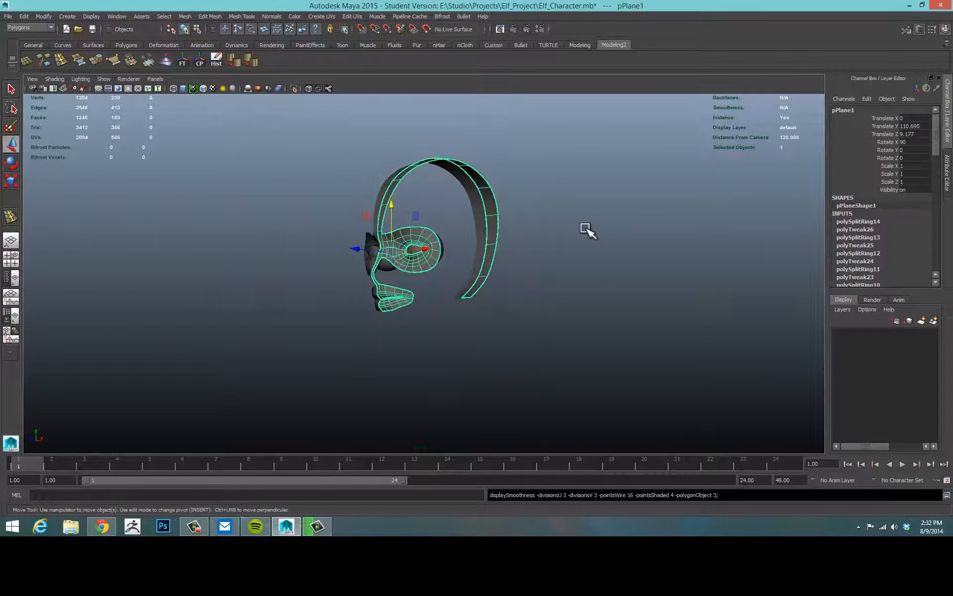
Step: Examine the partial head mesh in perspective and compare its mouth and chin area with the side reference drawing
click(585, 230)
alt+drag(590, 233, 505, 268)
alt+right_drag(504, 268, 598, 275)
alt+drag(601, 277, 527, 326)
alt+right_drag(528, 325, 621, 297)
alt+drag(621, 297, 481, 328)
click(427, 298)
key(space)
key(space)
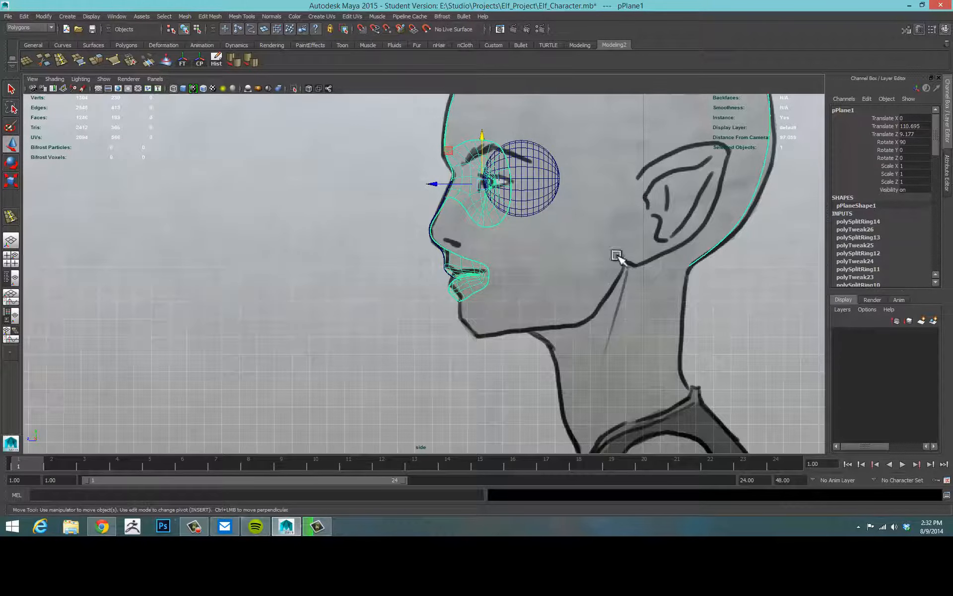
alt+middle_drag(386, 309, 360, 325)
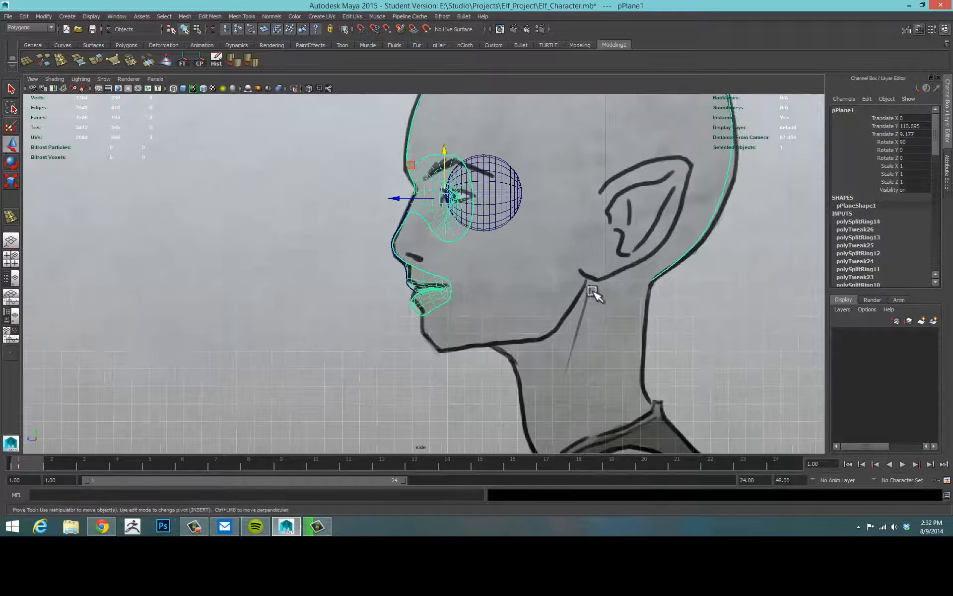
alt+right_drag(343, 314, 425, 329)
alt+click(458, 305)
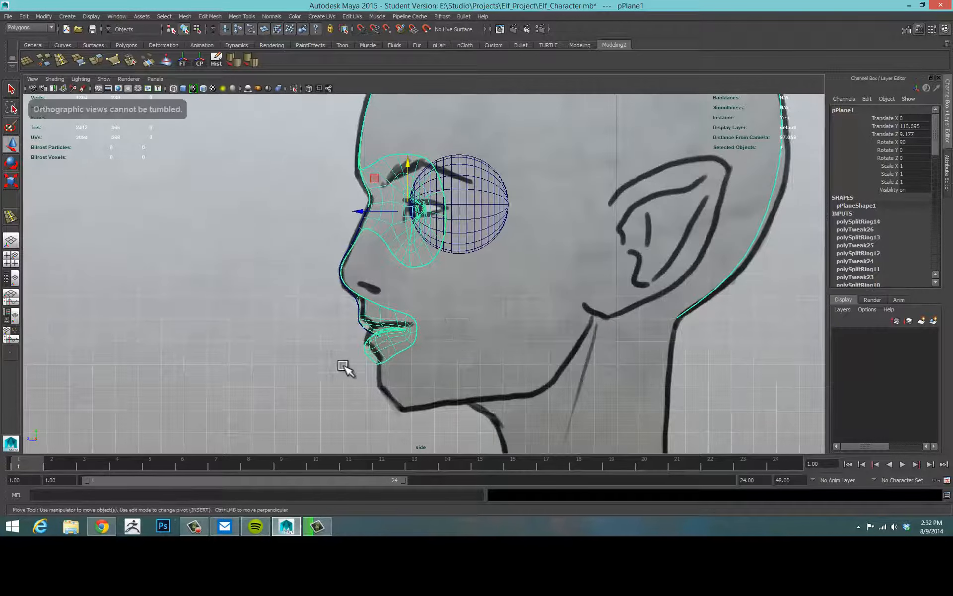
click(394, 357)
key(space)
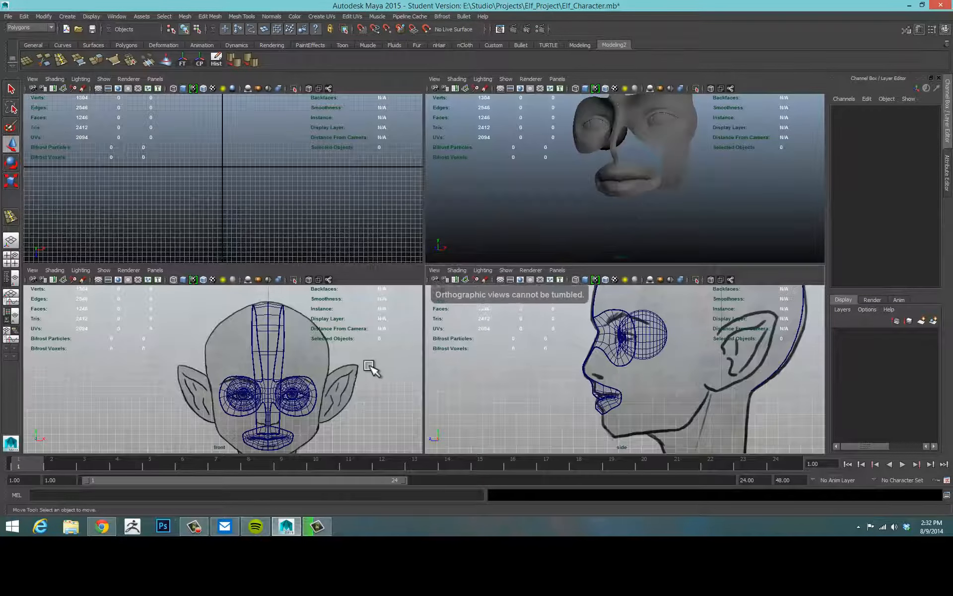
key(space)
key(space)
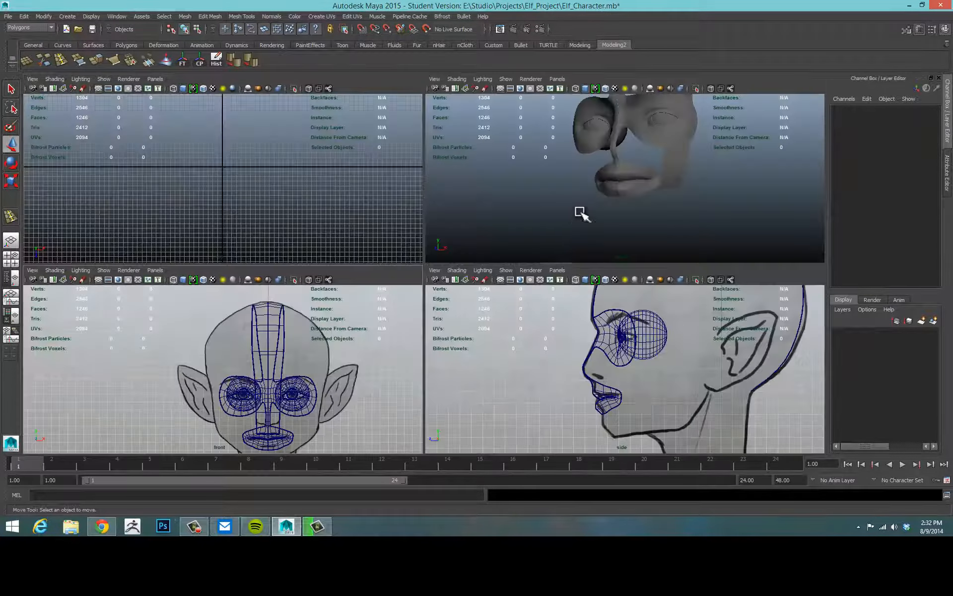
key(space)
Step: Extrude the centre edge beneath the lower lip downward along the reference chin line, and turn off smooth preview
alt+drag(578, 213, 433, 276)
right_click(416, 274)
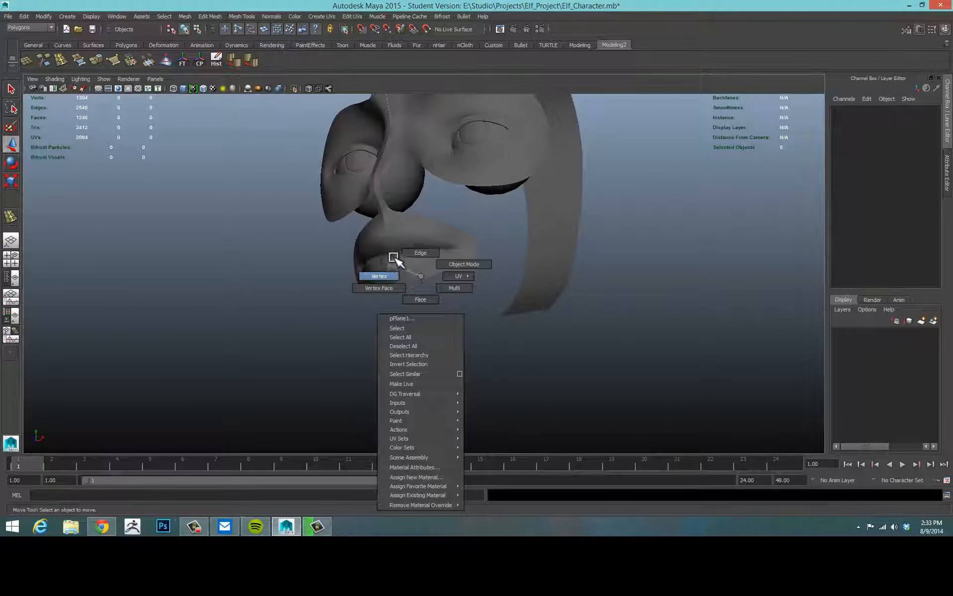
click(413, 254)
click(400, 281)
key(space)
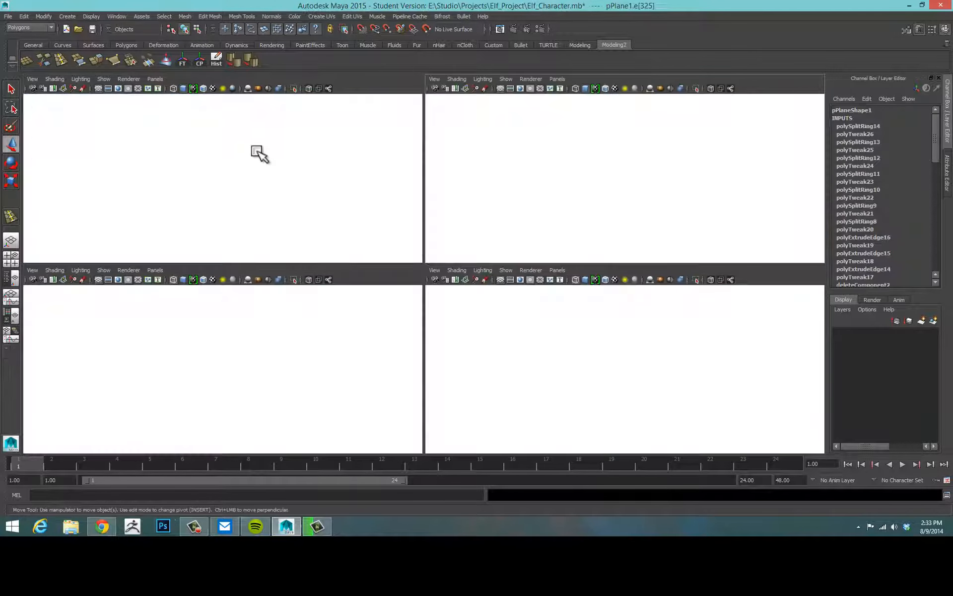
key(space)
scroll(585, 378, up, 3)
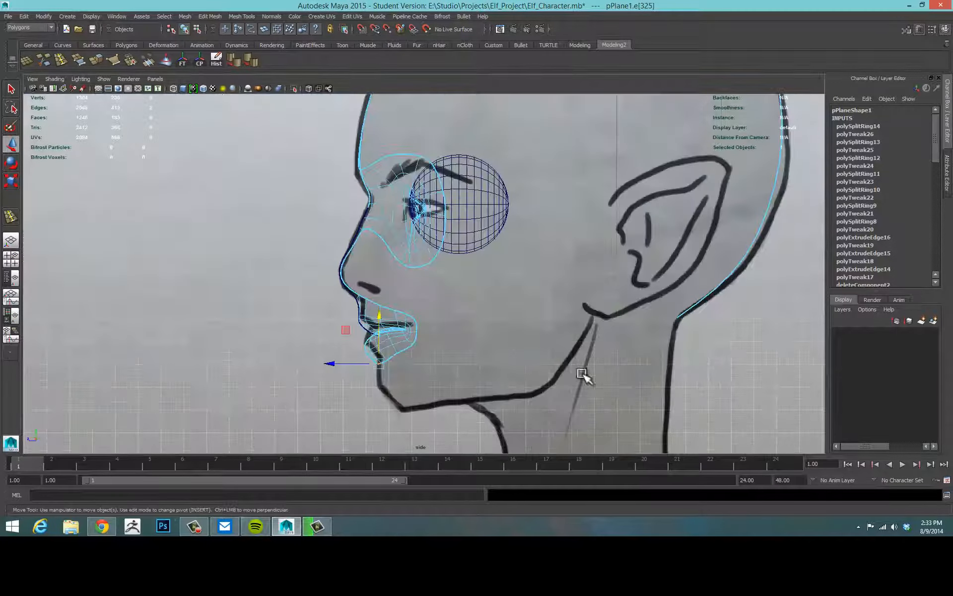
alt+middle_drag(585, 379, 591, 287)
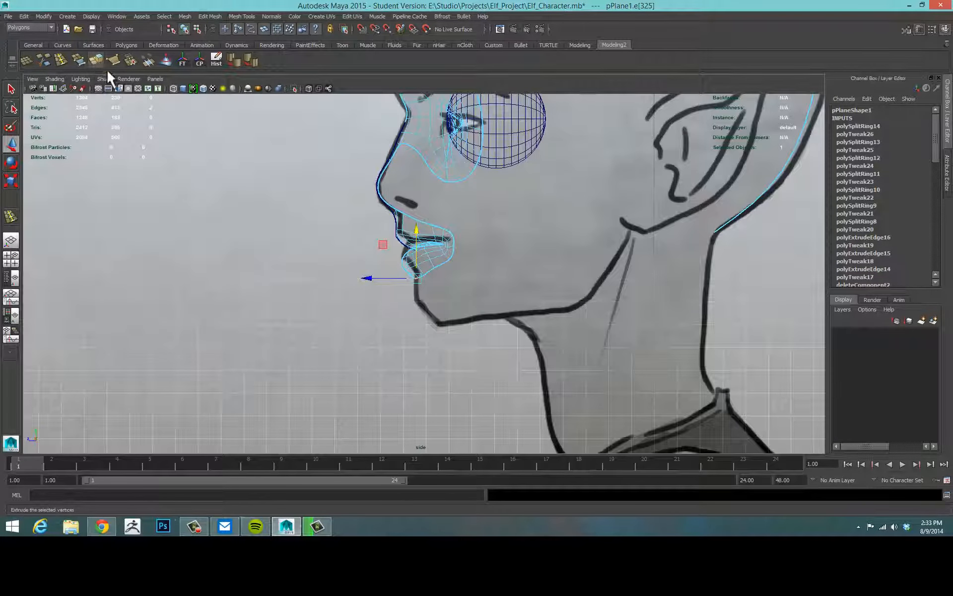
click(97, 60)
key(w)
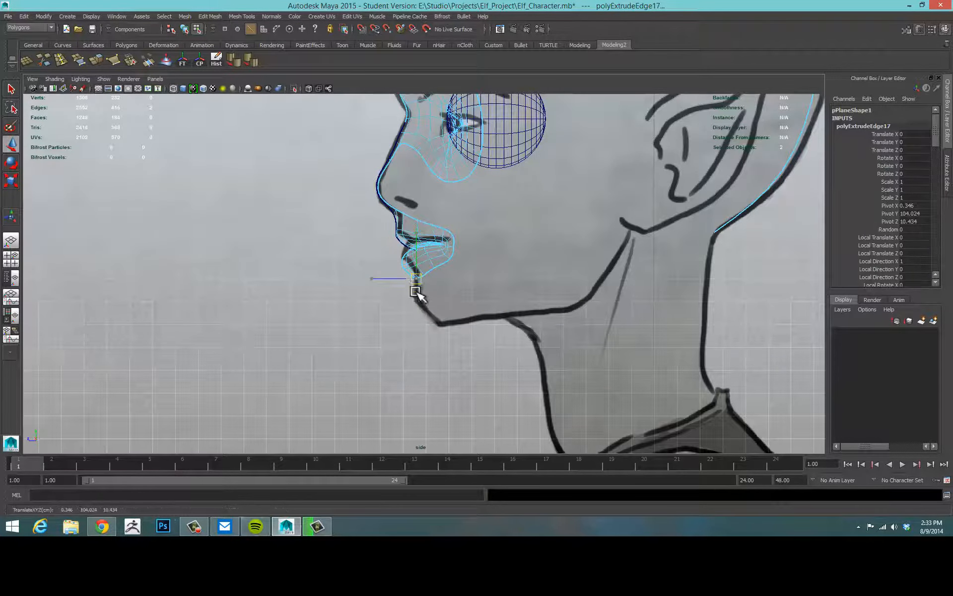
key(1)
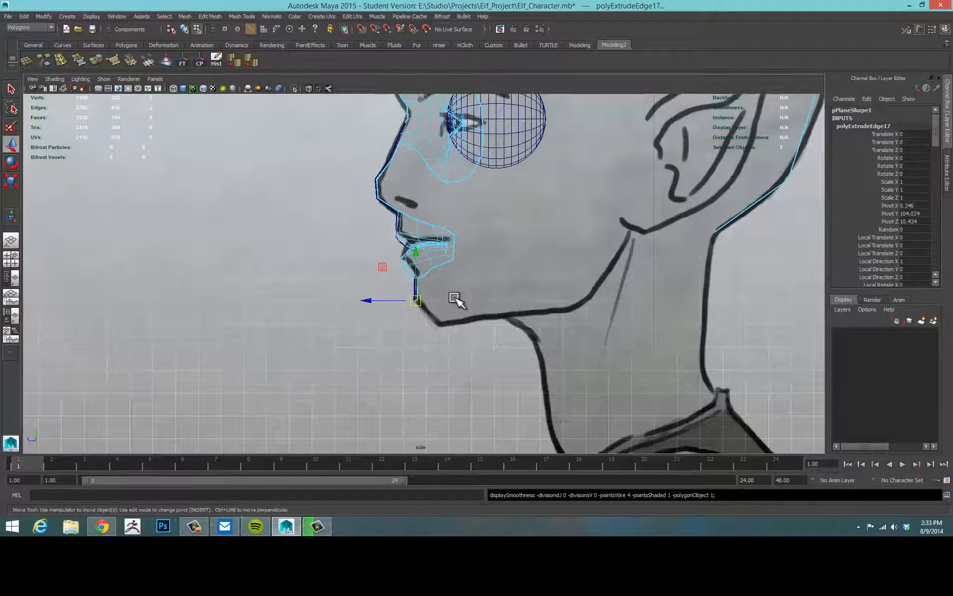
Step: Extrude the chin edge twice more around the reference profile to the underside of the chin, and turn on smooth preview
key(ctrl+e)
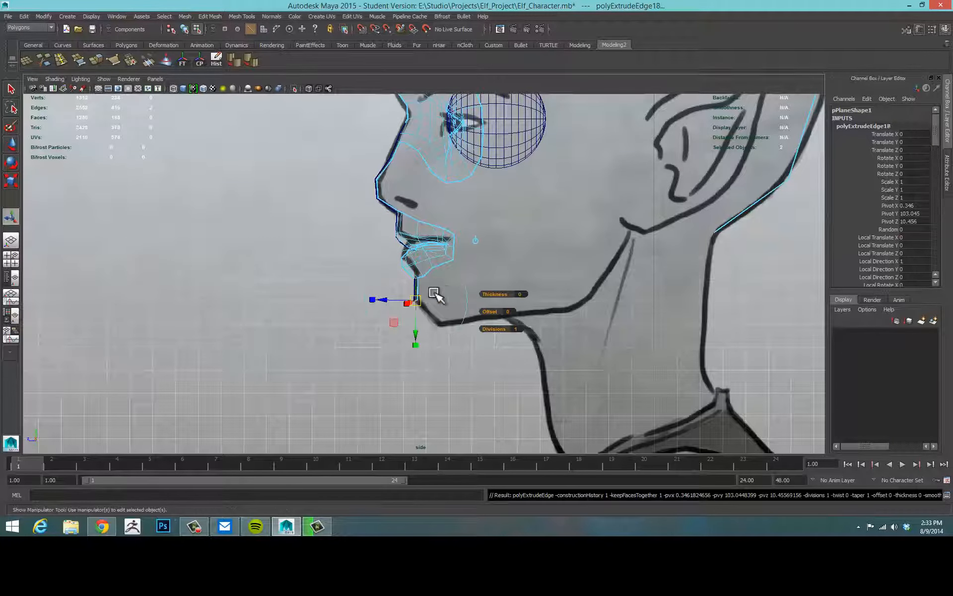
drag(417, 299, 444, 323)
key(ctrl+e)
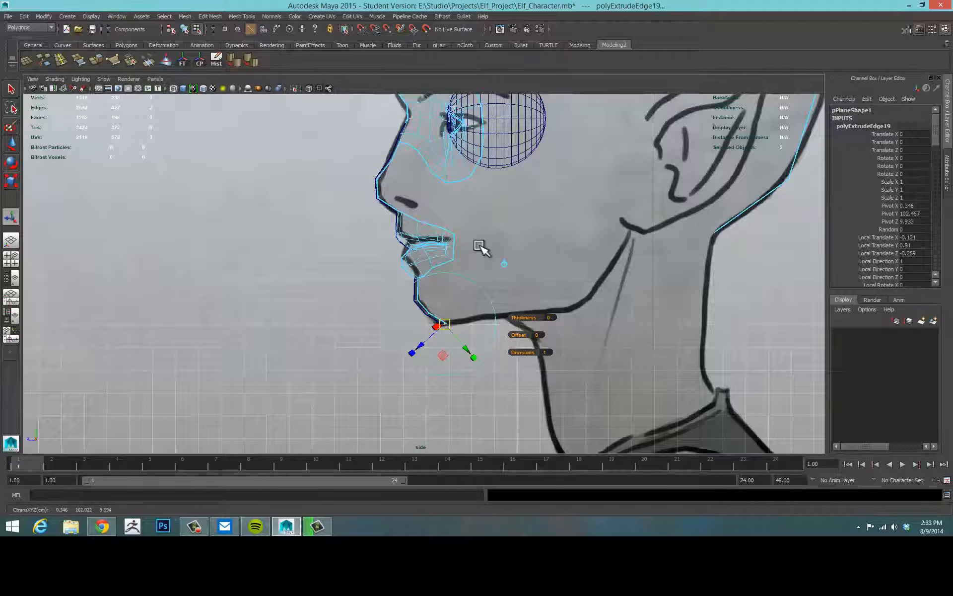
key(space)
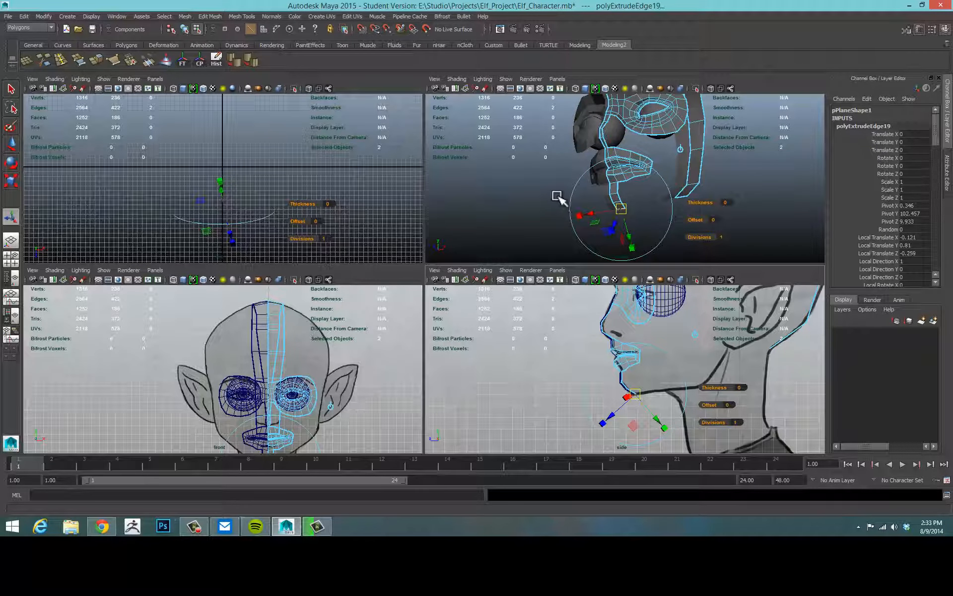
key(3)
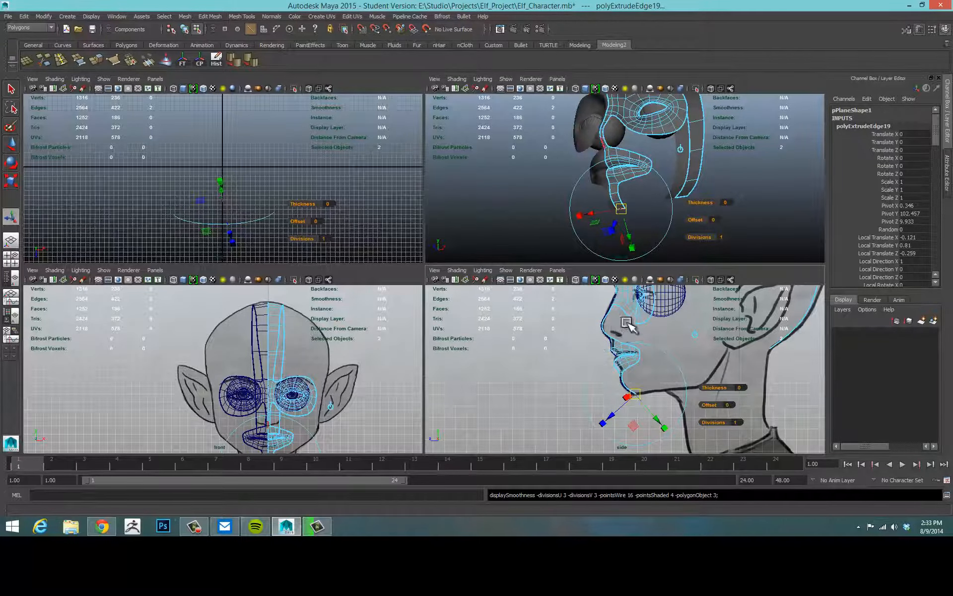
Step: Select the crown vertices and compare the smoothed and unsmoothed top of the head with the side reference
key(space)
alt+middle_drag(600, 255, 513, 537)
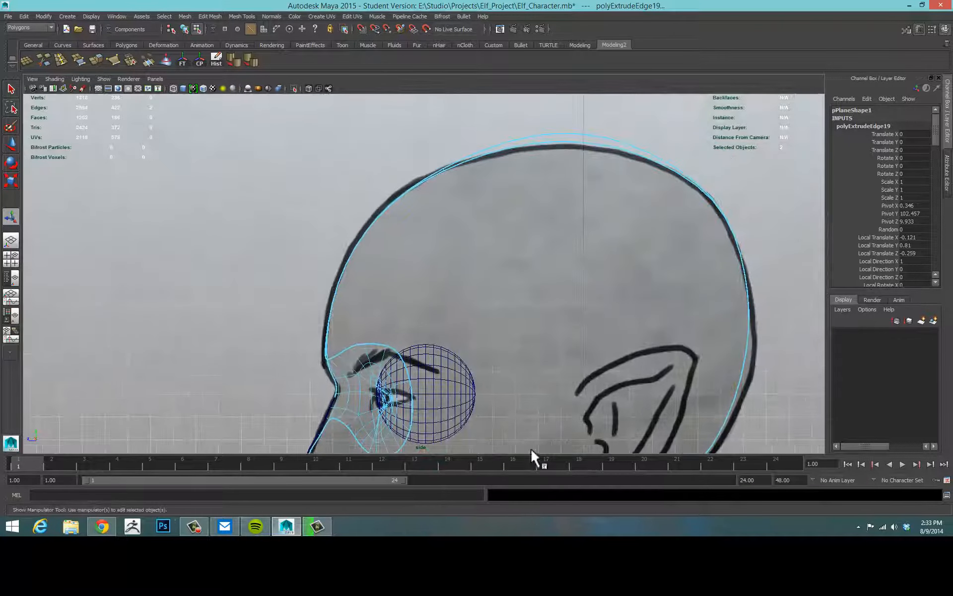
right_drag(582, 131, 517, 130)
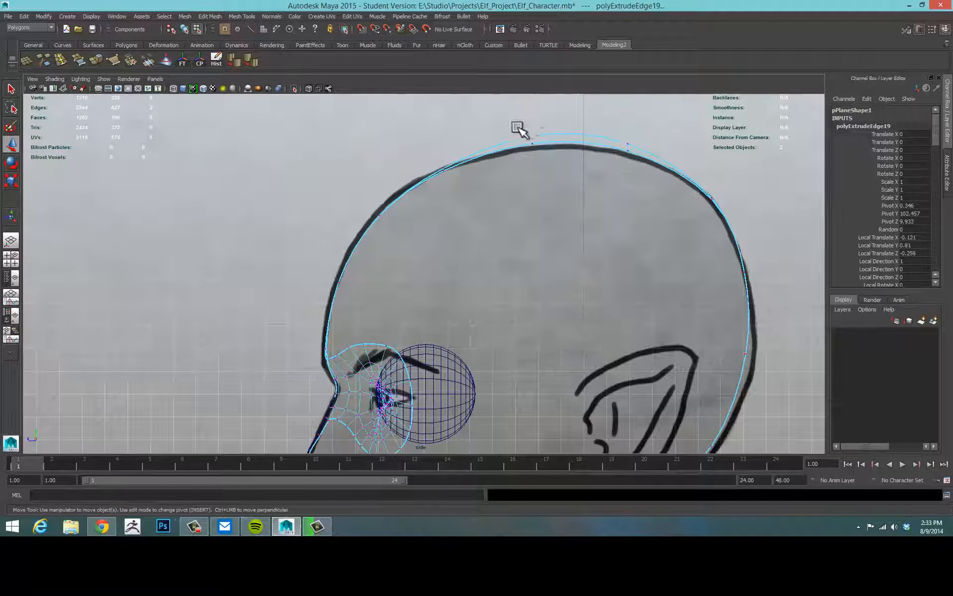
key(w)
drag(517, 126, 539, 159)
alt+middle_drag(546, 155, 546, 219)
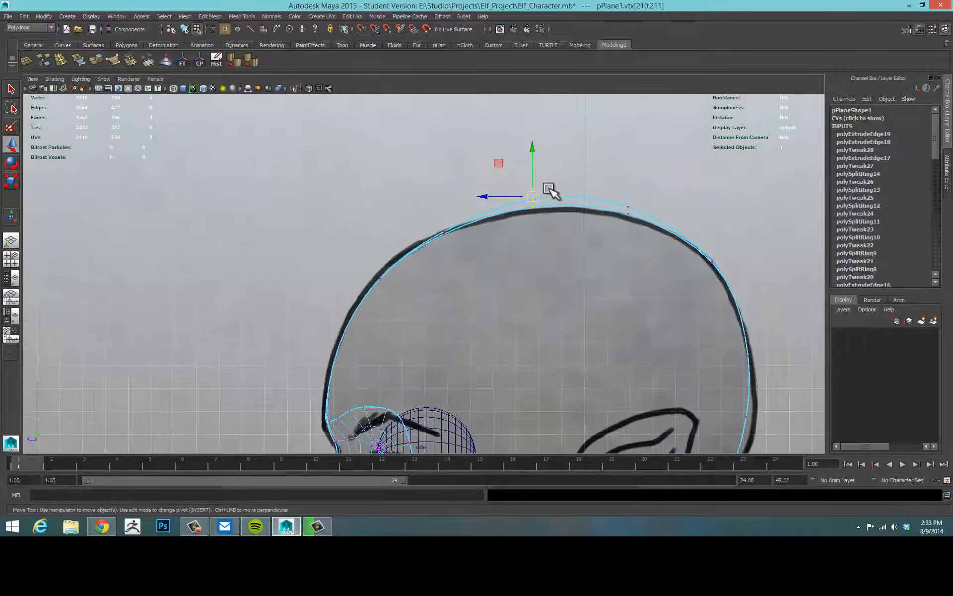
click(528, 199)
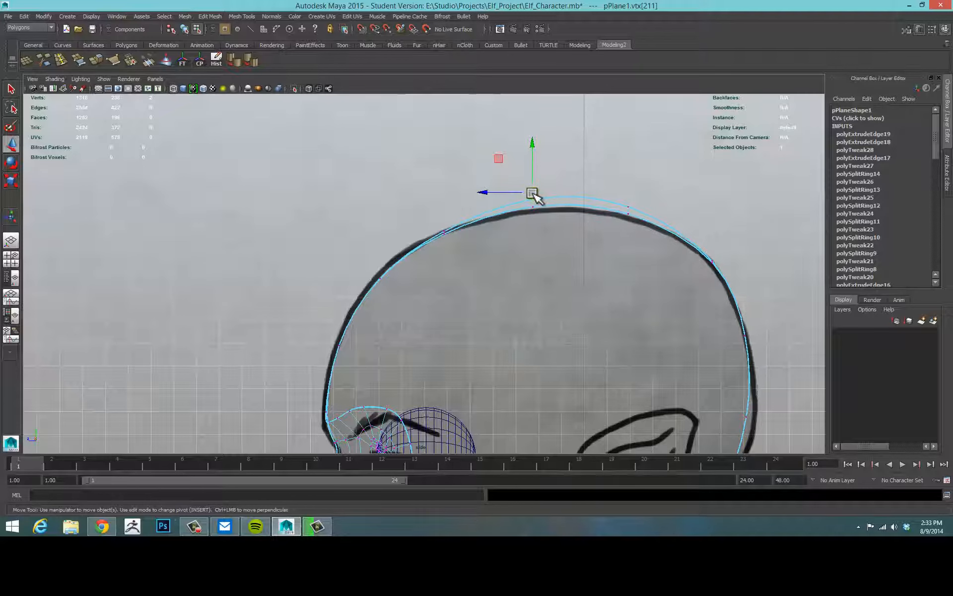
key(1)
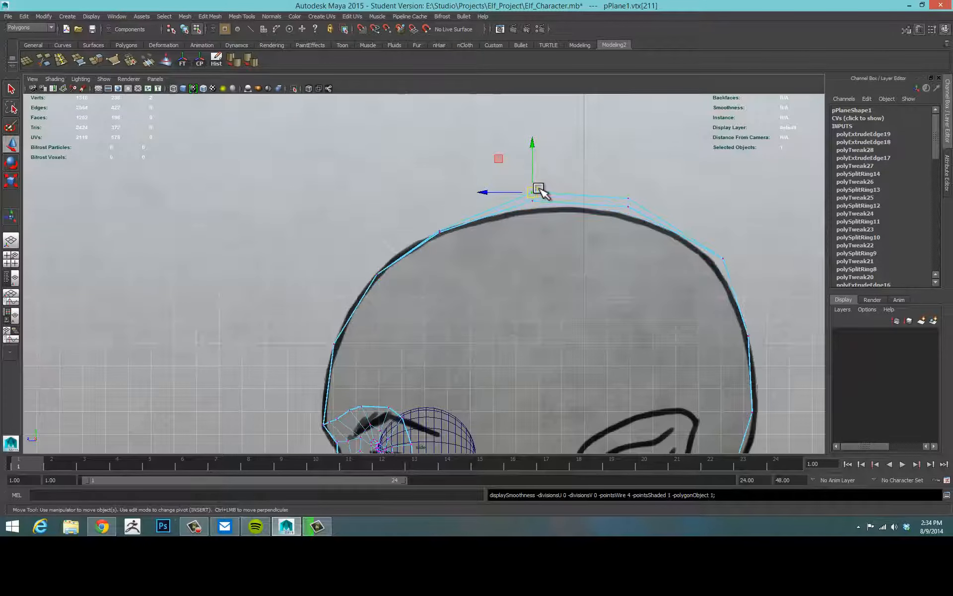
key(3)
key(1)
key(3)
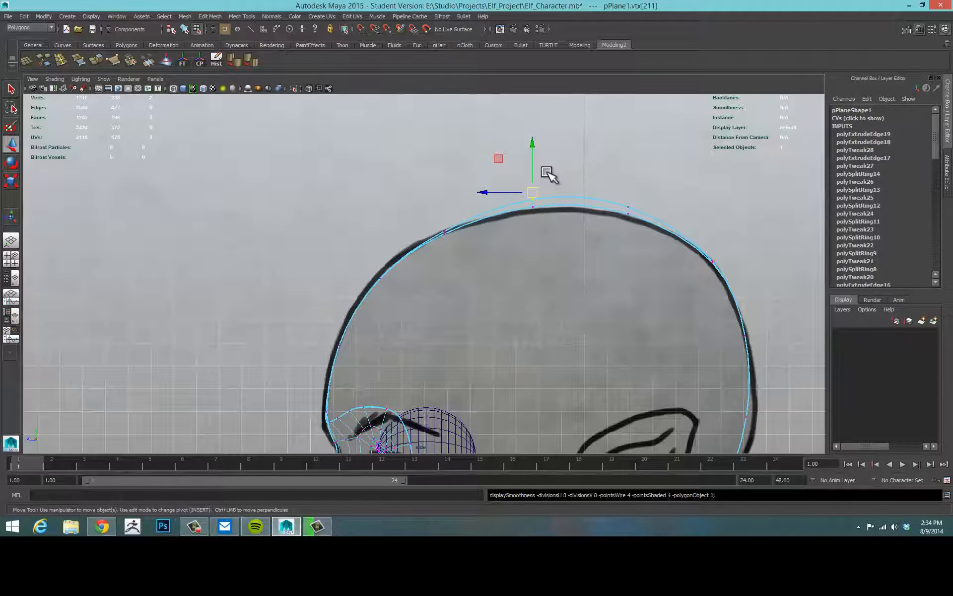
key(1)
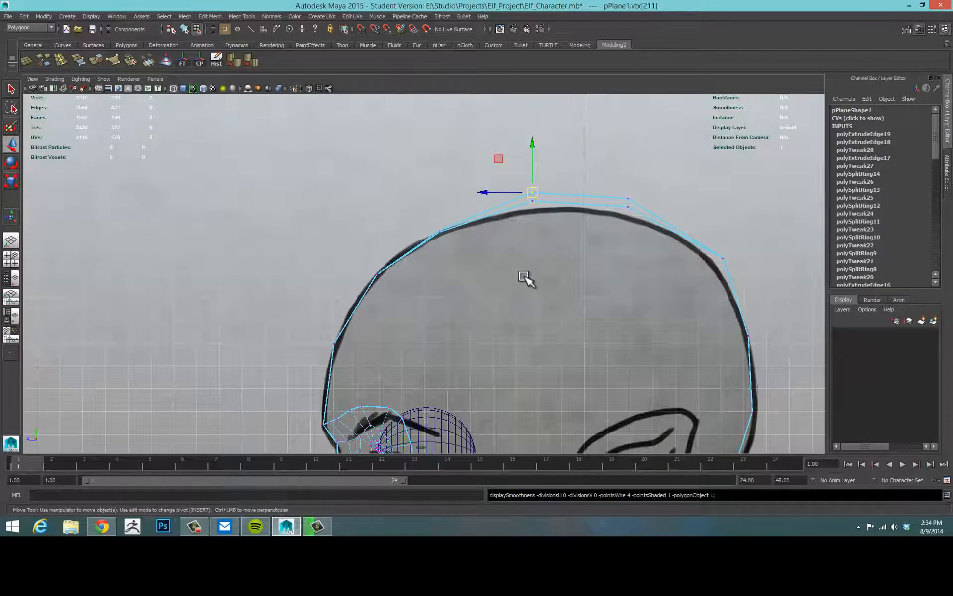
Step: Raise the upper row of vertices on the new chin strip slightly in the front view
alt+middle_drag(519, 269, 475, 175)
alt+right_drag(599, 210, 417, 229)
alt+middle_drag(490, 266, 503, 197)
scroll(549, 240, up, 2)
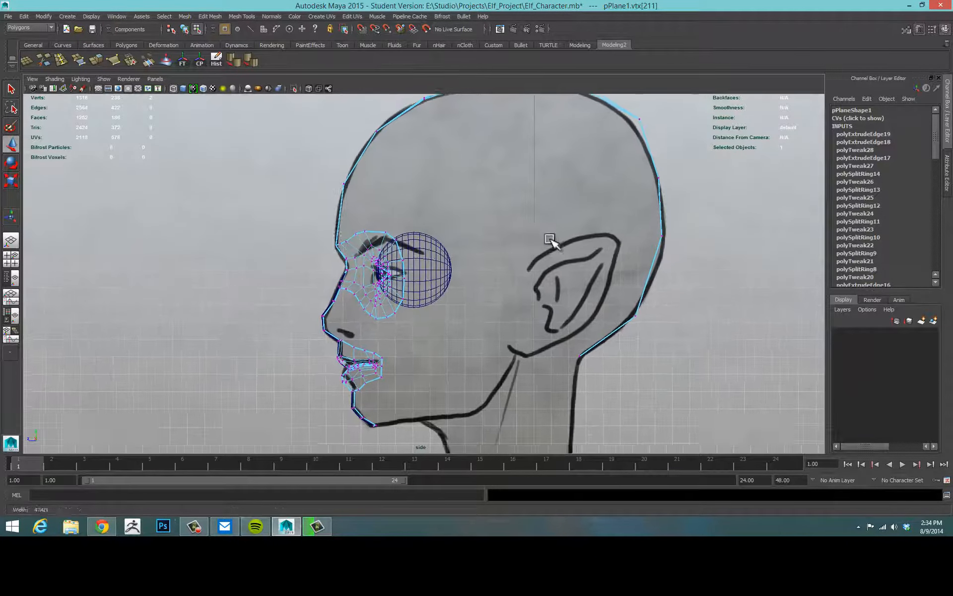
key(space)
key(space)
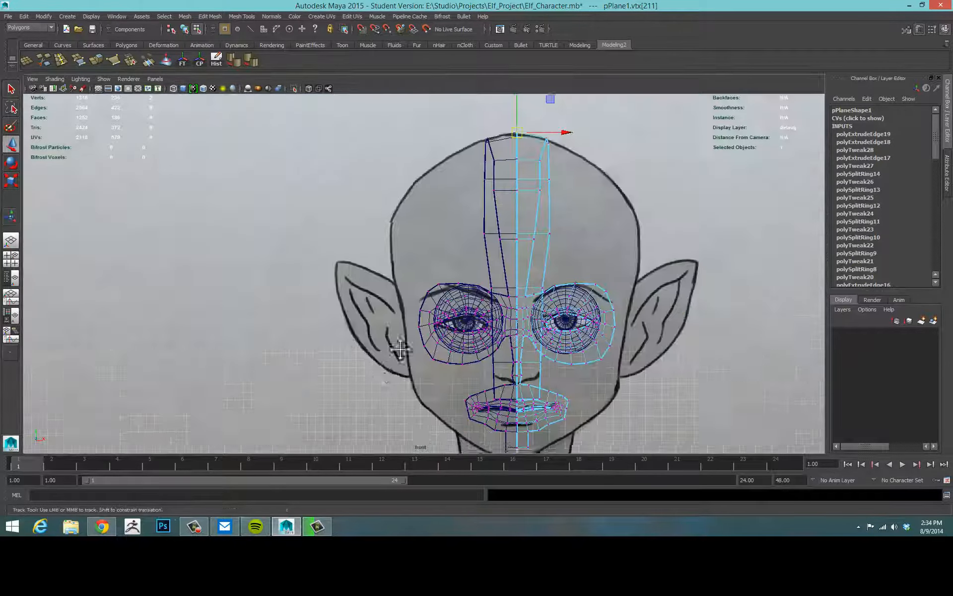
alt+middle_drag(400, 348, 418, 169)
alt+right_drag(381, 209, 688, 274)
alt+middle_drag(689, 274, 520, 333)
alt+right_drag(520, 333, 602, 327)
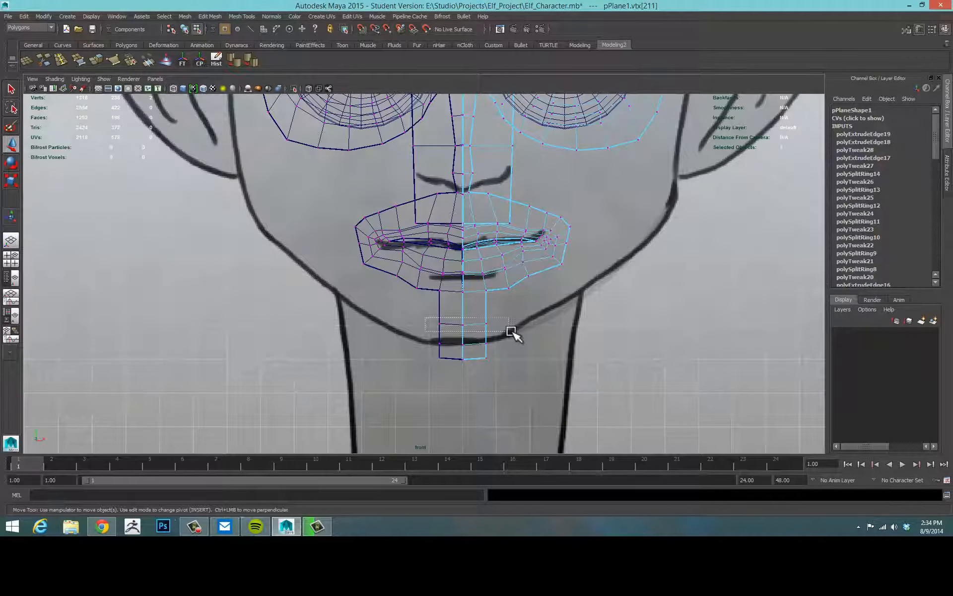
drag(512, 331, 511, 331)
drag(475, 300, 471, 297)
Step: Raise the two lower rows of chin vertices toward the reference jawline, giving the bottom row an extra lift
drag(409, 342, 538, 382)
drag(475, 330, 476, 322)
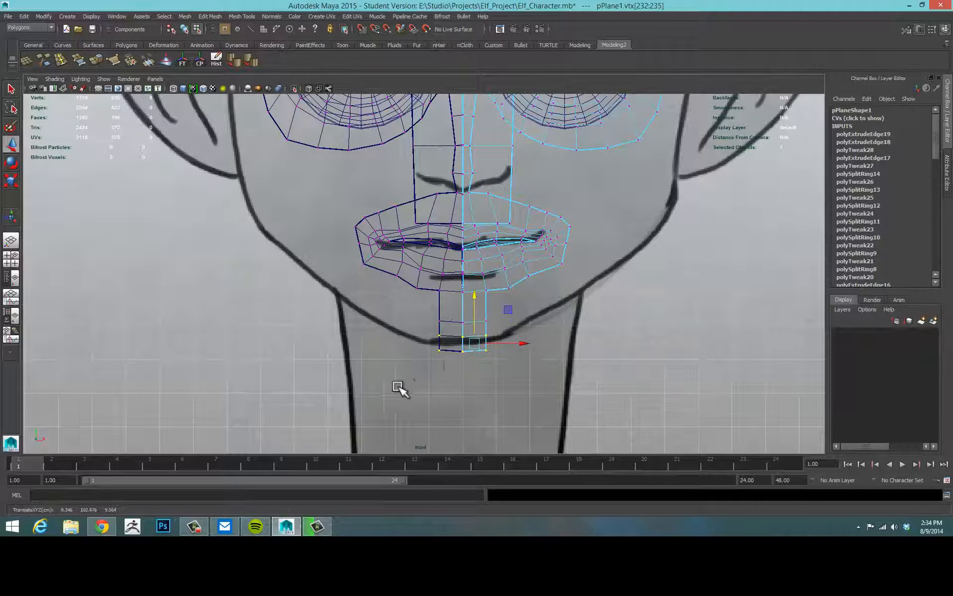
drag(399, 386, 516, 341)
drag(474, 314, 475, 314)
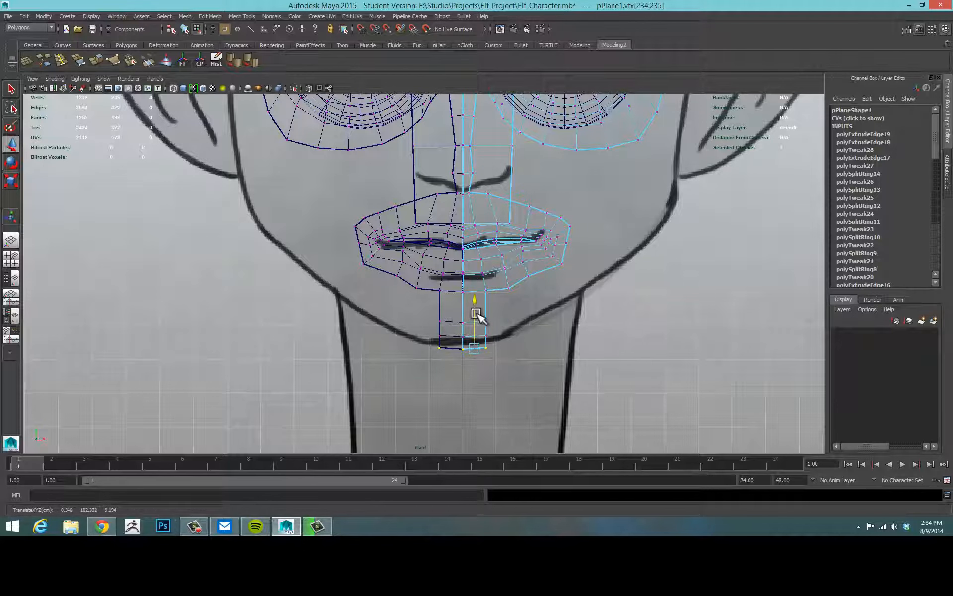
click(606, 340)
Step: Widen the chin strip in the front view by moving the outer vertices of its two middle rows outward
key(space)
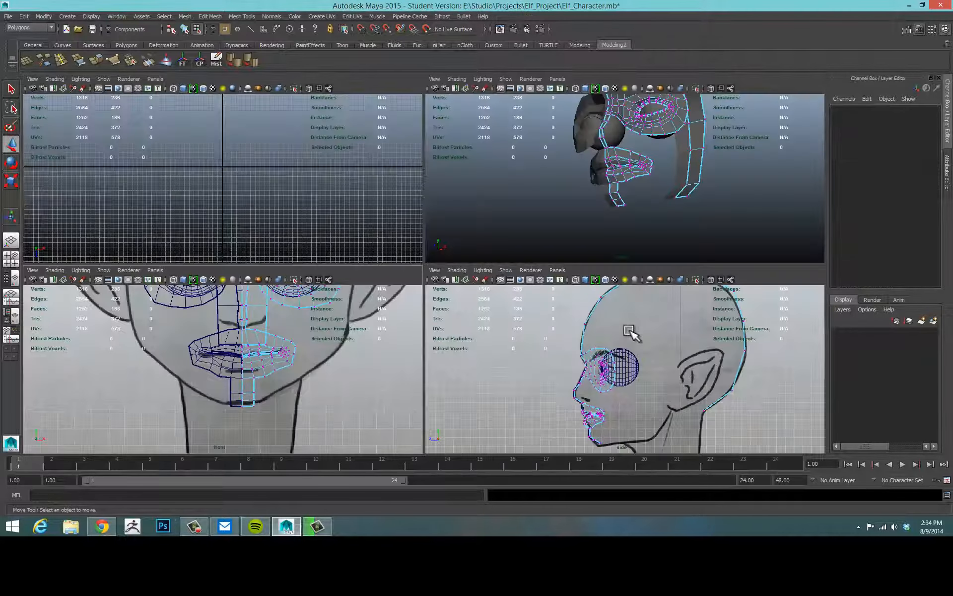
key(space)
scroll(545, 313, up, 4)
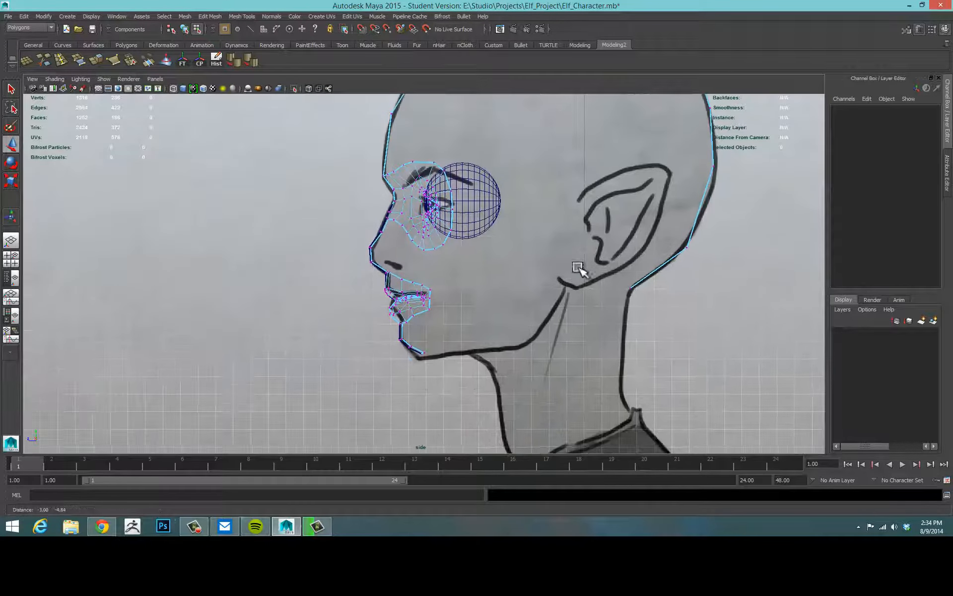
key(space)
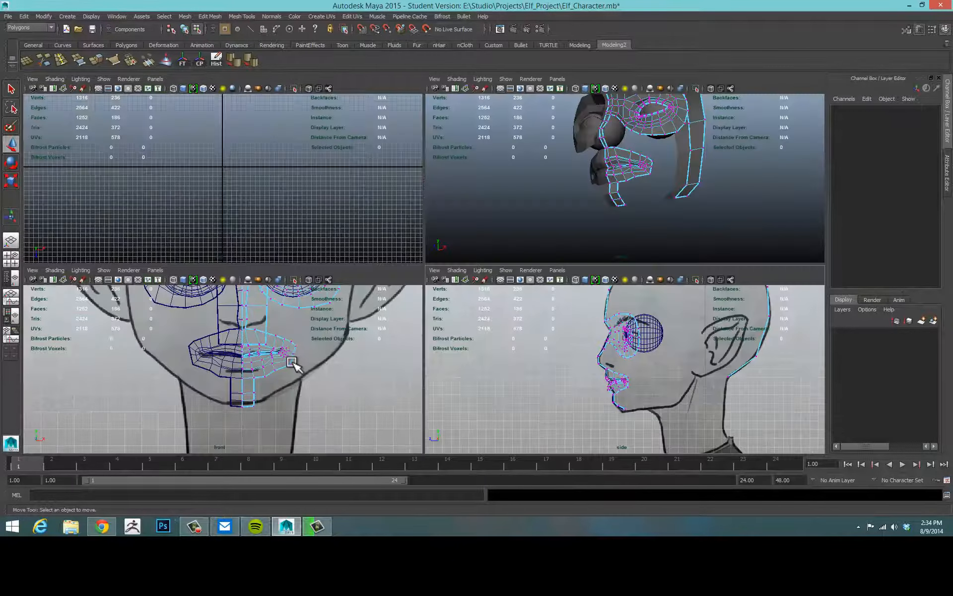
key(space)
scroll(517, 315, up, 4)
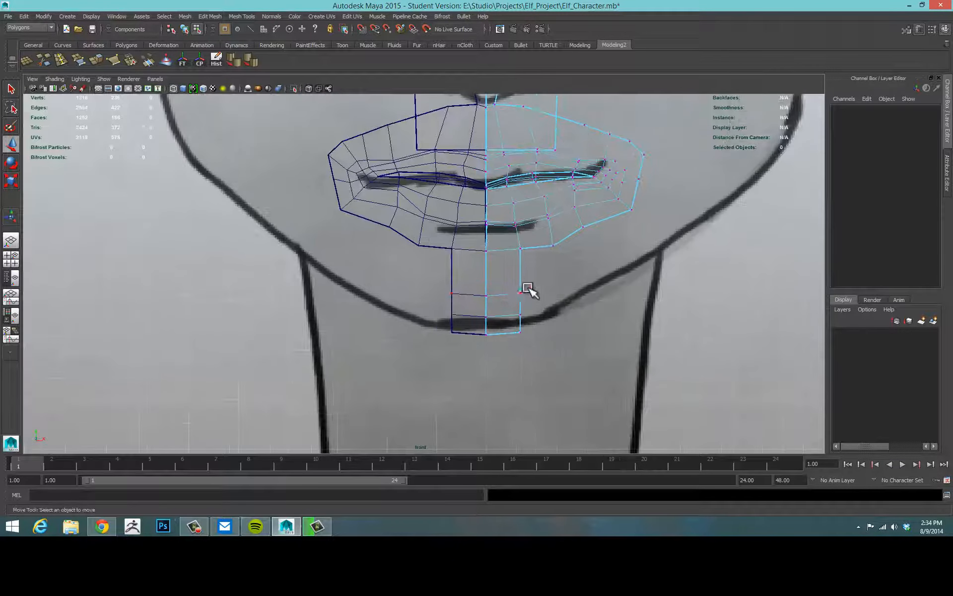
click(516, 299)
drag(541, 292, 556, 311)
click(518, 314)
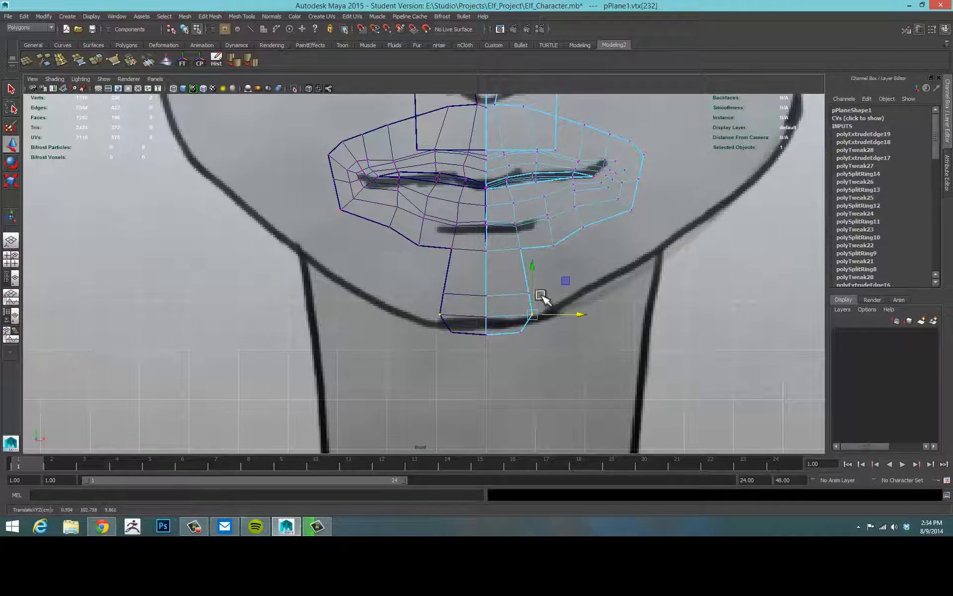
click(531, 289)
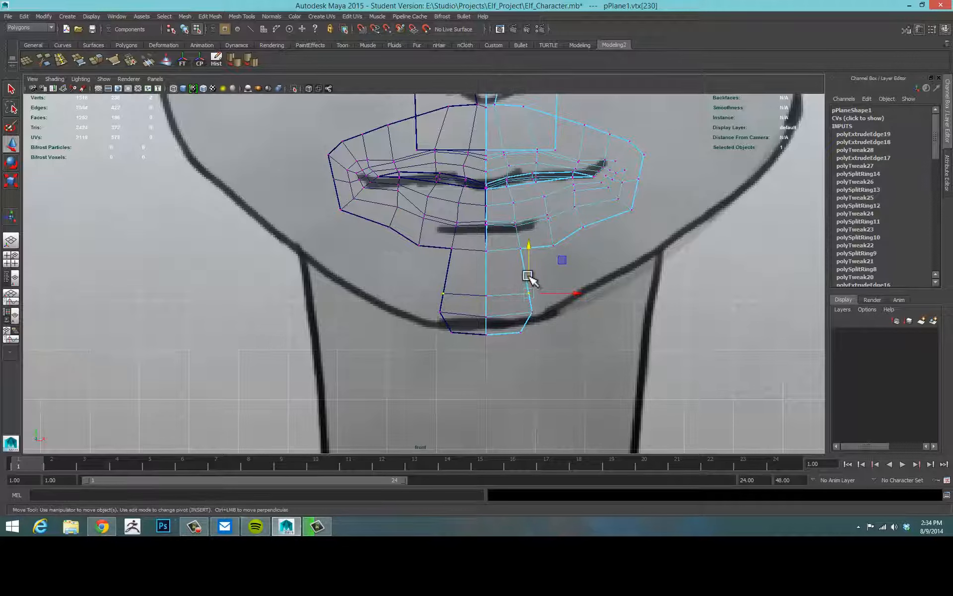
Step: Nudge the bottom row of chin vertices slightly upward toward the reference jawline and clear the selection
drag(474, 347, 571, 325)
drag(503, 303, 504, 299)
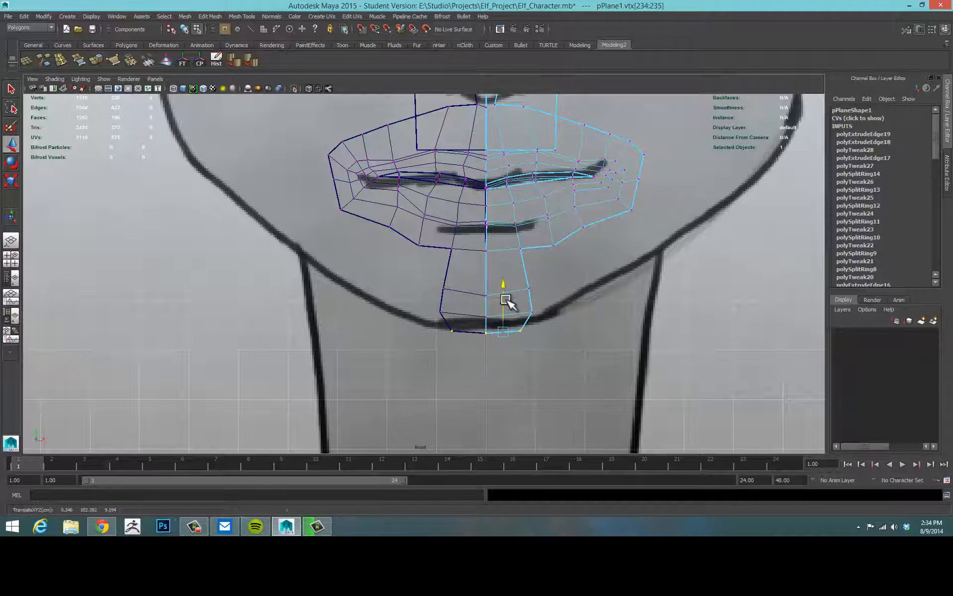
click(625, 332)
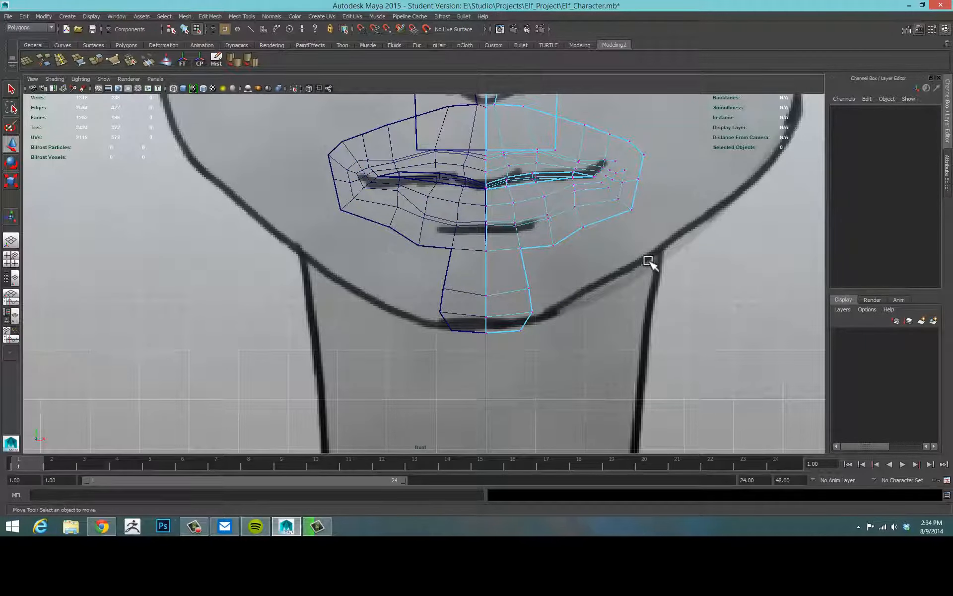
Step: Extrude the outer edge of the chin strip's bottom row and pull it outward and up to the jaw corner in the front view
scroll(556, 311, down, 3)
scroll(630, 323, up, 2)
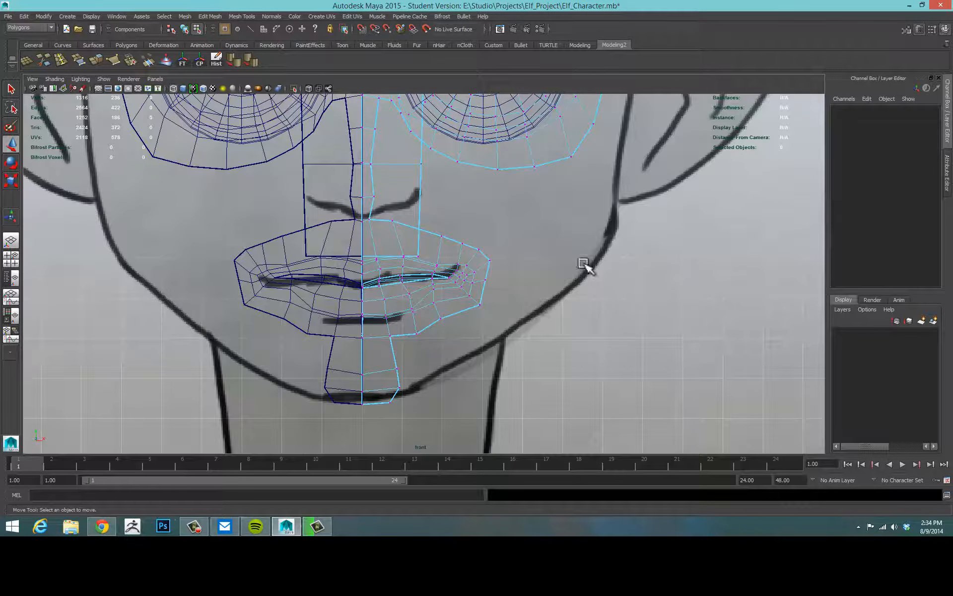
key(space)
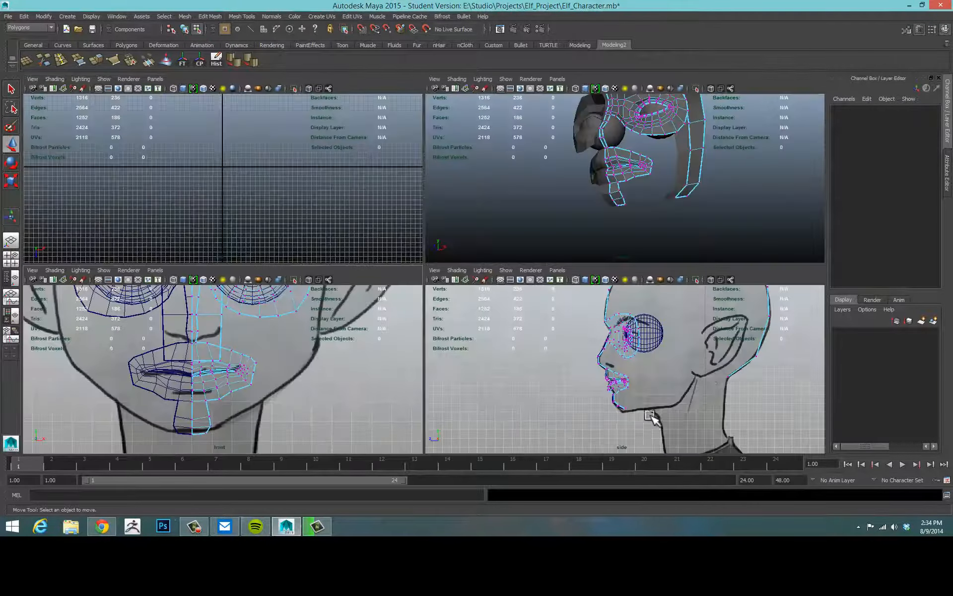
alt+drag(690, 217, 610, 237)
alt+right_drag(611, 238, 729, 224)
alt+drag(730, 224, 695, 196)
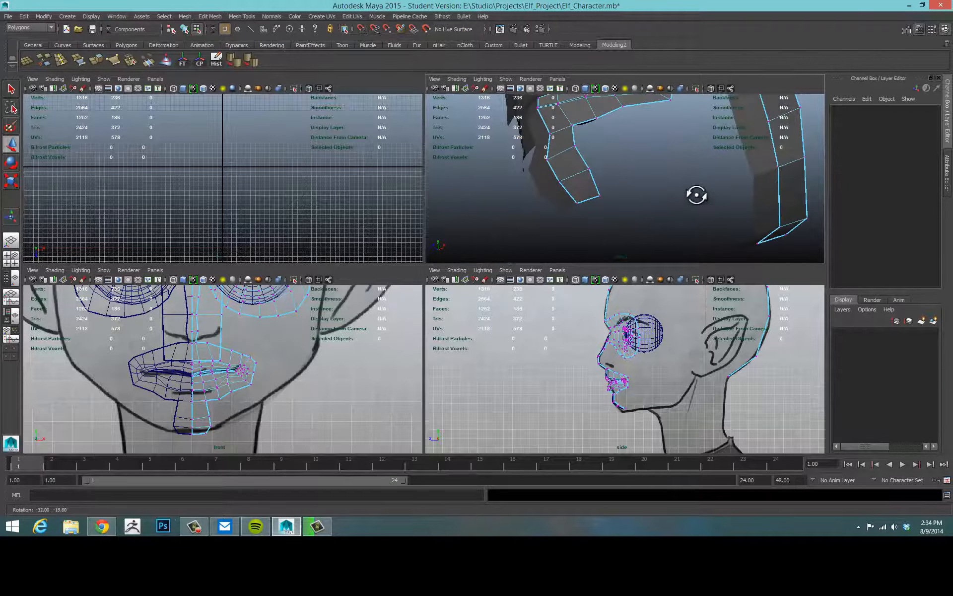
alt+drag(616, 219, 626, 155)
right_drag(598, 206, 602, 179)
click(602, 207)
alt+drag(740, 234, 630, 160)
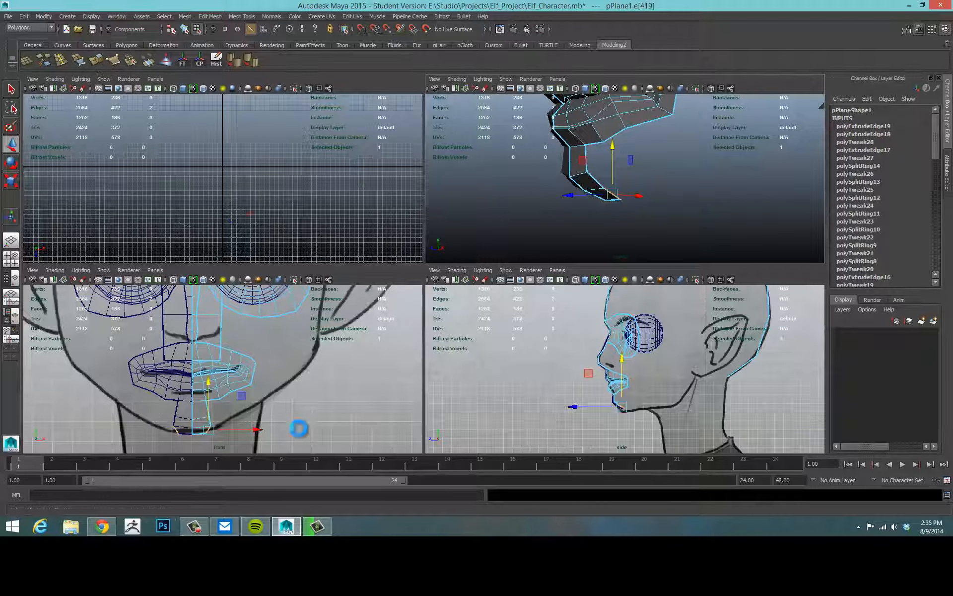
drag(211, 436, 315, 361)
key(w)
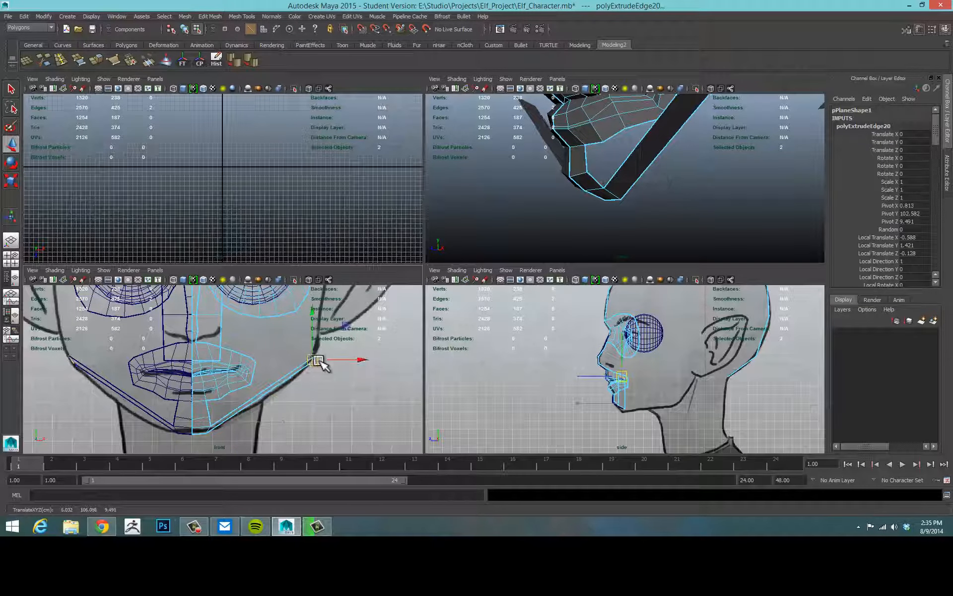
Step: Move the extruded jaw edge back toward the jaw corner in the side view and adjust its height and width in the front view
drag(605, 381, 677, 379)
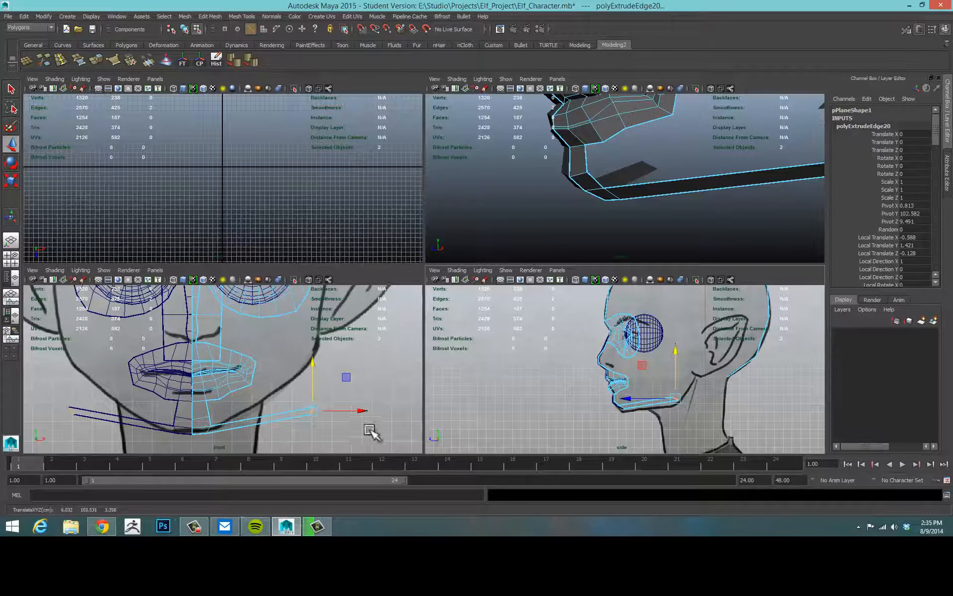
drag(364, 416, 342, 415)
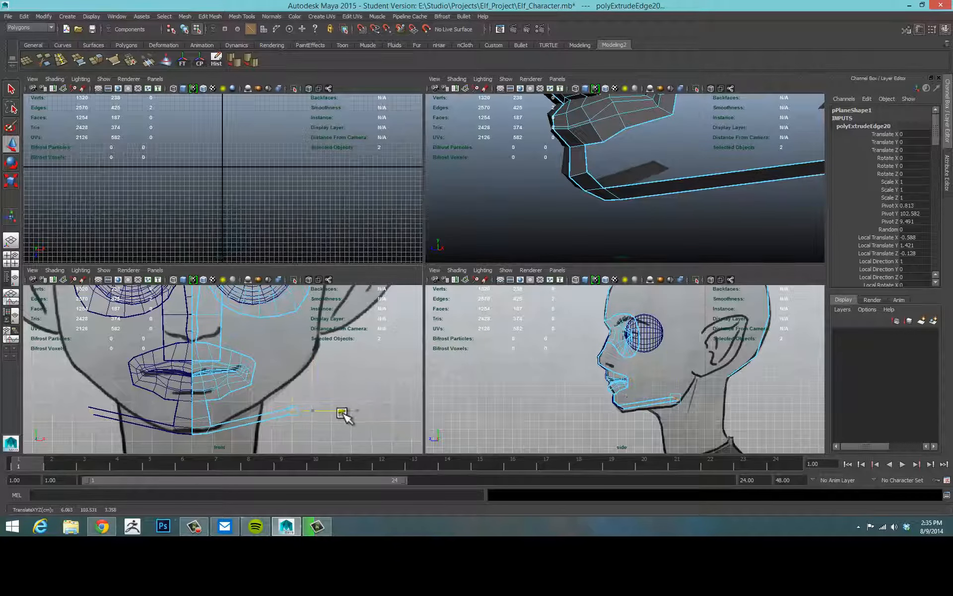
drag(295, 363, 299, 339)
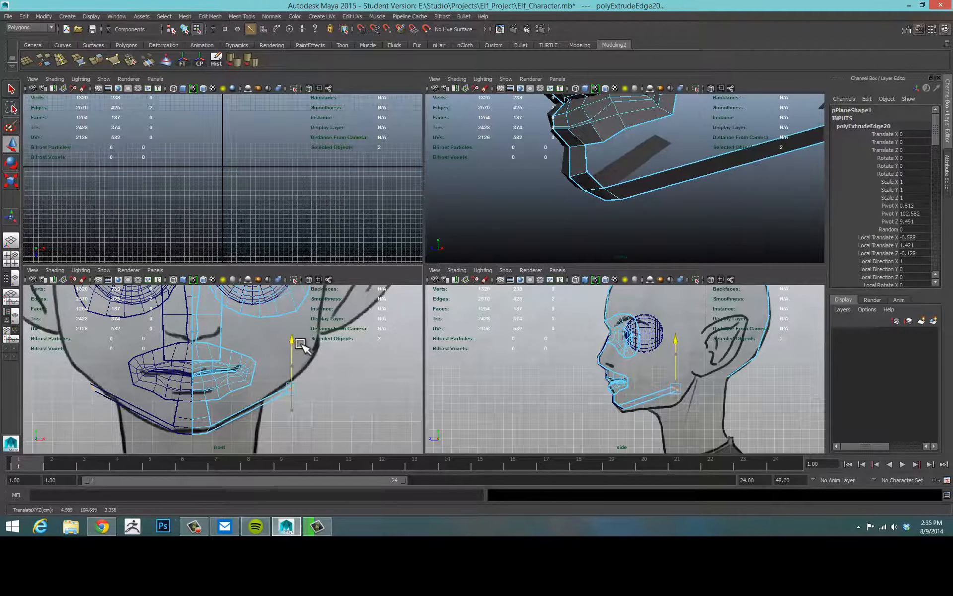
drag(675, 358, 676, 359)
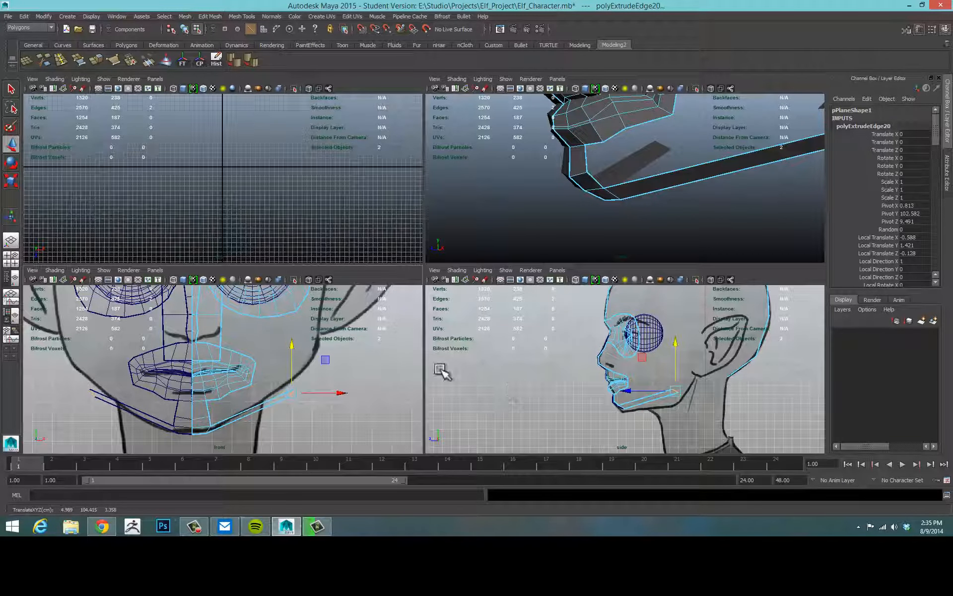
drag(336, 390, 345, 390)
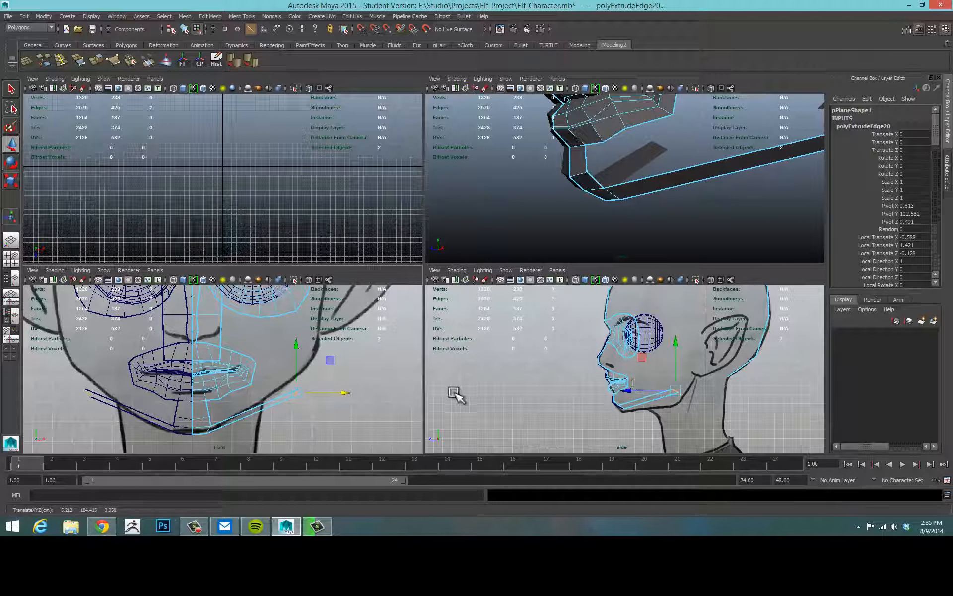
alt+middle_drag(389, 368, 334, 354)
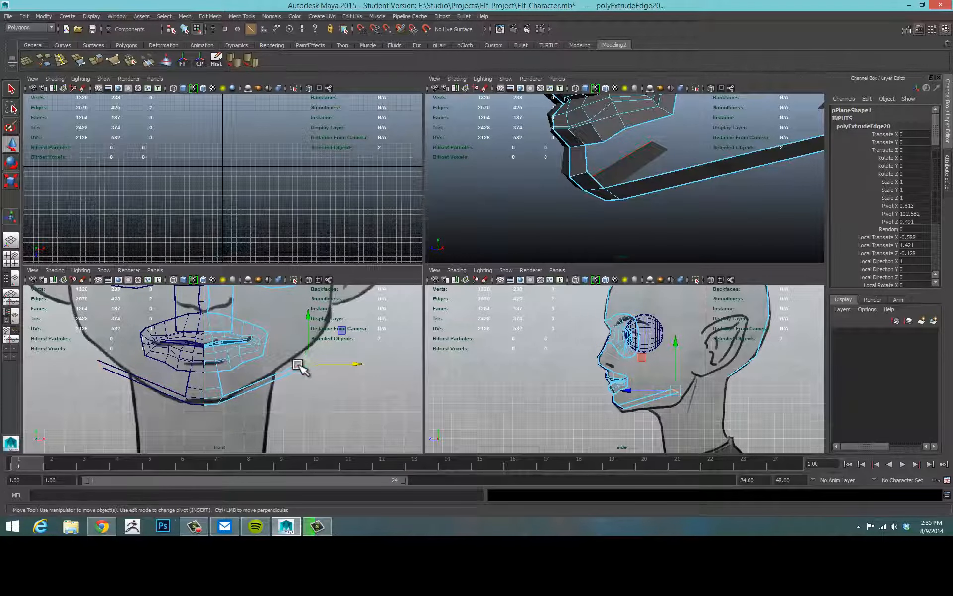
Step: Select the two end vertices of the jaw strip and move them outward and up toward the front reference jawline
right_drag(298, 366, 283, 321)
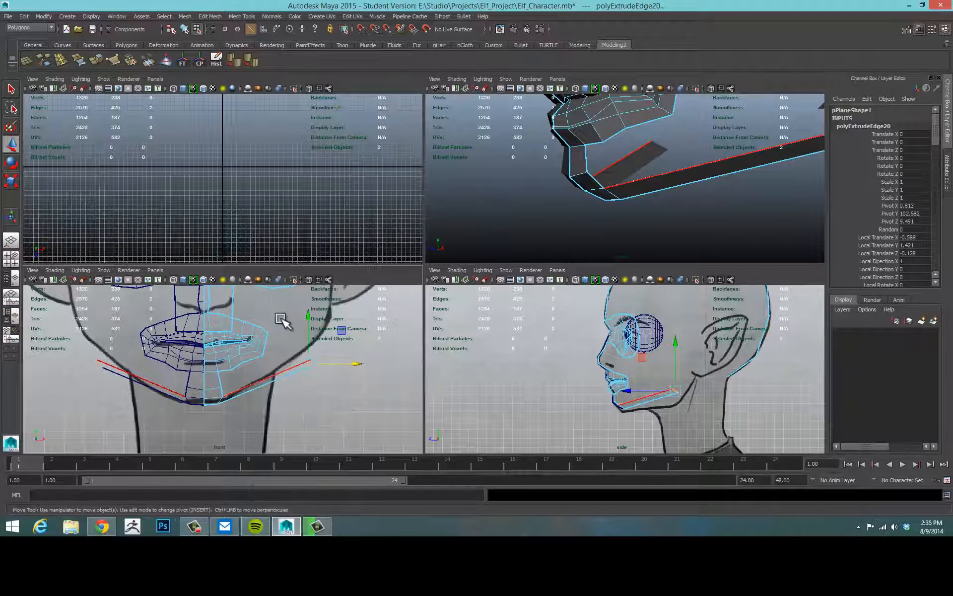
key(F9)
click(300, 362)
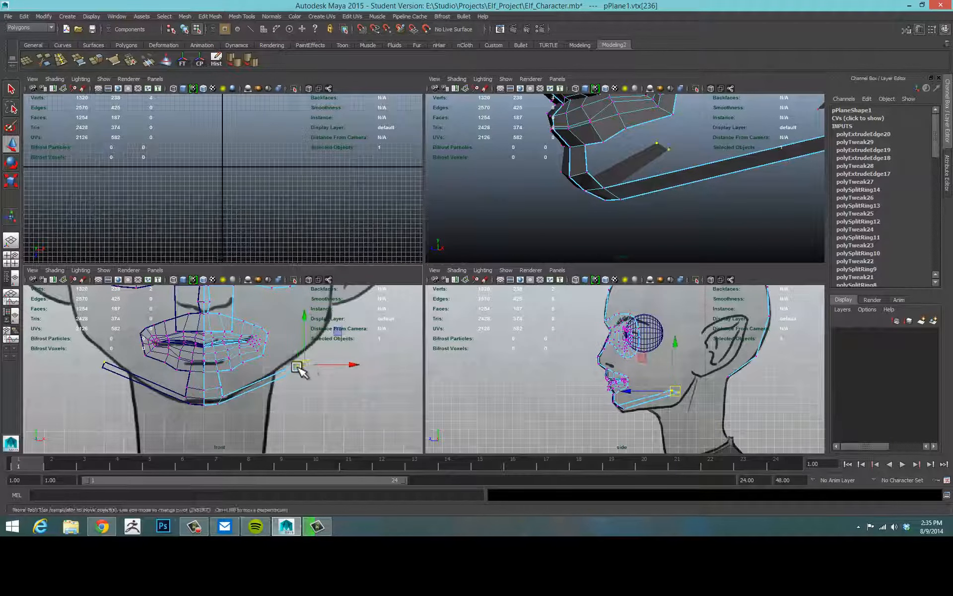
shift+click(302, 368)
drag(301, 366, 315, 353)
alt+drag(574, 234, 627, 191)
alt+right_drag(628, 191, 592, 197)
alt+drag(592, 197, 644, 168)
click(649, 144)
click(626, 174)
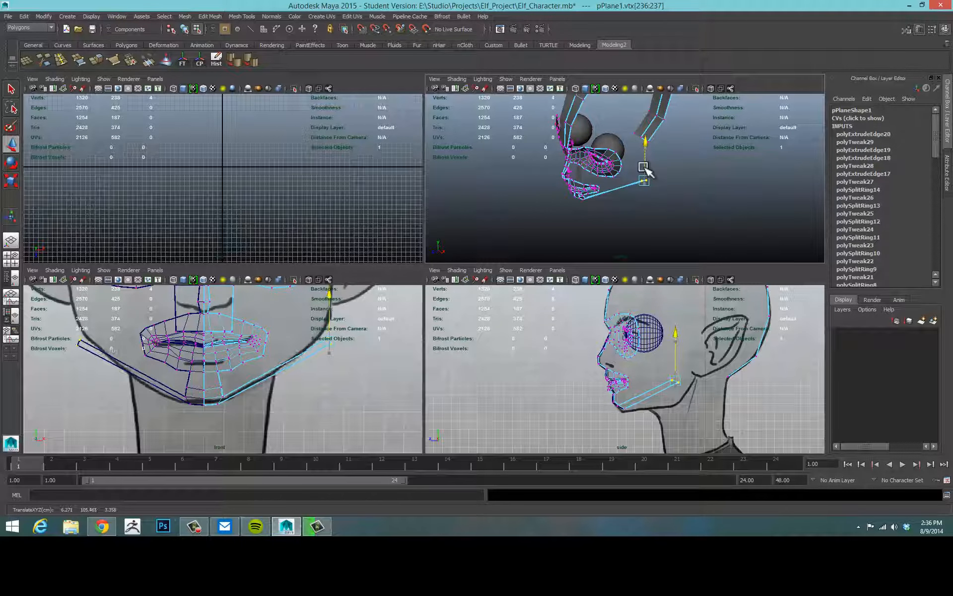
Step: Lower the jaw strip's two end vertices toward the reference jawline in the side view
alt+drag(574, 414, 560, 404)
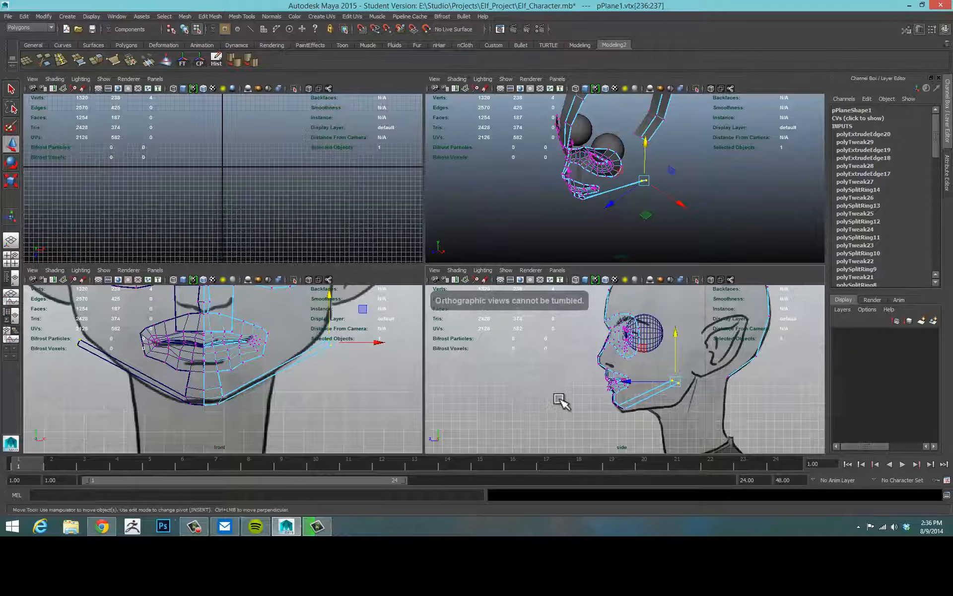
alt+right_drag(560, 400, 601, 390)
alt+middle_drag(642, 380, 612, 365)
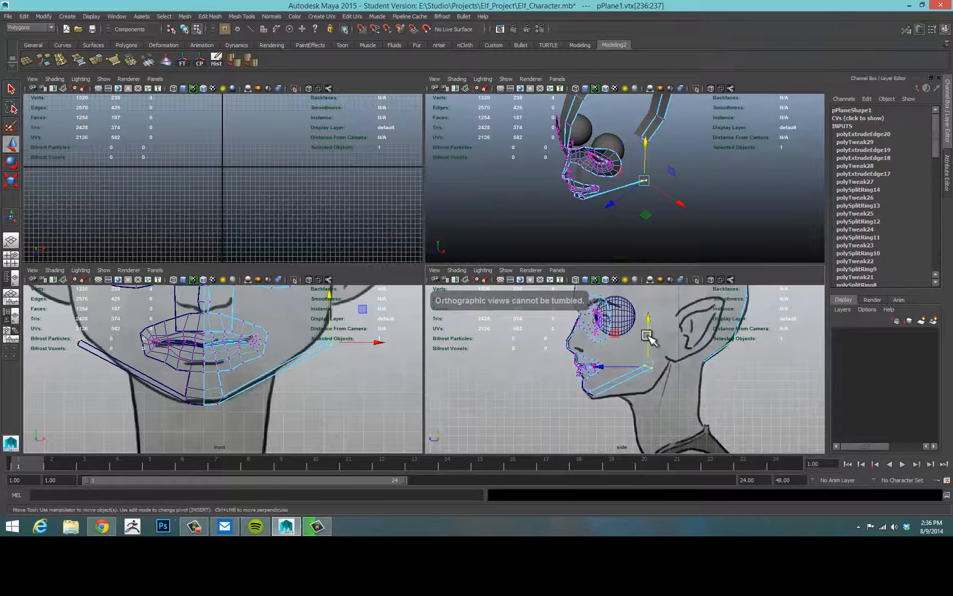
drag(645, 337, 650, 348)
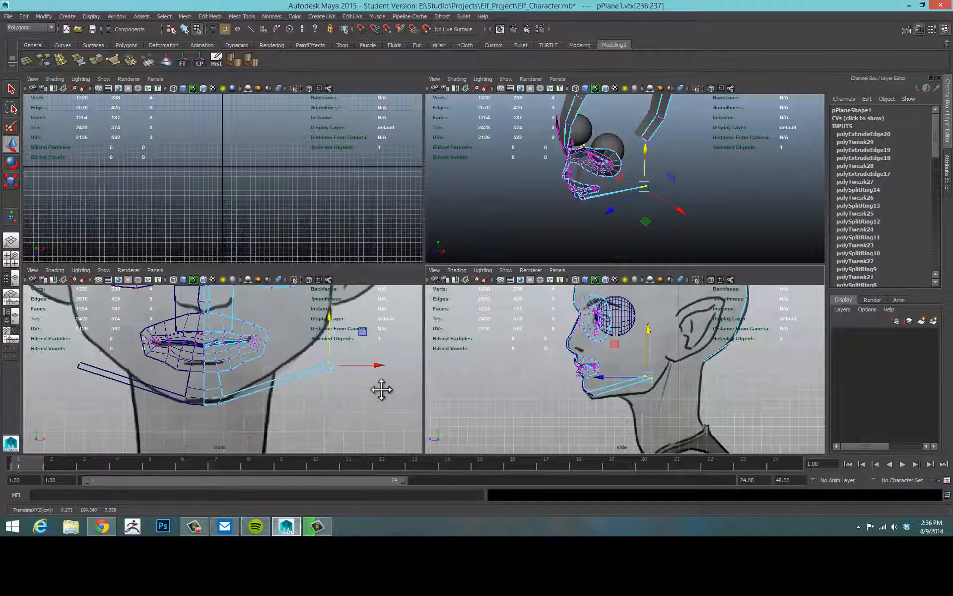
Step: Shift the jaw strip's end vertices slightly inward and up in the front view to approach the reference jaw contour
alt+middle_drag(383, 387, 386, 394)
key(space)
alt+right_drag(589, 276, 263, 266)
alt+middle_drag(349, 257, 312, 284)
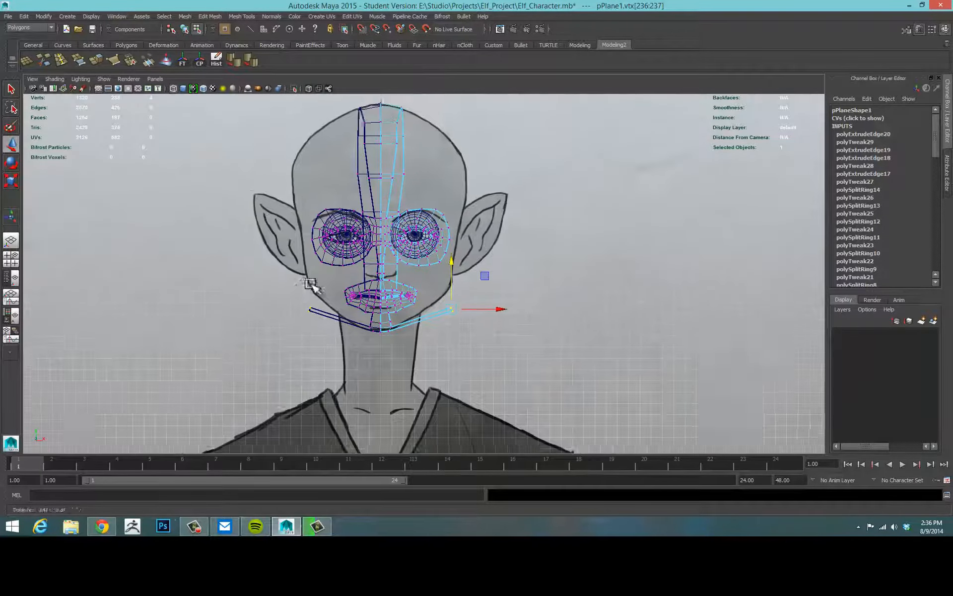
alt+right_drag(376, 278, 459, 287)
mouse_move(453, 316)
mouse_down()
mouse_move(447, 306)
mouse_move(453, 314)
mouse_up()
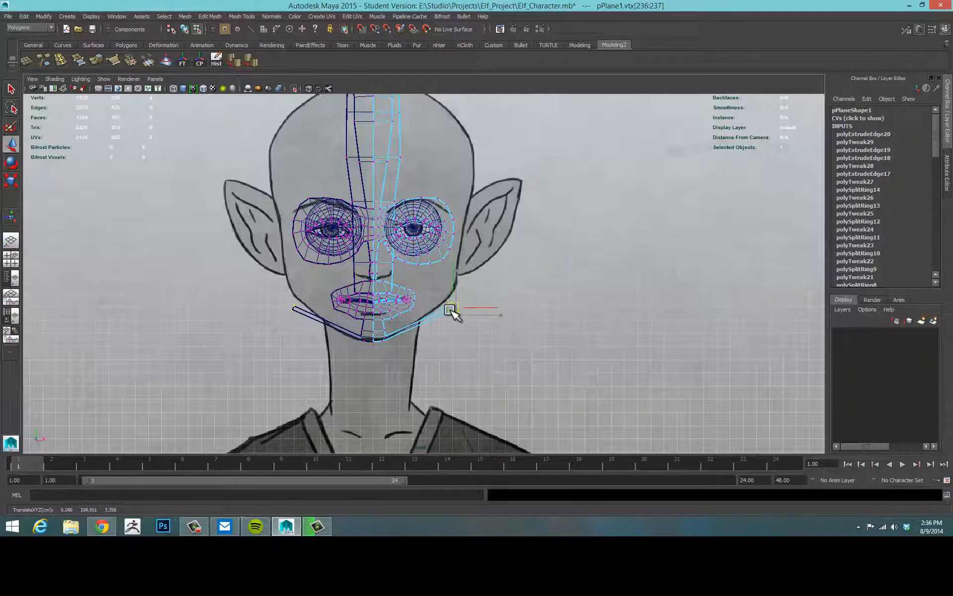
Step: Set the jaw strip's end vertices near the jaw corner in the side view, then nudge them inward and up in the front view
key(space)
key(space)
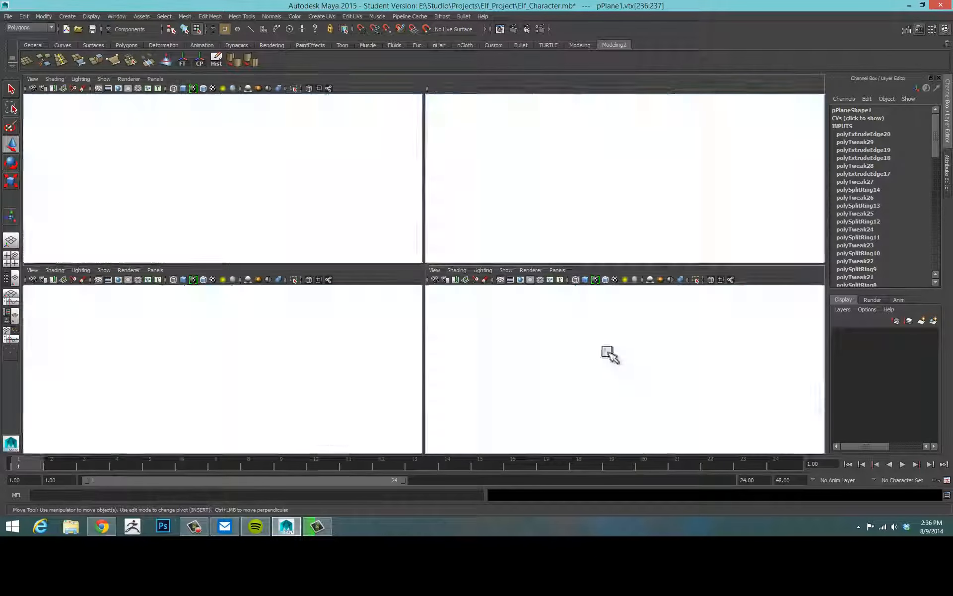
drag(516, 295, 519, 321)
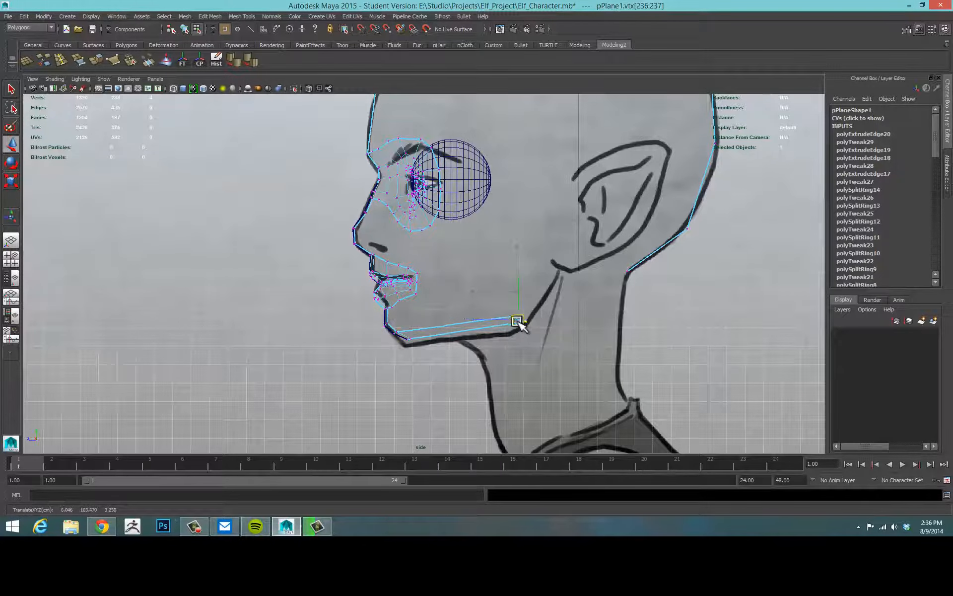
key(space)
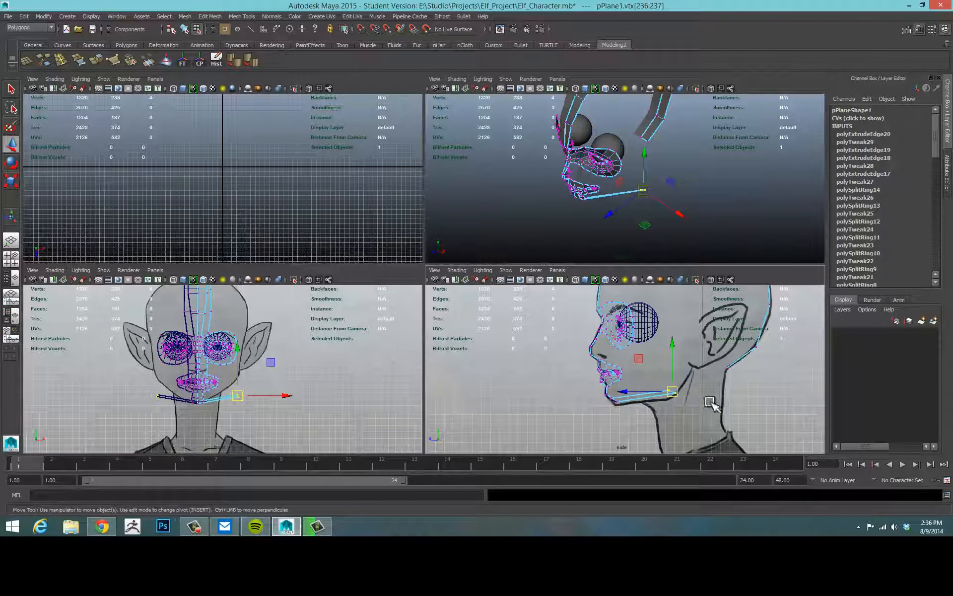
drag(242, 396, 236, 395)
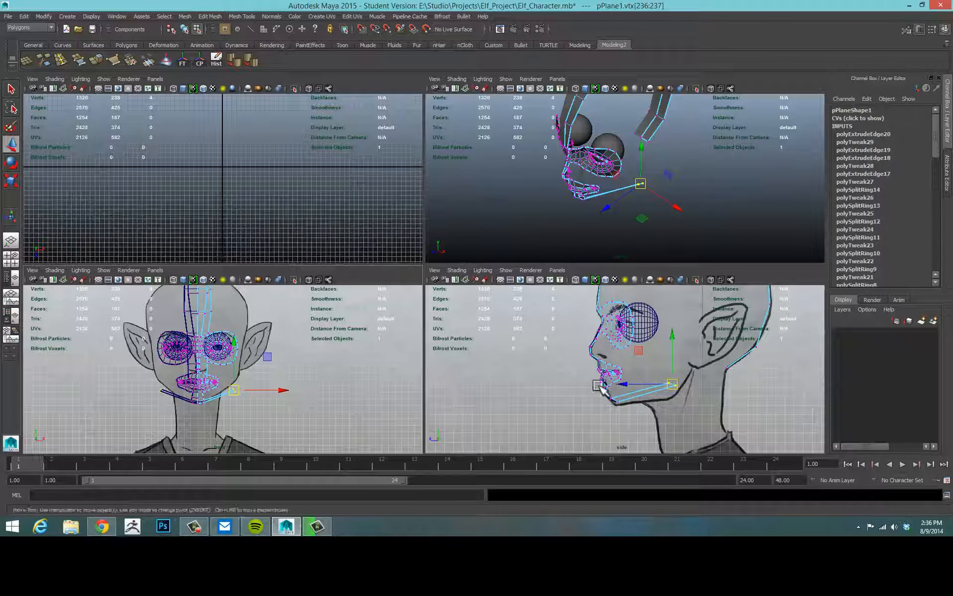
Step: Try to extrude the jaw strip's two end vertices, undo it, and inspect the gap to the back-of-head strip
key(ctrl+e)
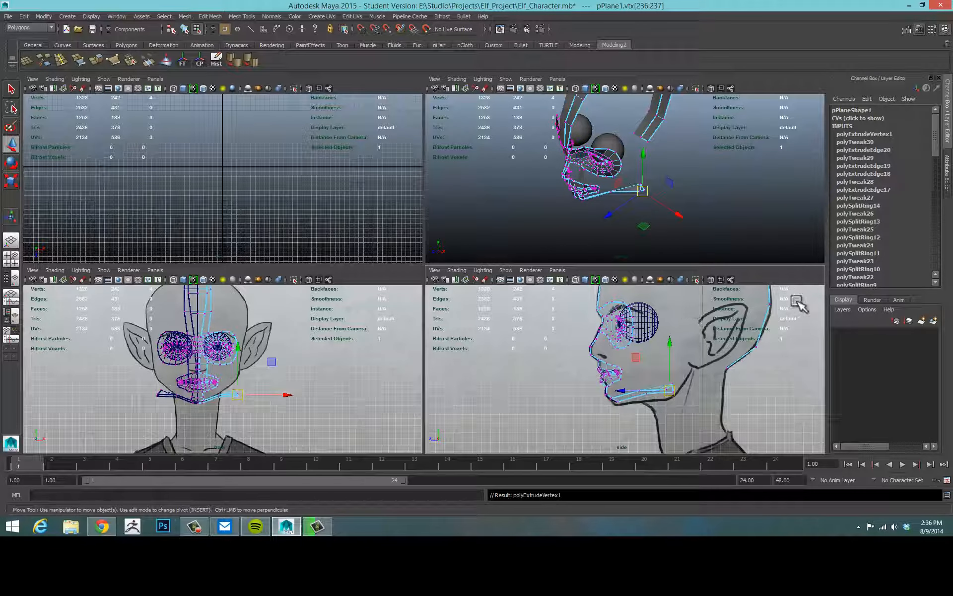
key(ctrl+z)
alt+drag(666, 217, 617, 225)
alt+middle_drag(617, 225, 609, 258)
alt+right_drag(581, 241, 640, 195)
alt+middle_drag(641, 196, 662, 154)
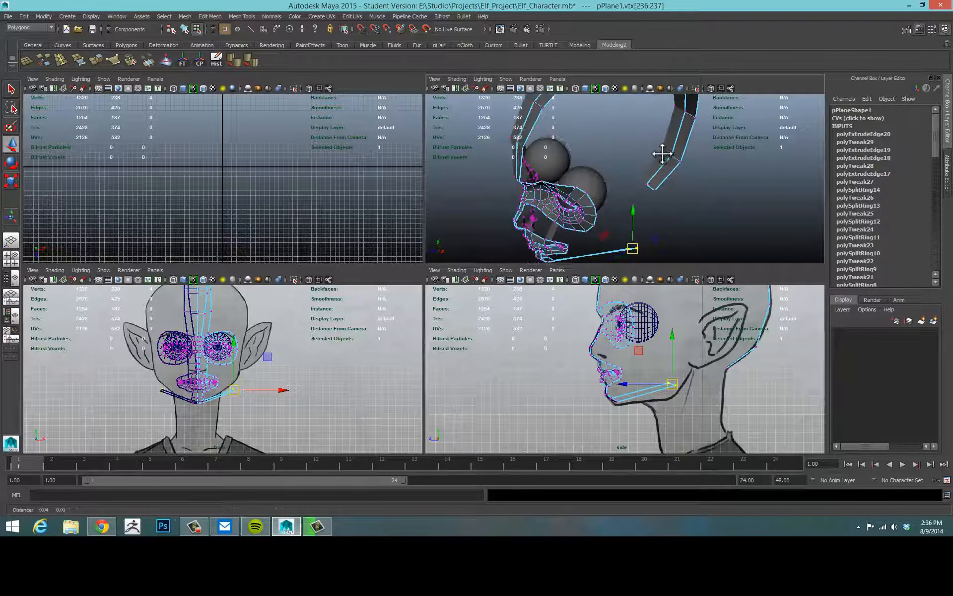
alt+right_drag(663, 153, 724, 179)
alt+drag(683, 194, 704, 146)
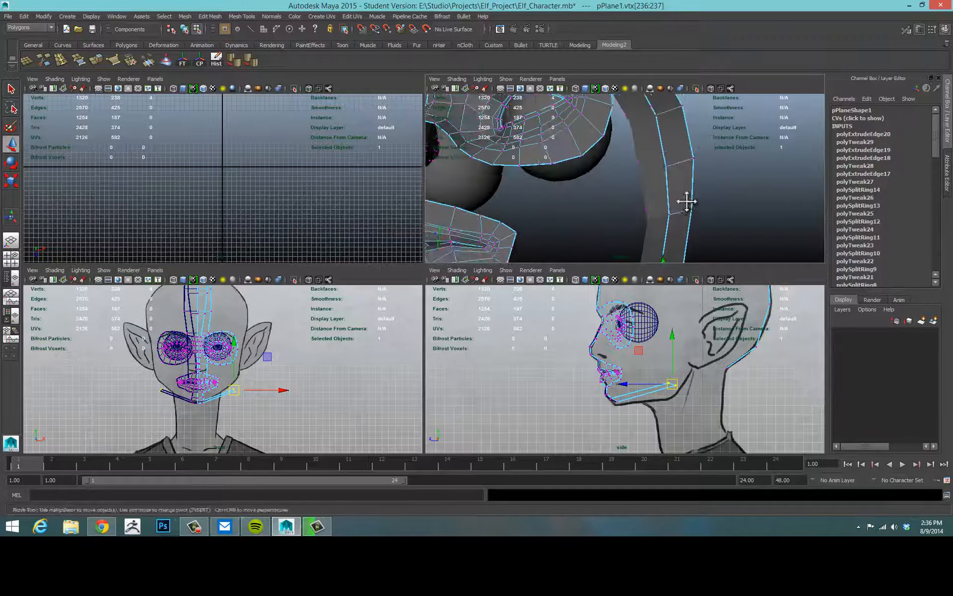
alt+middle_drag(685, 201, 771, 126)
alt+drag(770, 126, 694, 170)
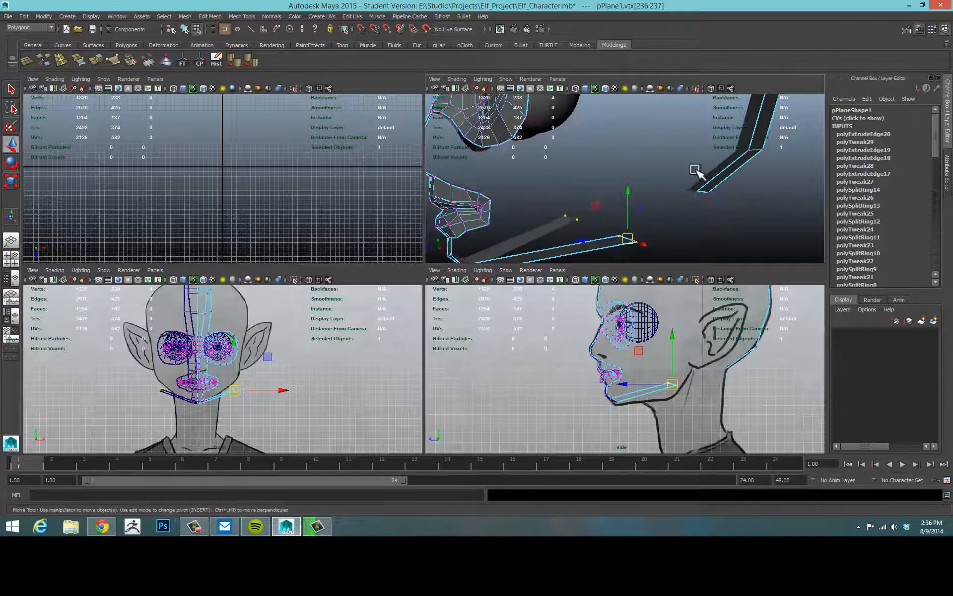
Step: Extrude the jaw strip's end edge up and back to the base of the ear, moving it outward to the face contour
key(F10)
click(637, 238)
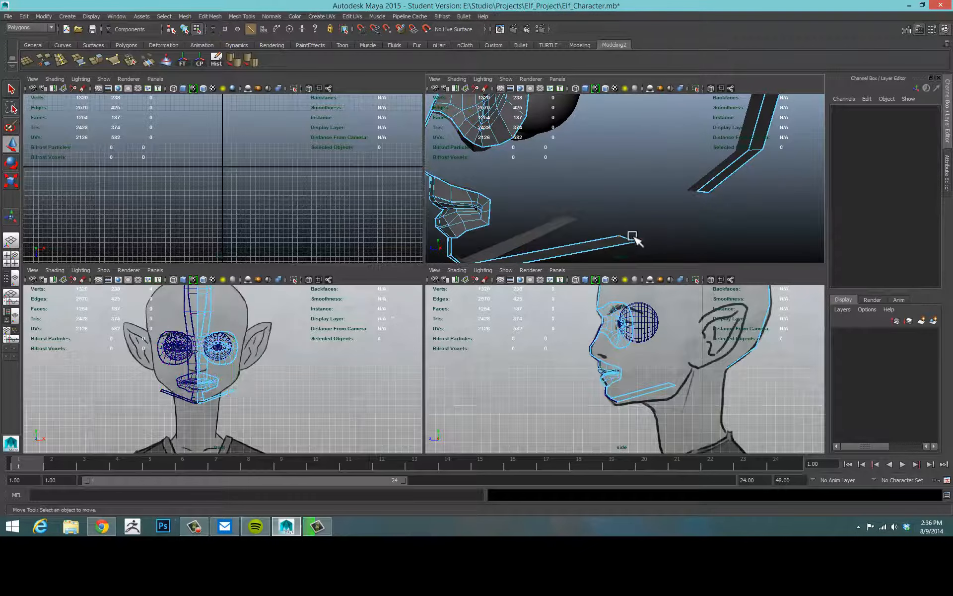
alt+right_drag(631, 228, 691, 223)
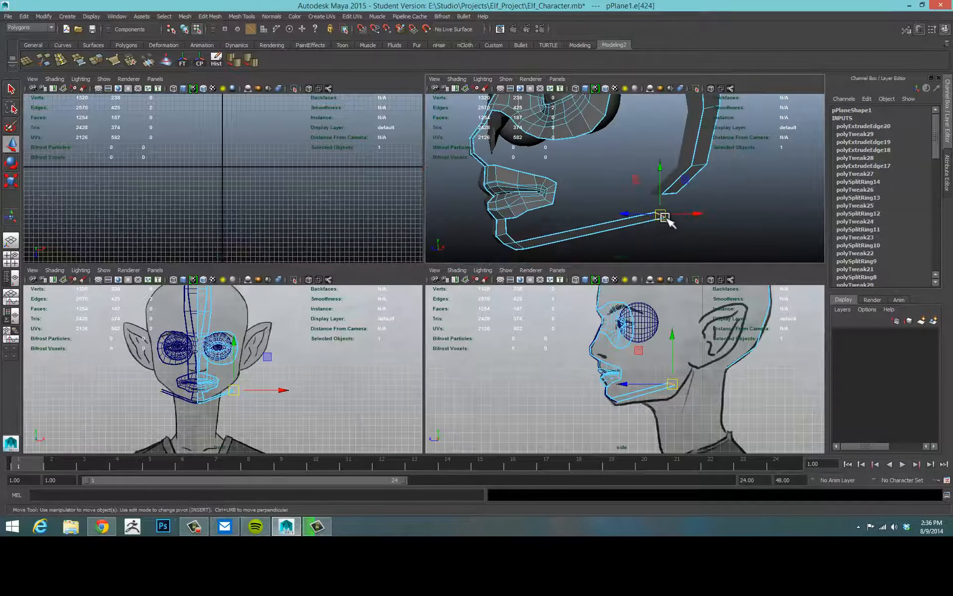
mouse_move(666, 219)
alt+mouse_down()
mouse_move(670, 202)
mouse_move(655, 211)
mouse_move(704, 207)
mouse_move(660, 206)
alt+mouse_up()
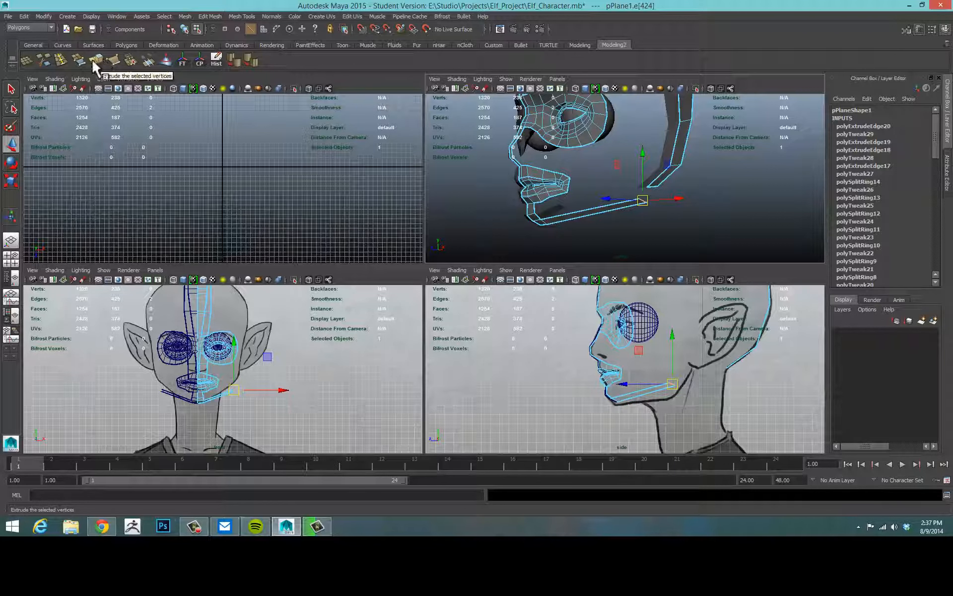
click(129, 60)
key(w)
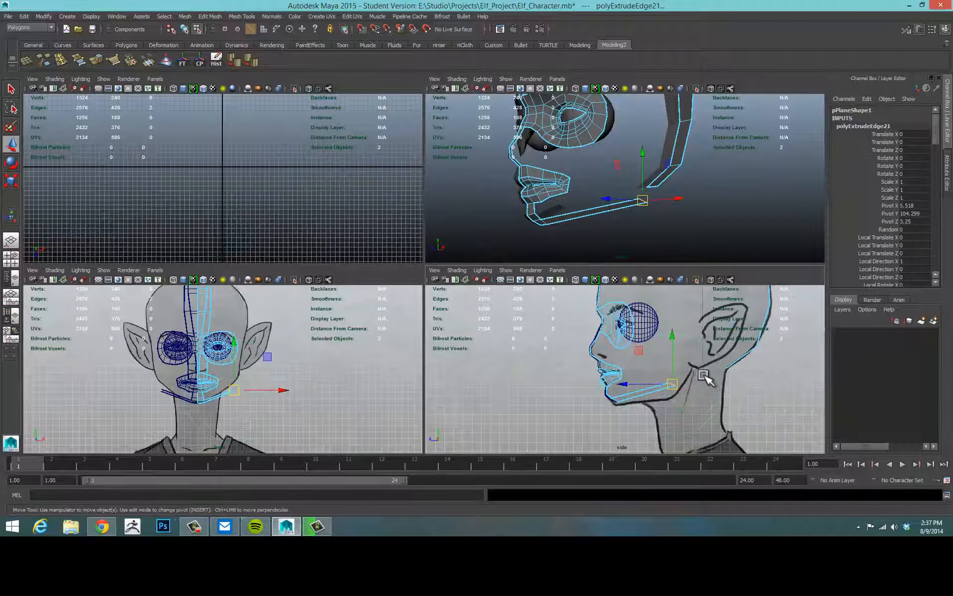
drag(680, 387, 693, 368)
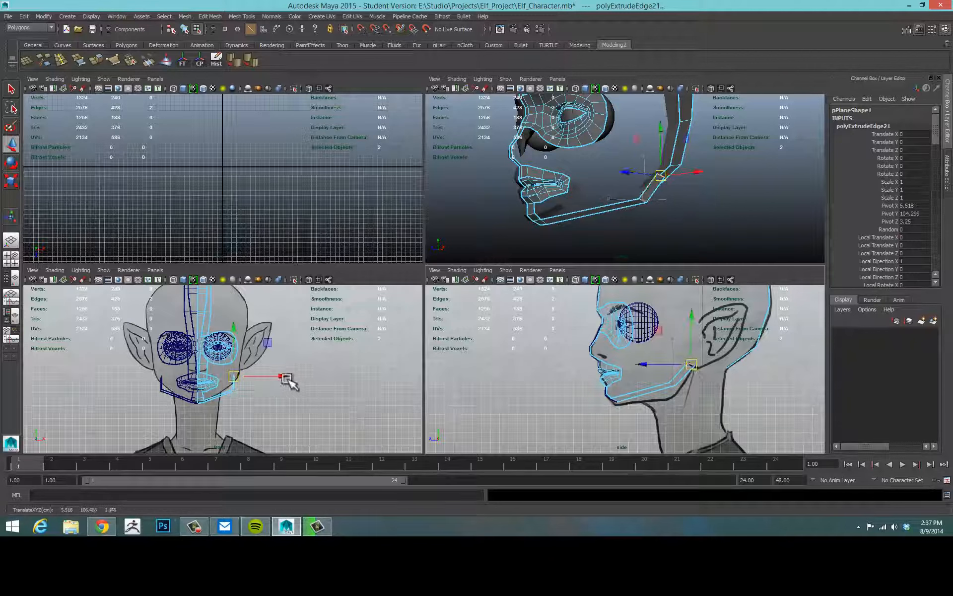
drag(288, 376, 289, 377)
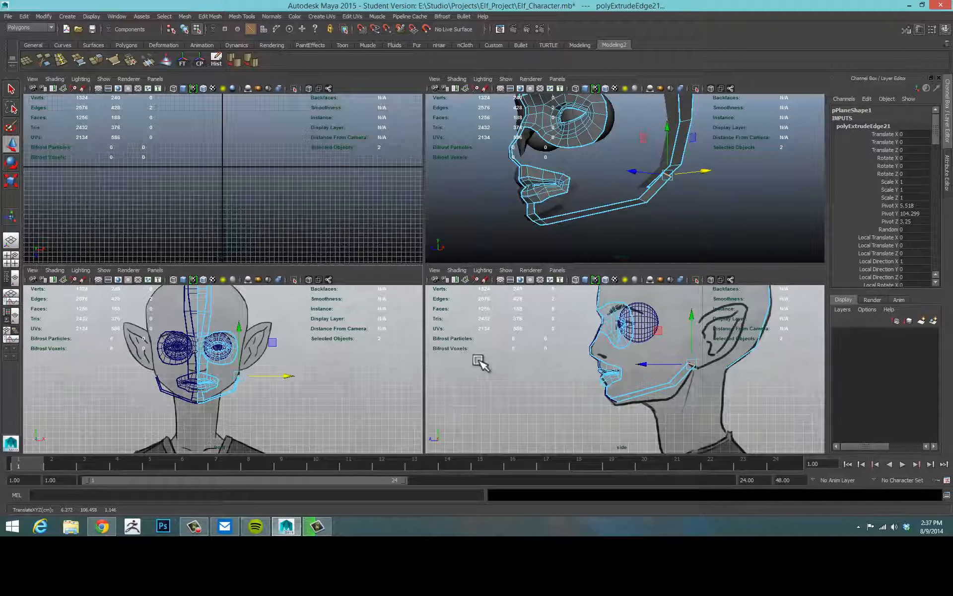
Step: Select the jaw strip's corner vertices in the side view and fit them to the reference jaw corner
alt+middle_drag(557, 398, 557, 379)
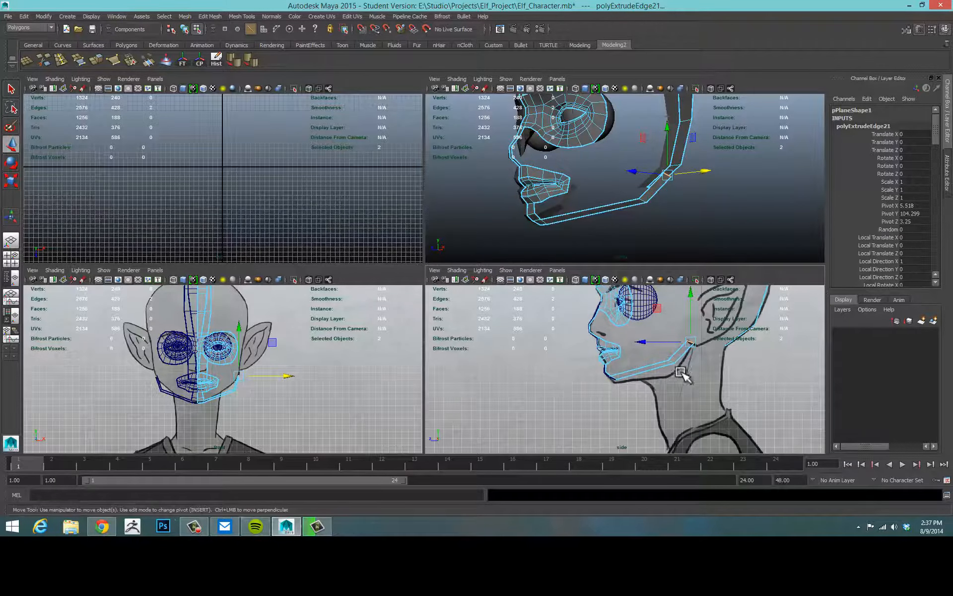
alt+drag(617, 192, 640, 131)
mouse_move(673, 364)
right_down()
mouse_move(665, 360)
mouse_move(673, 382)
right_up()
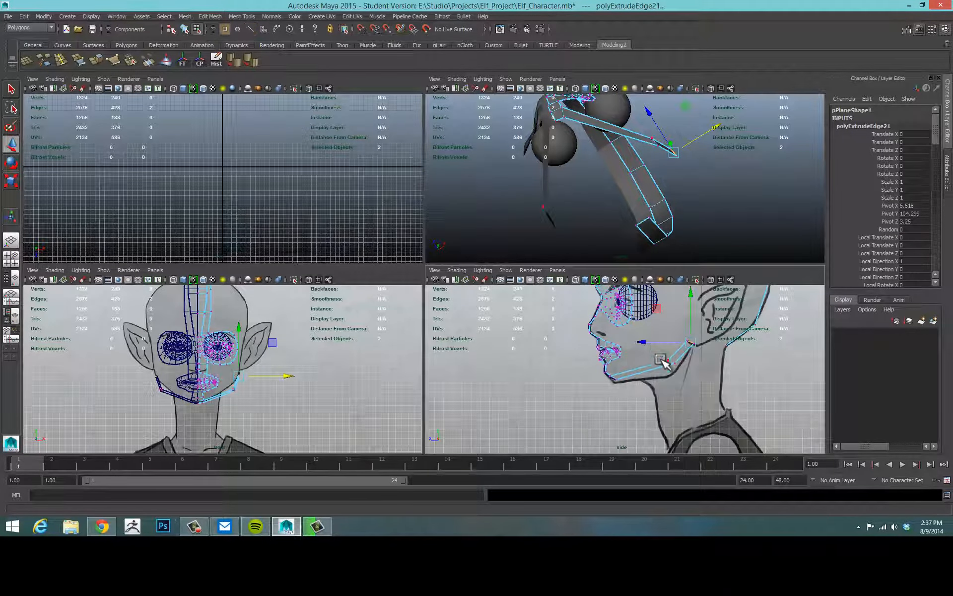
drag(661, 354, 683, 361)
alt+drag(608, 293, 695, 248)
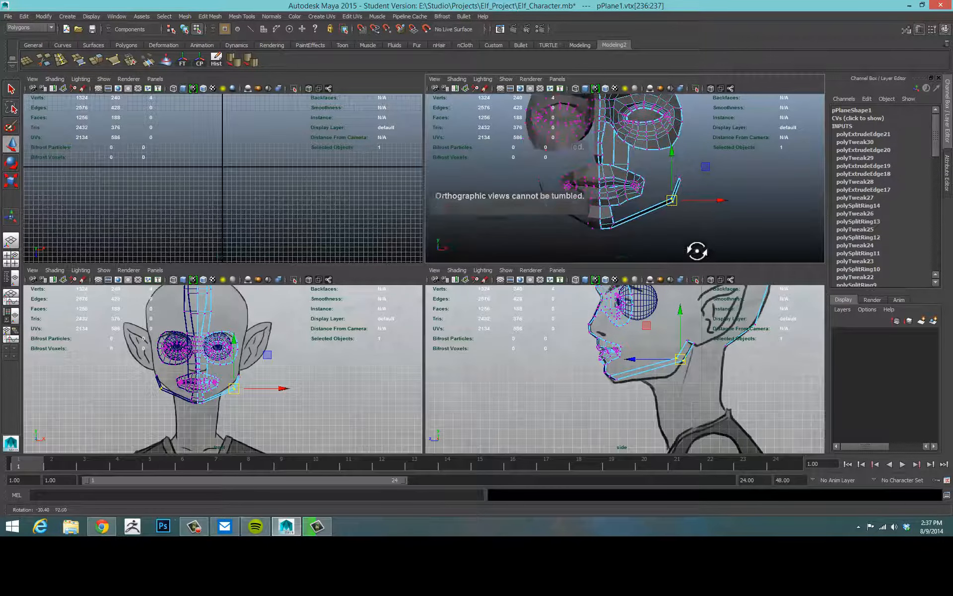
Step: Insert an edge loop across the jaw strip between chin and jaw corner, then adjust its height in the side view
click(60, 59)
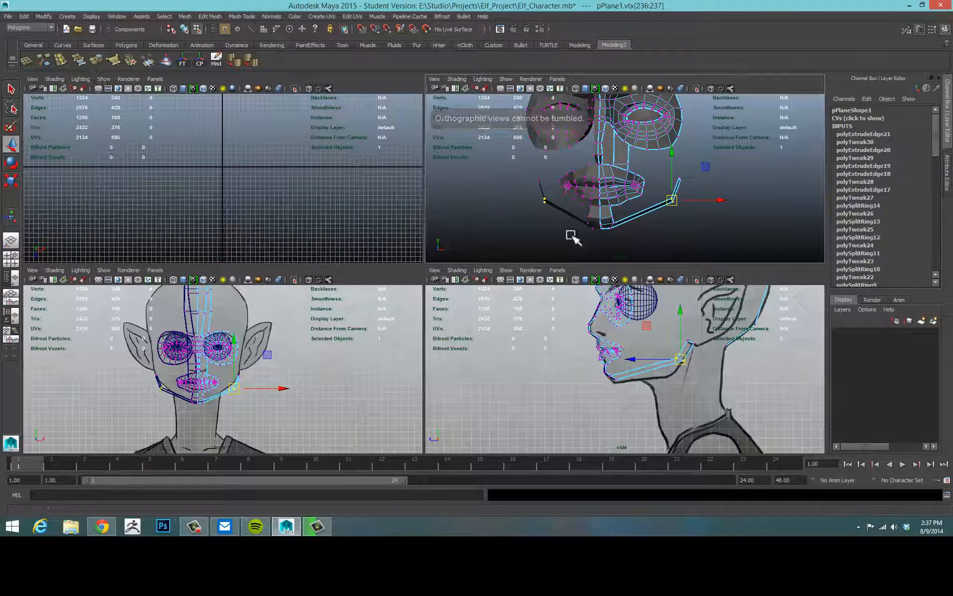
click(639, 217)
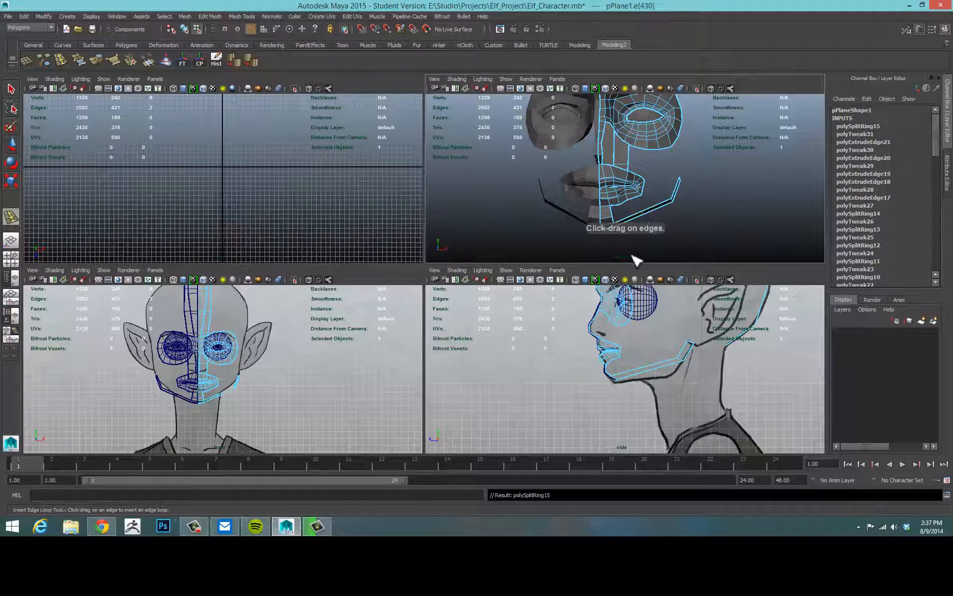
key(w)
mouse_move(672, 206)
alt+mouse_down()
mouse_move(692, 170)
mouse_move(680, 208)
alt+mouse_up()
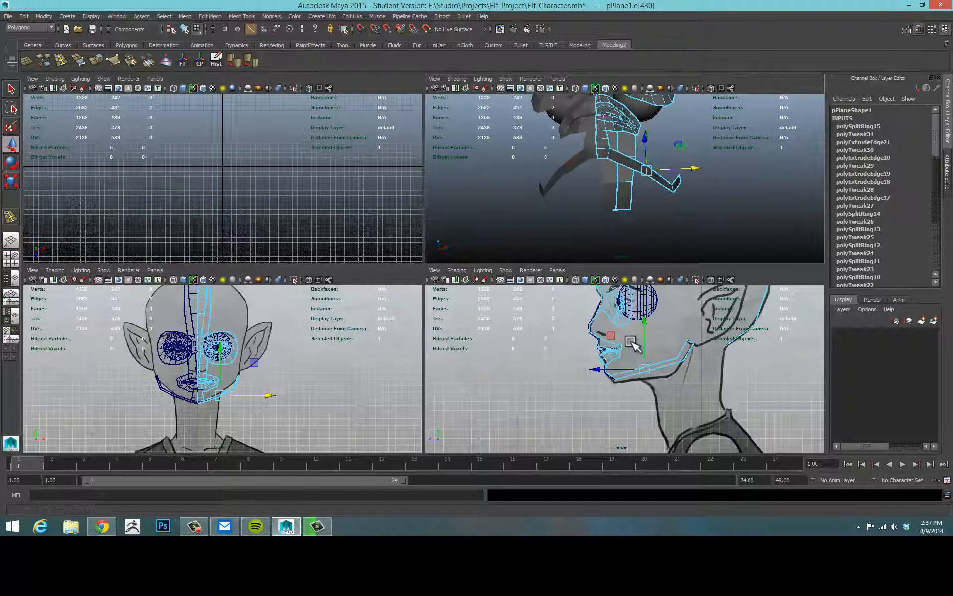
drag(644, 322, 647, 323)
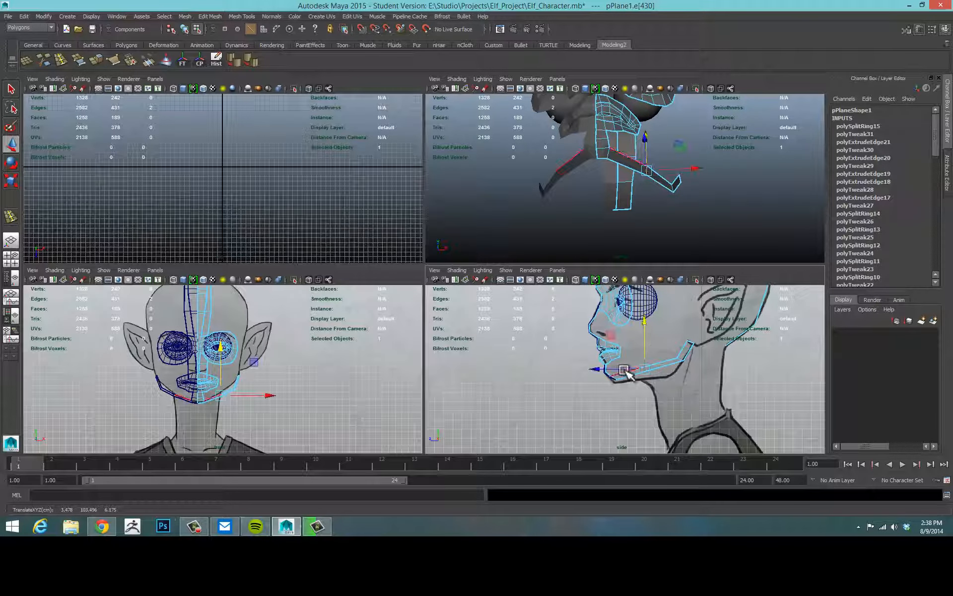
Step: Move the inserted jaw edge back toward the jaw corner and slightly up in the side view
click(628, 372)
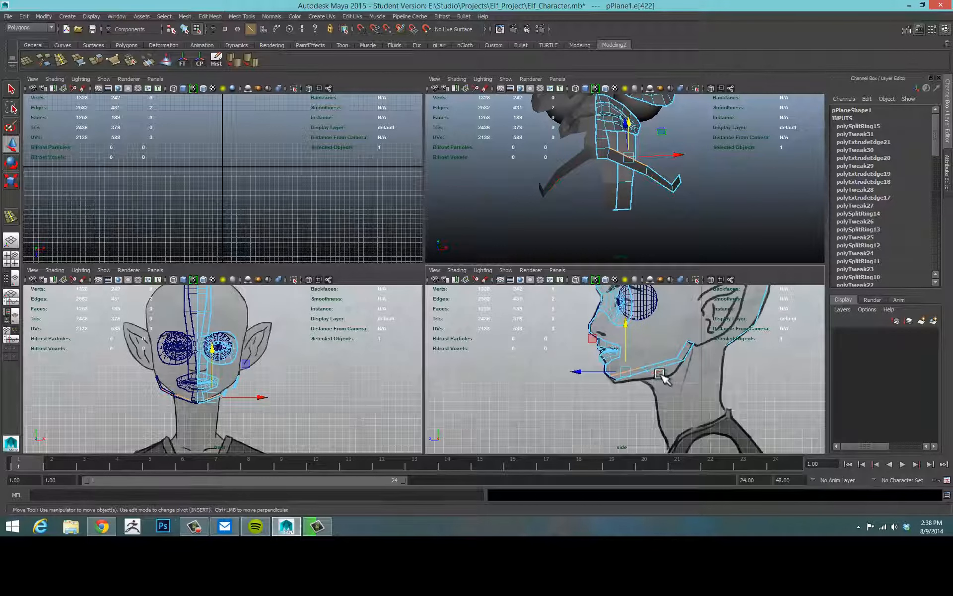
click(632, 367)
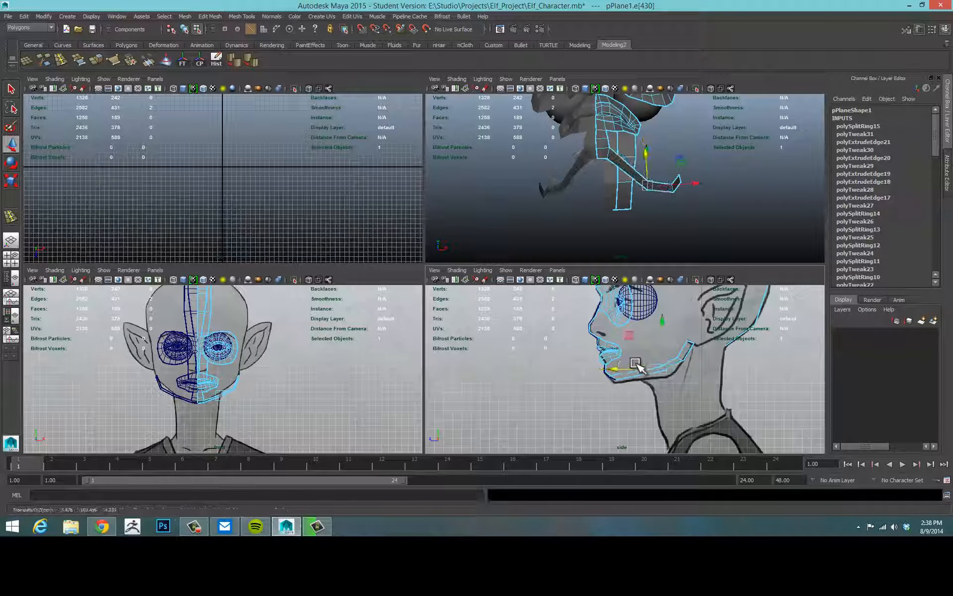
drag(661, 334, 661, 335)
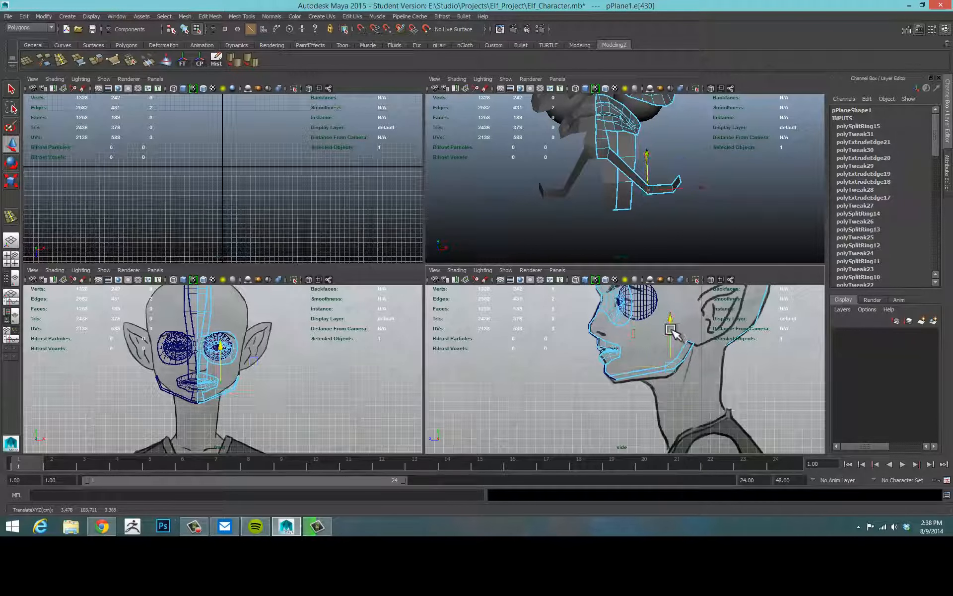
drag(671, 332, 673, 330)
Step: Shift the inserted jaw edge sideways in the perspective view to round the jaw's curve as seen from below
alt+drag(704, 206, 731, 204)
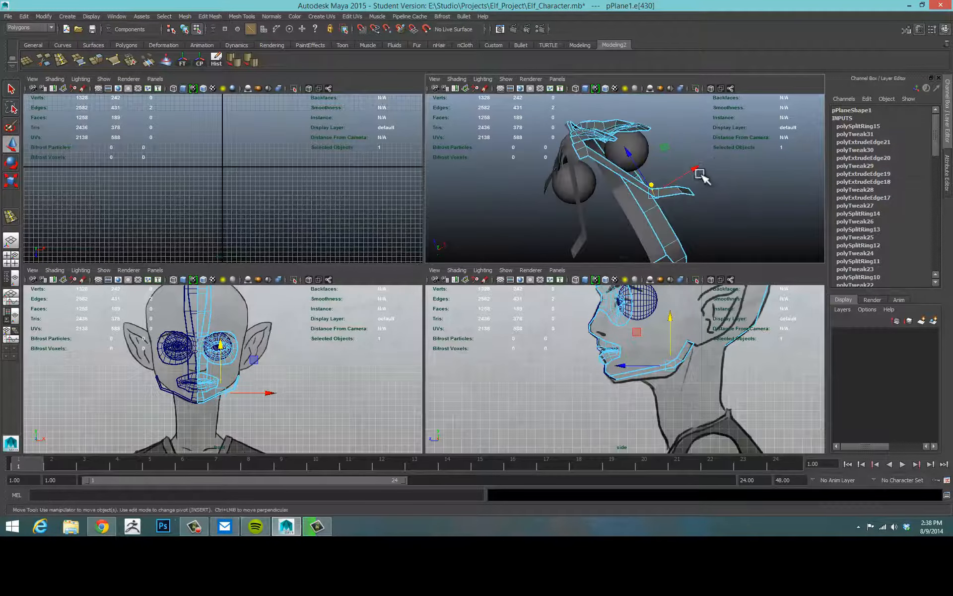
drag(698, 171, 660, 177)
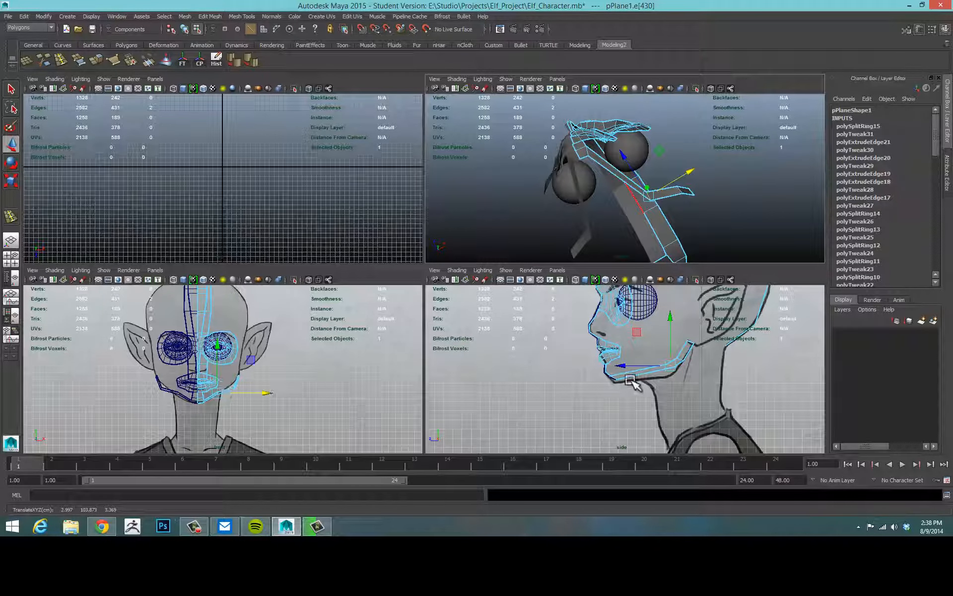
alt+drag(710, 192, 715, 149)
alt+drag(643, 191, 620, 219)
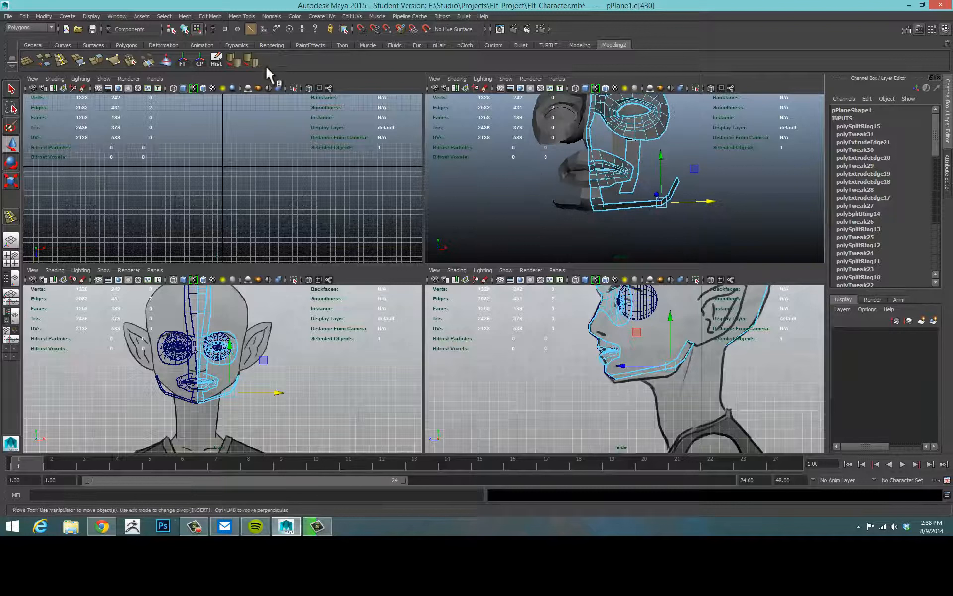
Step: Insert a second edge loop between the chin and the first inserted edge, lower it to the jawline, and move it outward
click(61, 60)
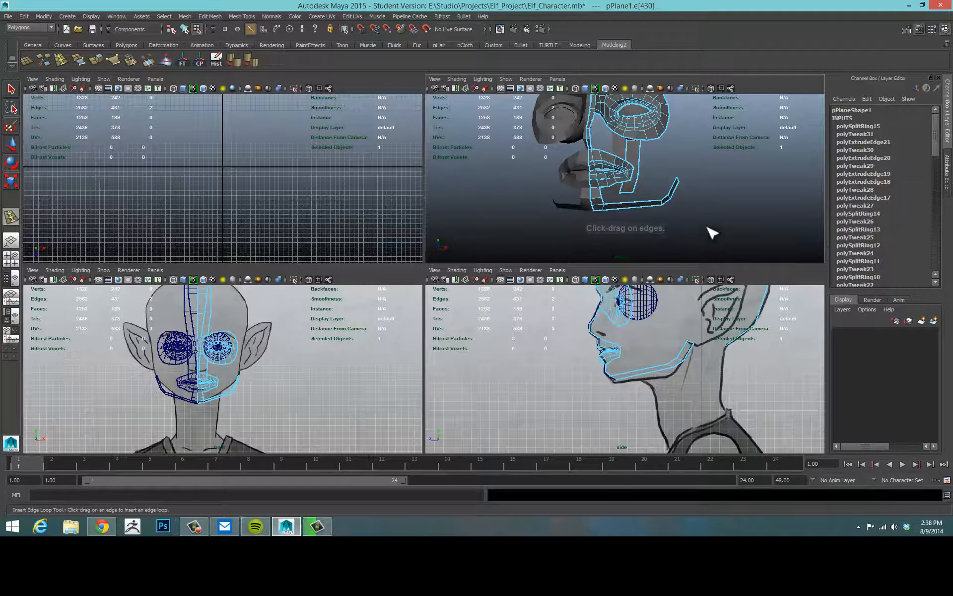
click(636, 209)
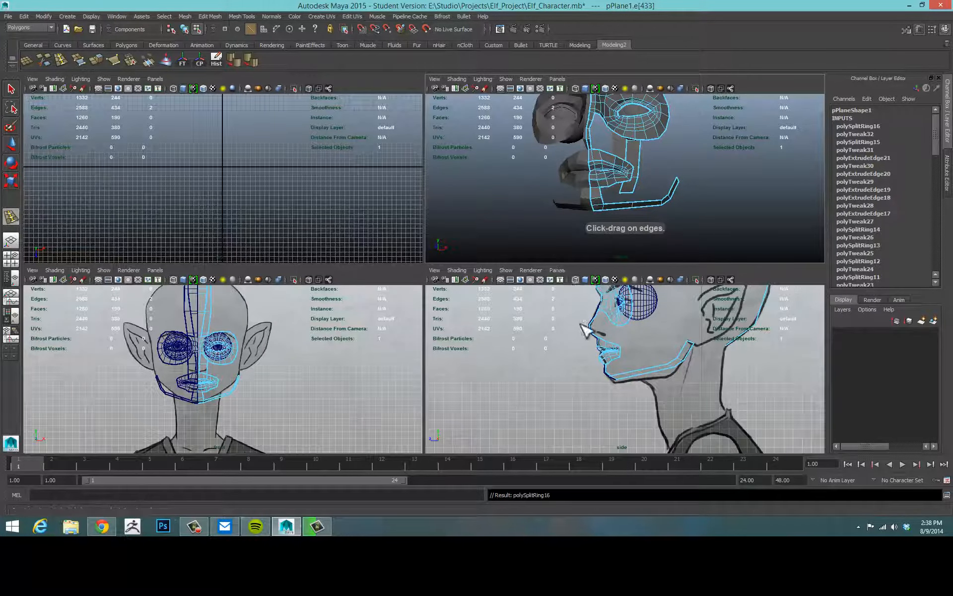
key(w)
click(641, 329)
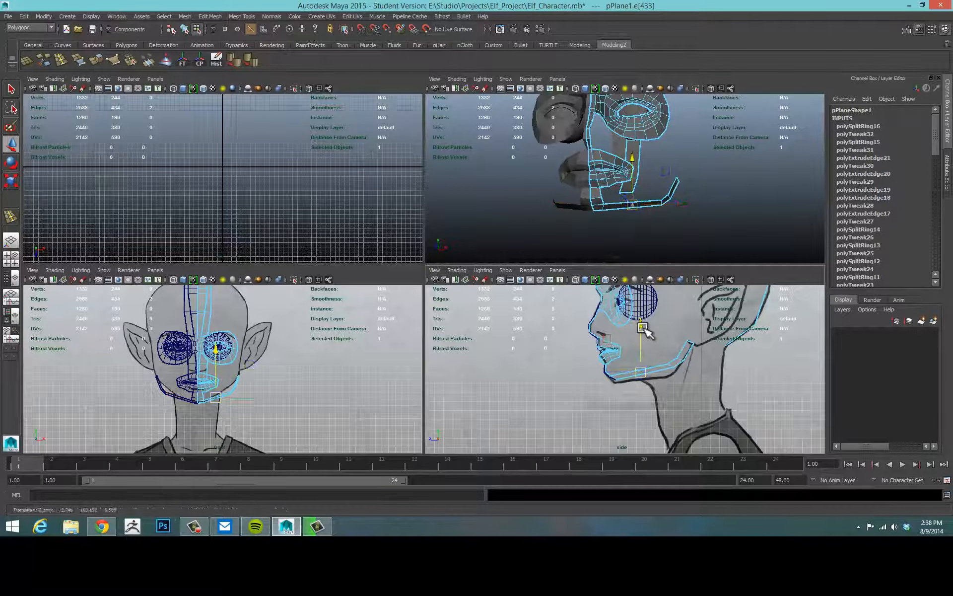
alt+drag(642, 251, 687, 198)
click(688, 190)
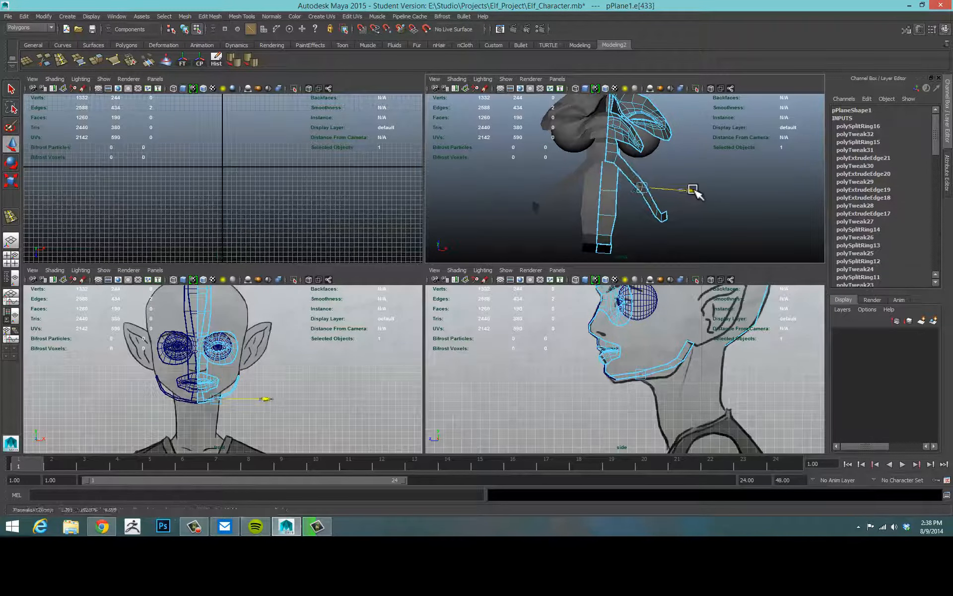
alt+drag(665, 196, 655, 118)
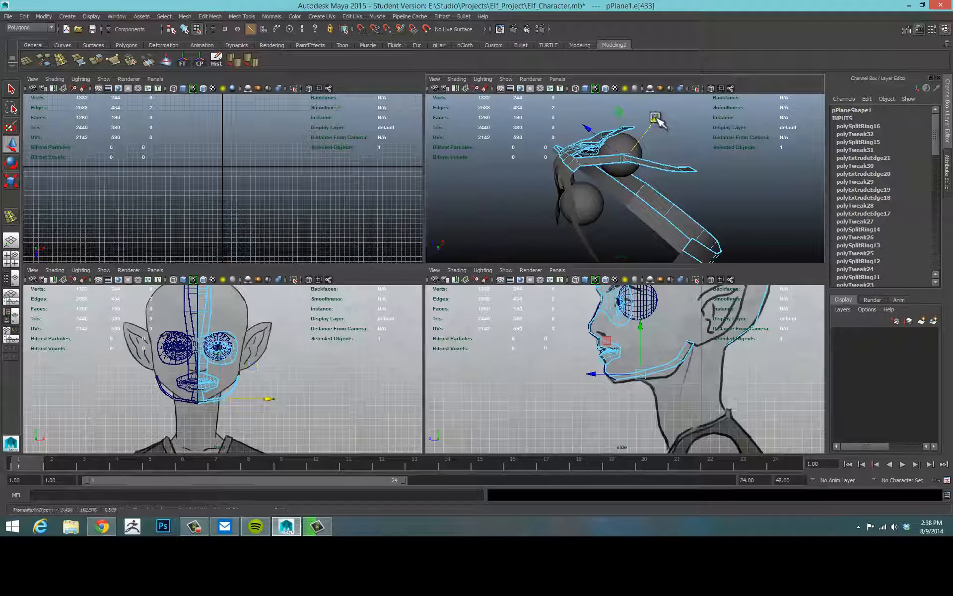
Step: Insert a third edge loop near the chin and shift it slightly sideways to smooth the jaw curve
key(g)
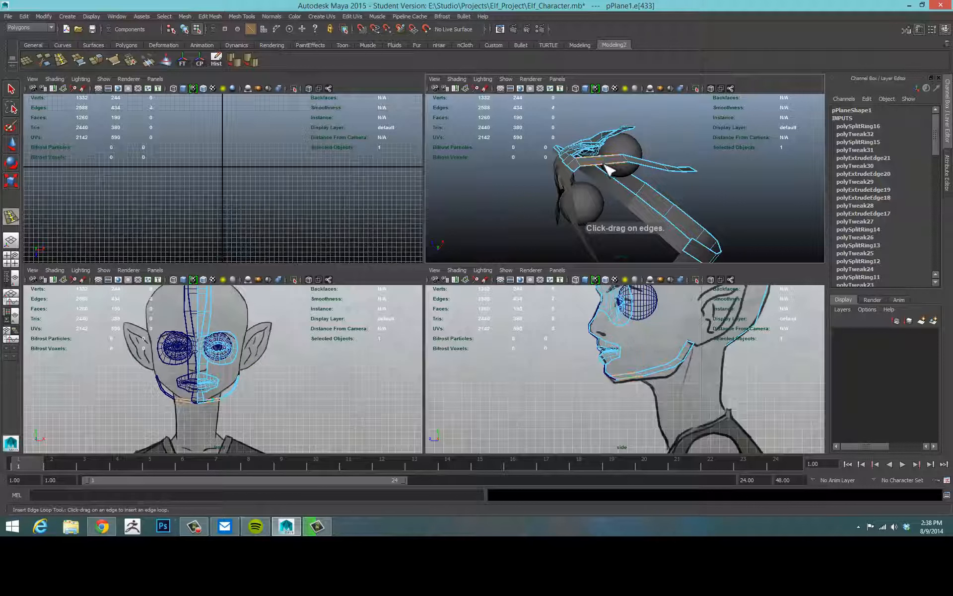
drag(607, 169, 616, 174)
key(w)
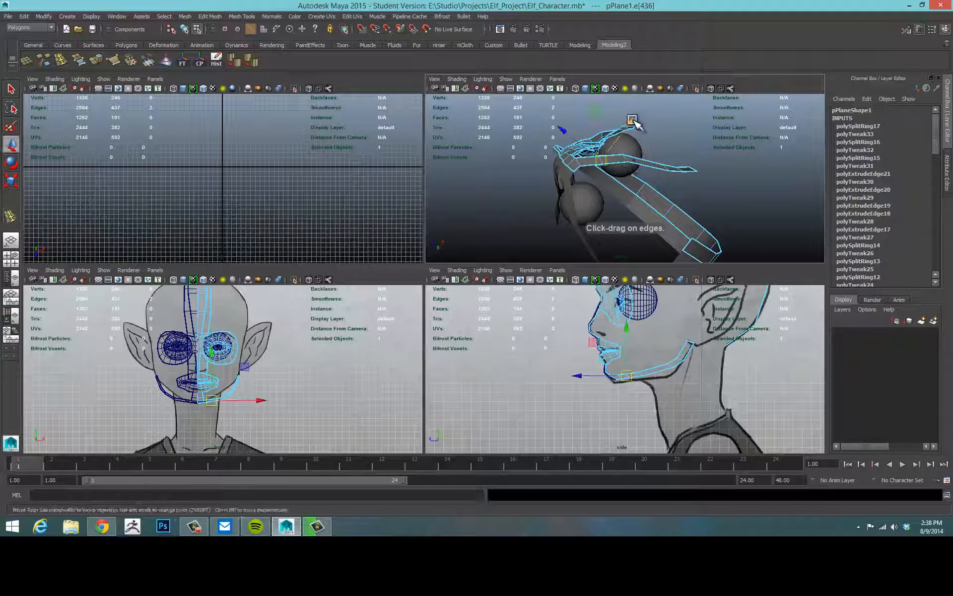
drag(633, 122, 632, 121)
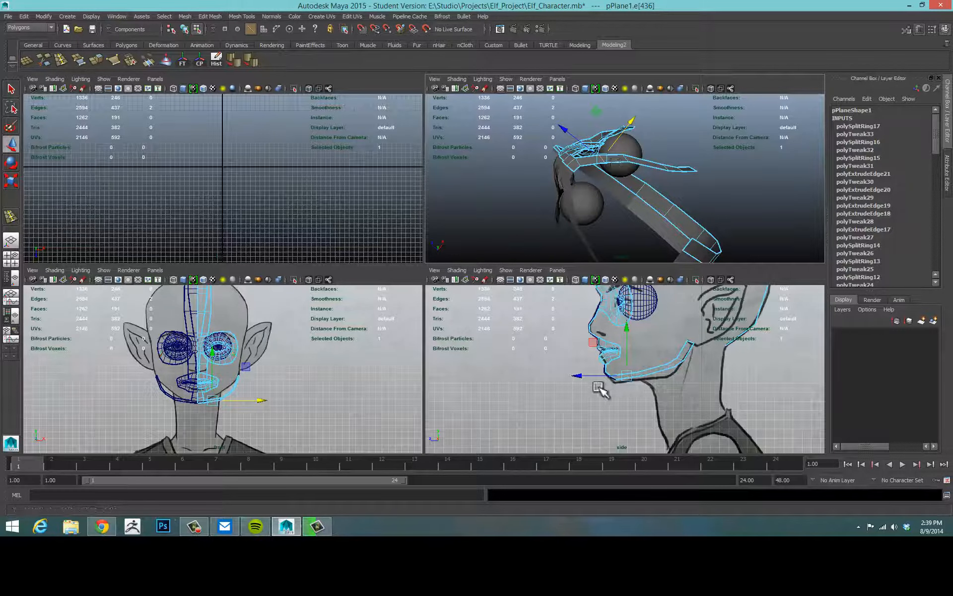
Step: Raise the vertices of the second inserted jaw edge to the reference chin contour in the enlarged front view
alt+drag(616, 394, 627, 400)
alt+middle_drag(318, 348, 362, 337)
alt+drag(362, 337, 366, 340)
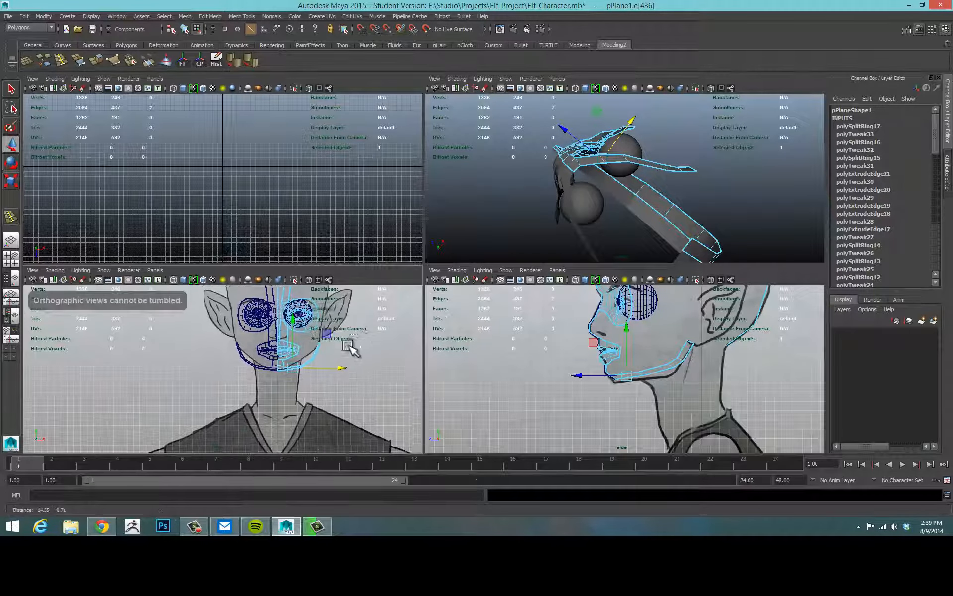
key(space)
alt+right_drag(591, 350, 485, 354)
alt+middle_drag(485, 354, 421, 381)
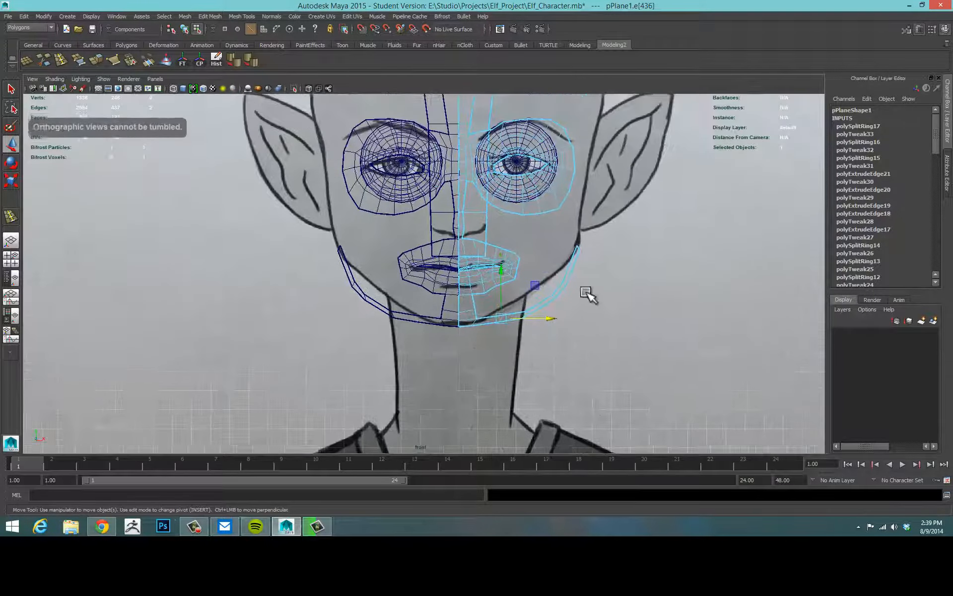
right_drag(558, 294, 509, 343)
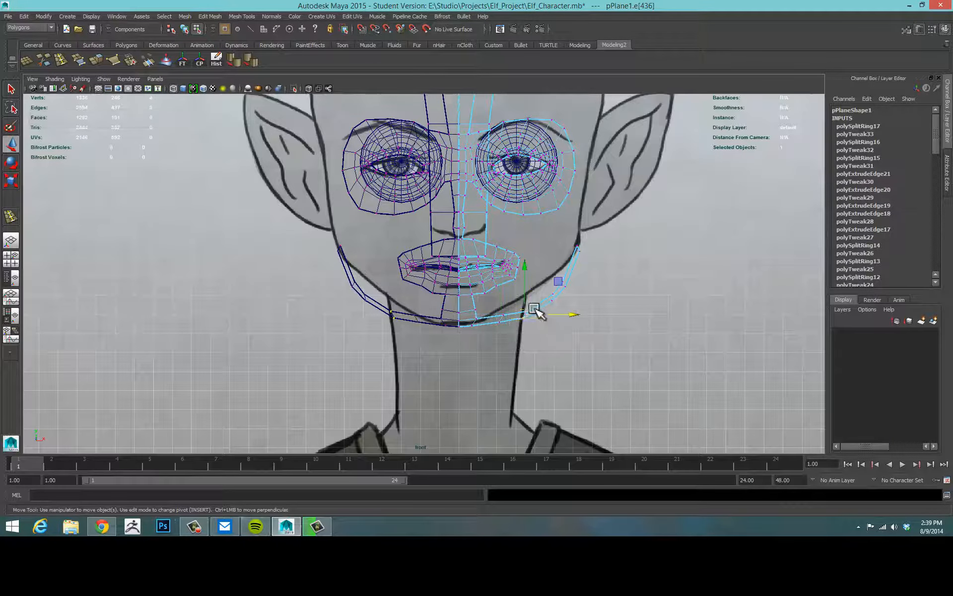
mouse_move(531, 308)
mouse_down()
mouse_move(522, 311)
mouse_move(534, 326)
mouse_up()
click(510, 302)
drag(514, 278, 514, 275)
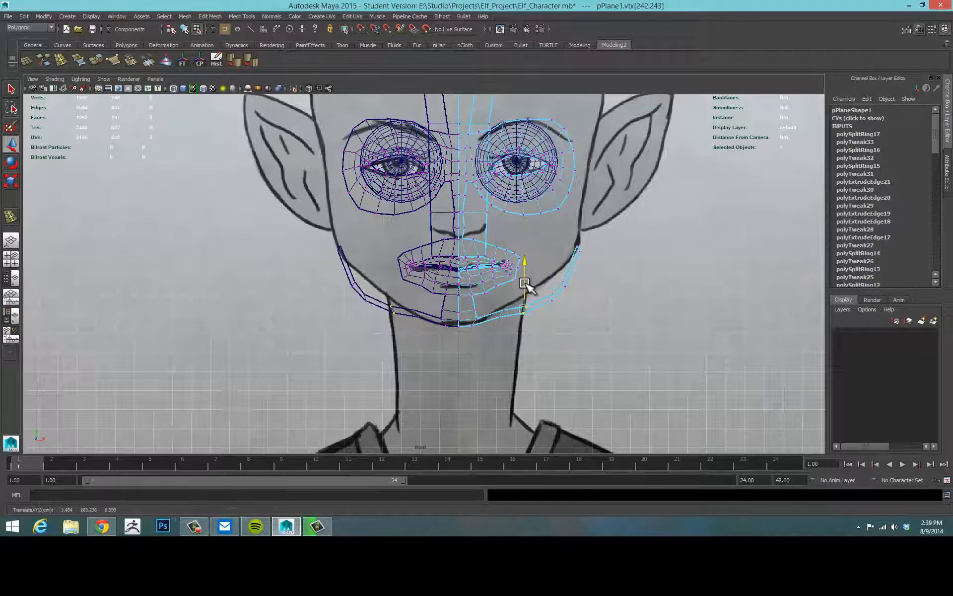
Step: Raise the vertices around the jaw corner toward the reference face contour in the front view
drag(575, 280, 561, 262)
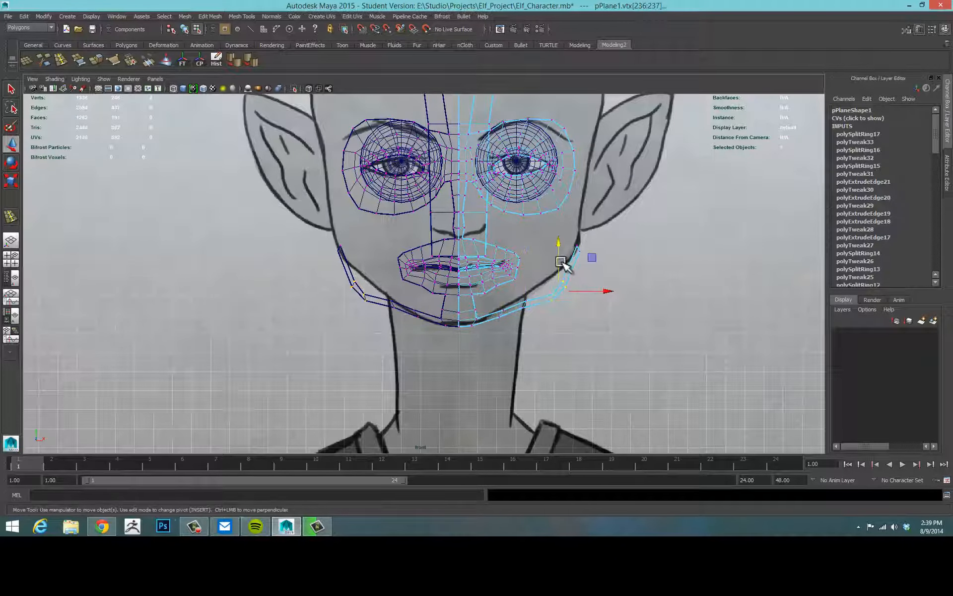
click(536, 277)
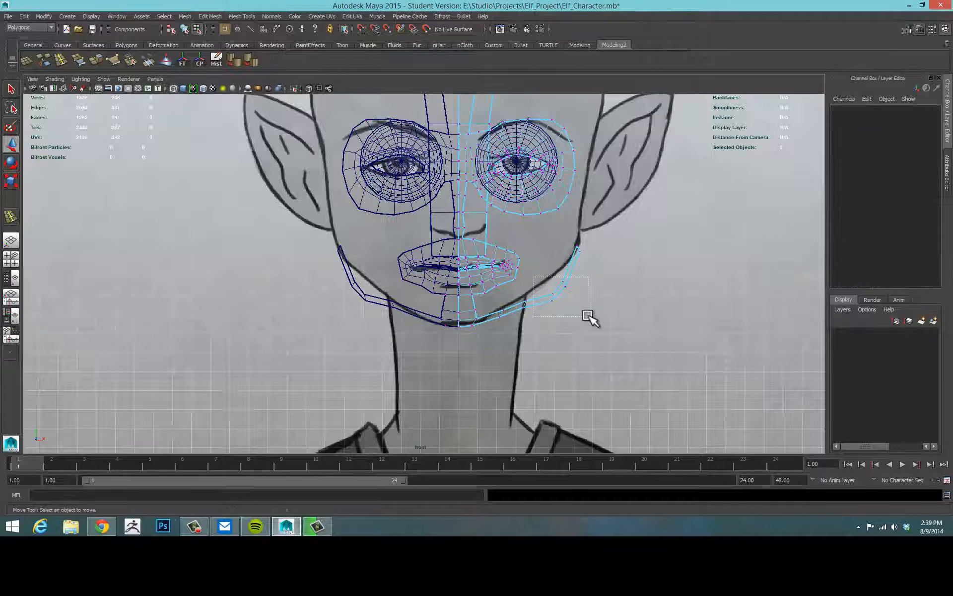
drag(588, 316, 589, 317)
drag(558, 248, 558, 242)
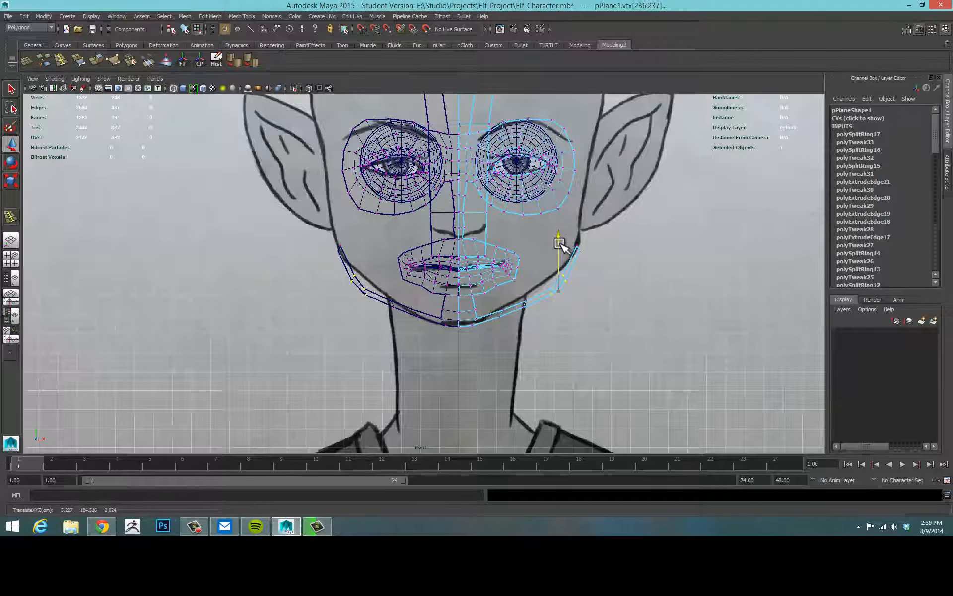
click(685, 278)
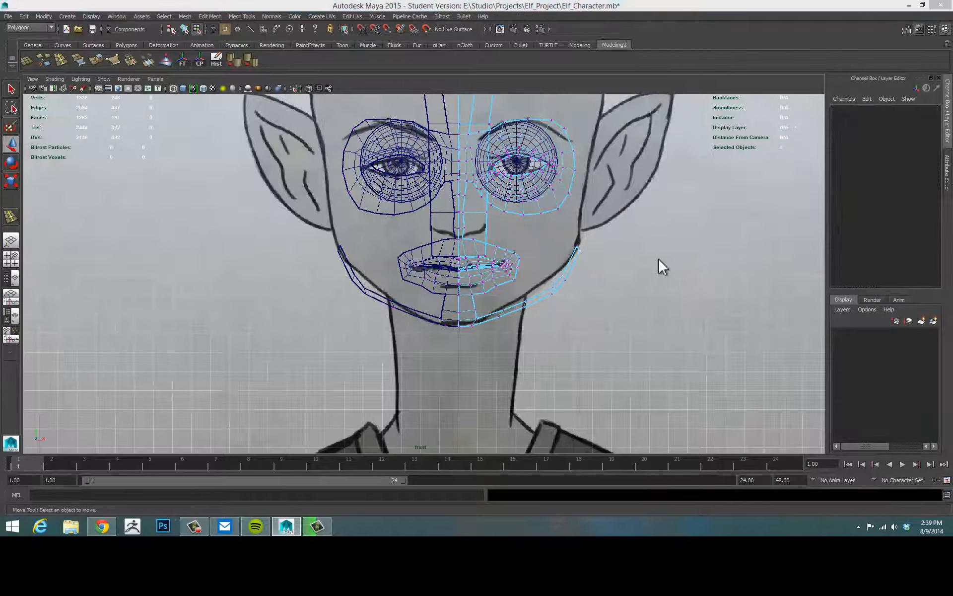
Step: Return to object selection and inspect the head and new jawline from several angles in the perspective view
key(space)
key(space)
alt+drag(634, 200, 571, 256)
scroll(503, 254, down, 3)
right_drag(452, 245, 602, 238)
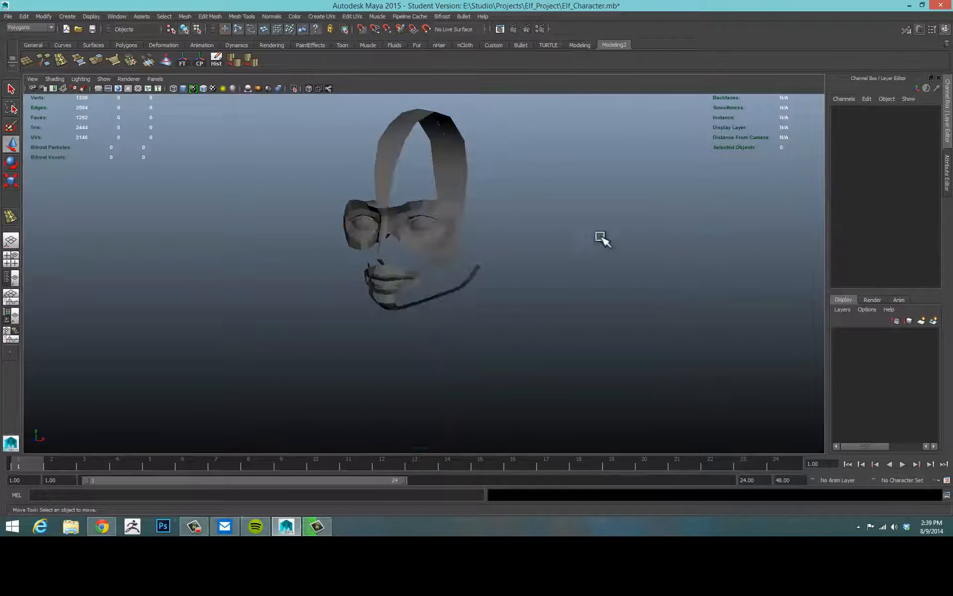
alt+drag(539, 257, 523, 304)
key(space)
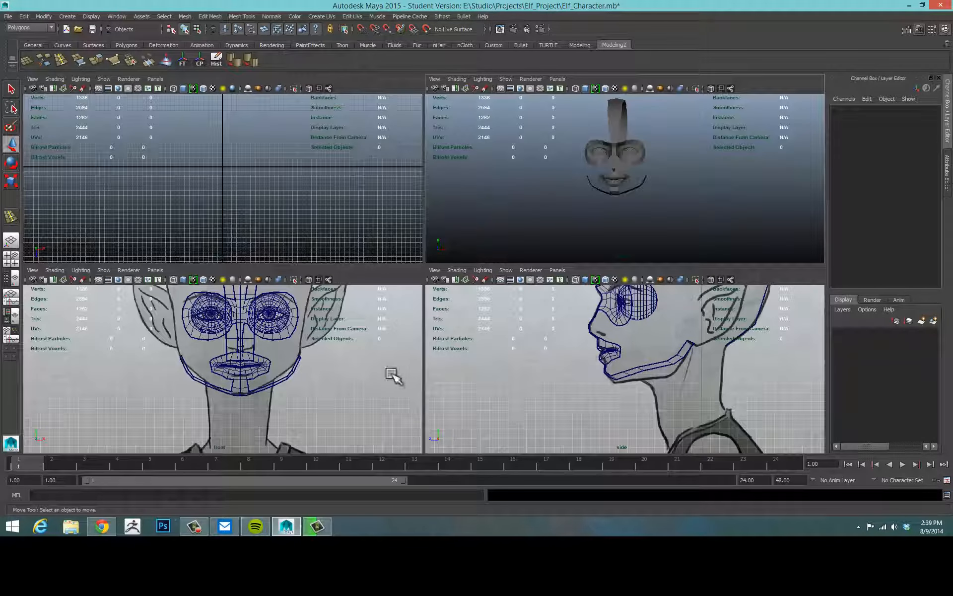
Step: Fit the jaw strip's ear-end and corner vertices to the reference face contour in the front view
right_drag(693, 346, 437, 352)
mouse_move(314, 347)
mouse_down()
mouse_move(292, 363)
mouse_move(304, 356)
mouse_up()
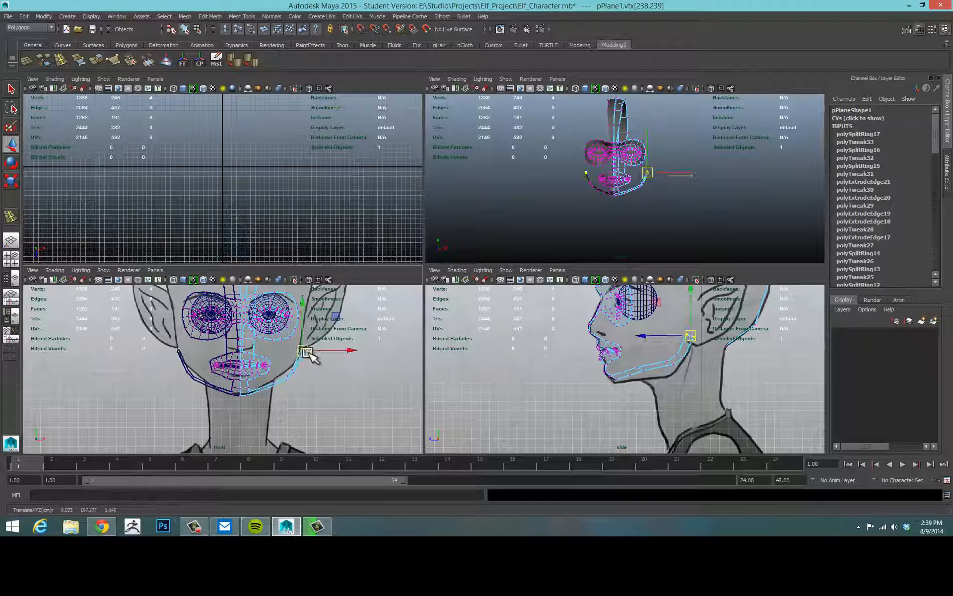
drag(658, 324, 701, 366)
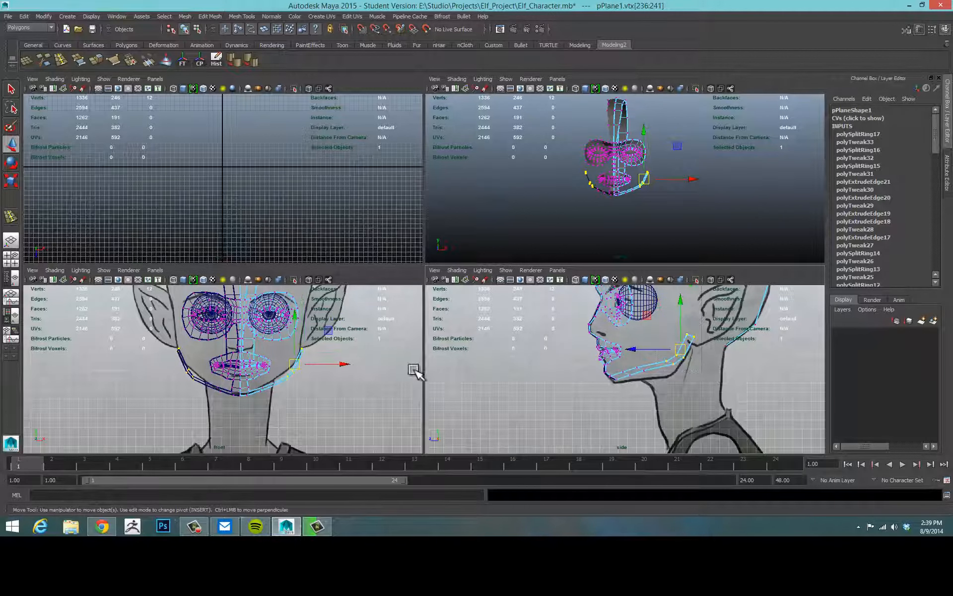
mouse_move(343, 365)
mouse_down()
mouse_move(308, 351)
mouse_move(337, 351)
mouse_up()
mouse_move(288, 370)
mouse_down()
mouse_move(319, 385)
mouse_move(284, 383)
mouse_up()
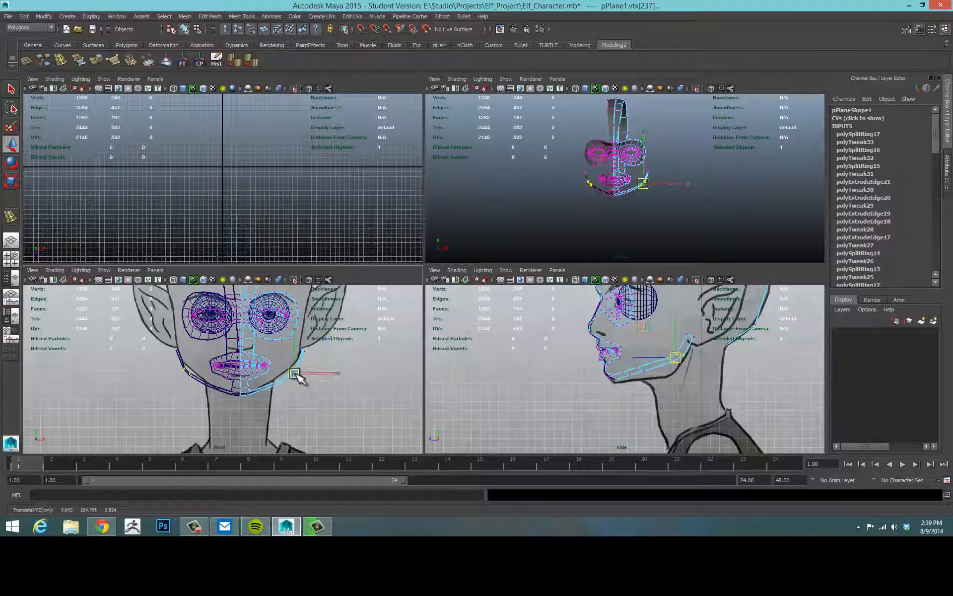
click(571, 219)
key(space)
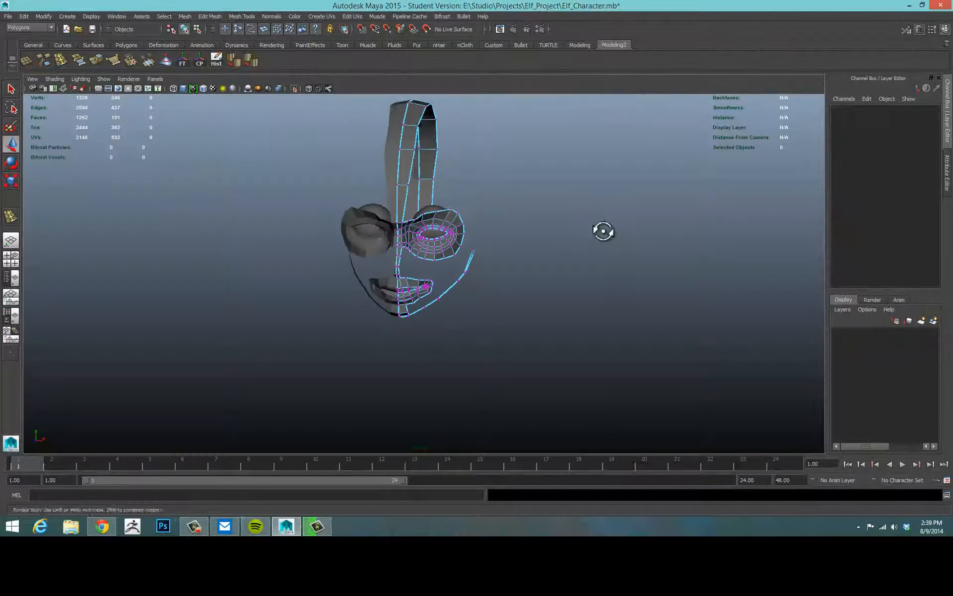
Step: Return to object selection and inspect the unfinished head from the front and the side in the perspective view
alt+drag(602, 230, 506, 245)
right_drag(451, 239, 478, 220)
click(479, 222)
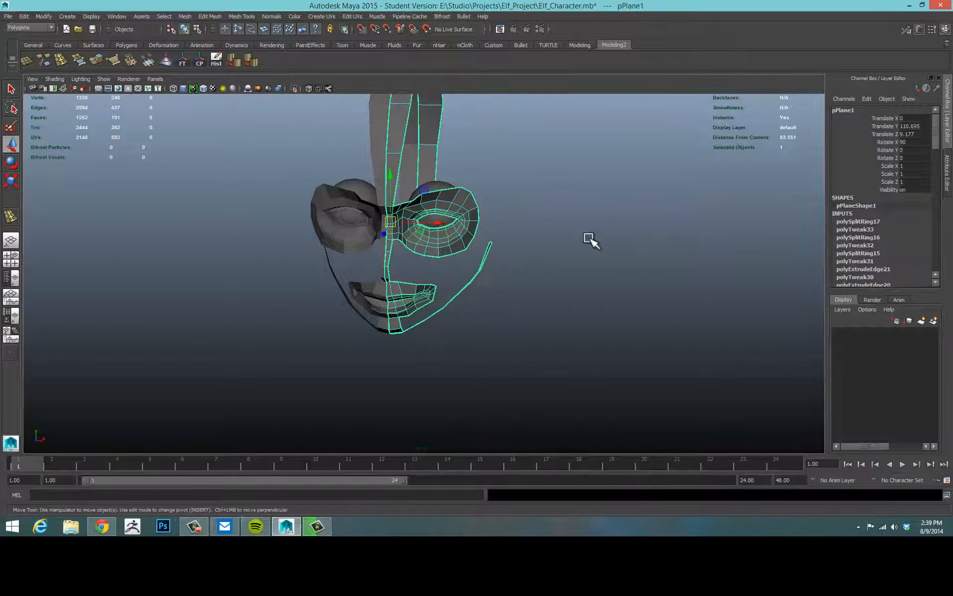
click(589, 241)
alt+drag(589, 240, 488, 186)
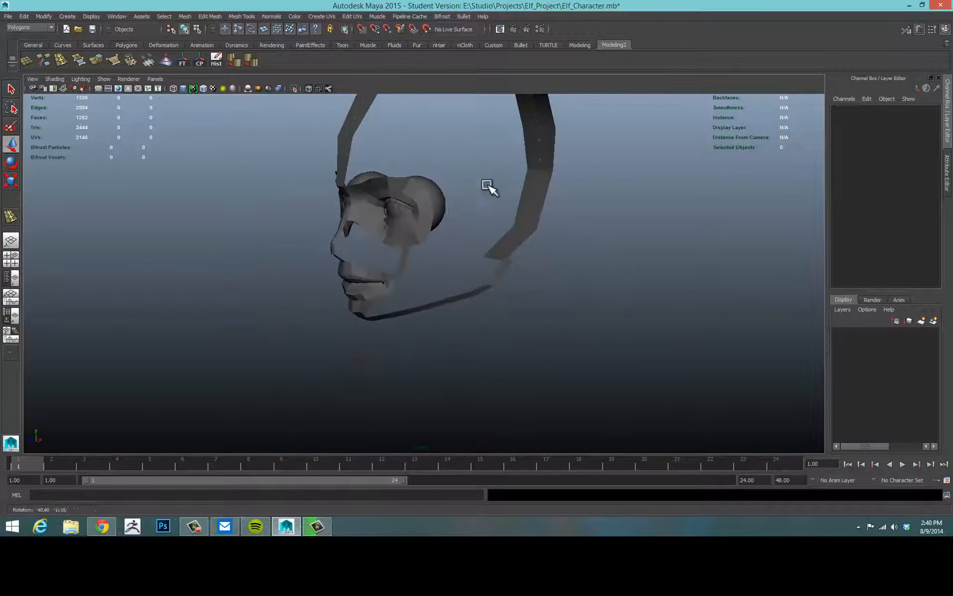
Step: Bridge the outer border edge of the eye mask to the side edge of the central strip at the back of the head
click(431, 216)
alt+drag(553, 228, 446, 214)
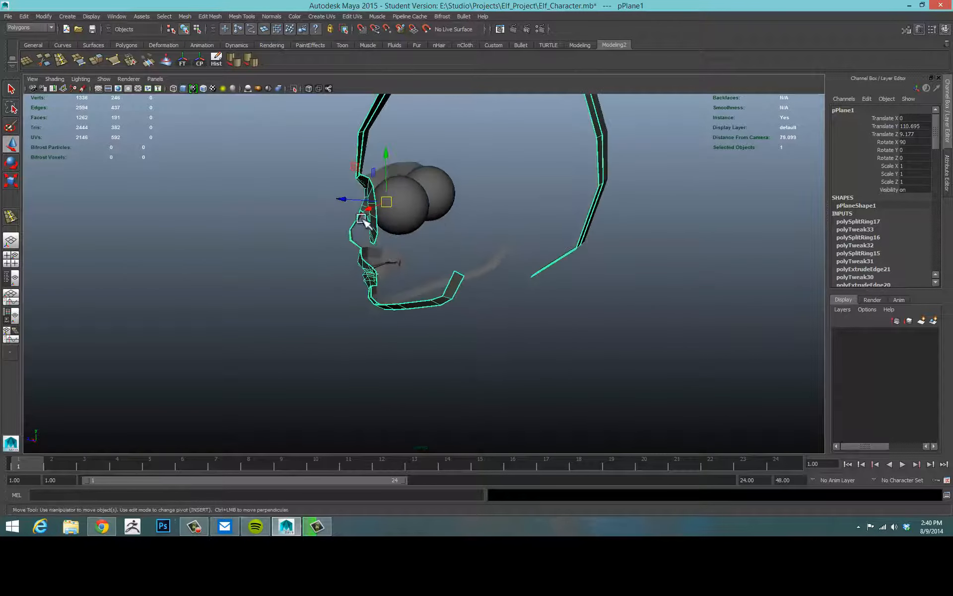
alt+drag(512, 198, 445, 204)
alt+right_drag(445, 204, 479, 196)
alt+drag(481, 197, 506, 208)
click(413, 186)
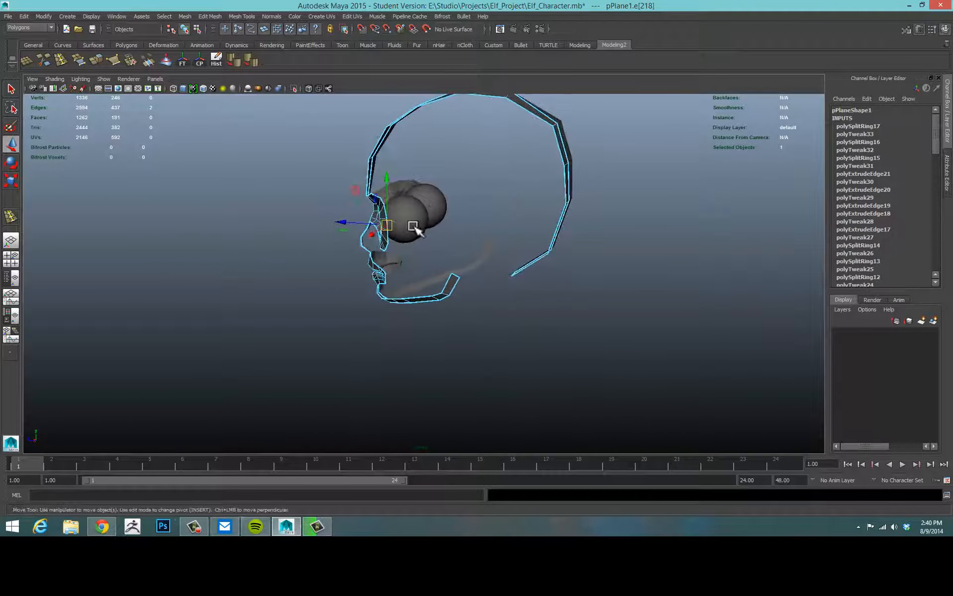
shift+click(565, 182)
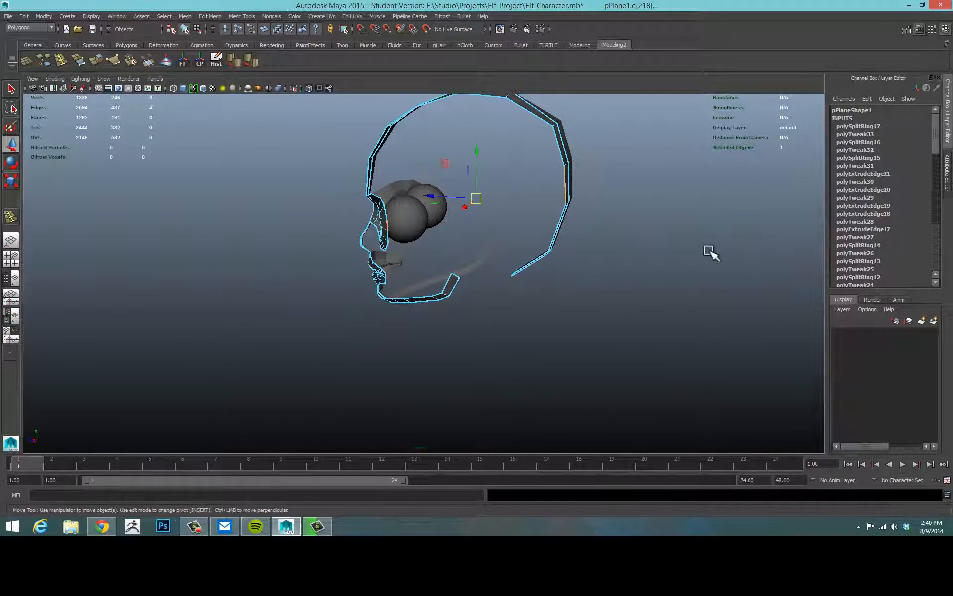
alt+drag(708, 253, 687, 250)
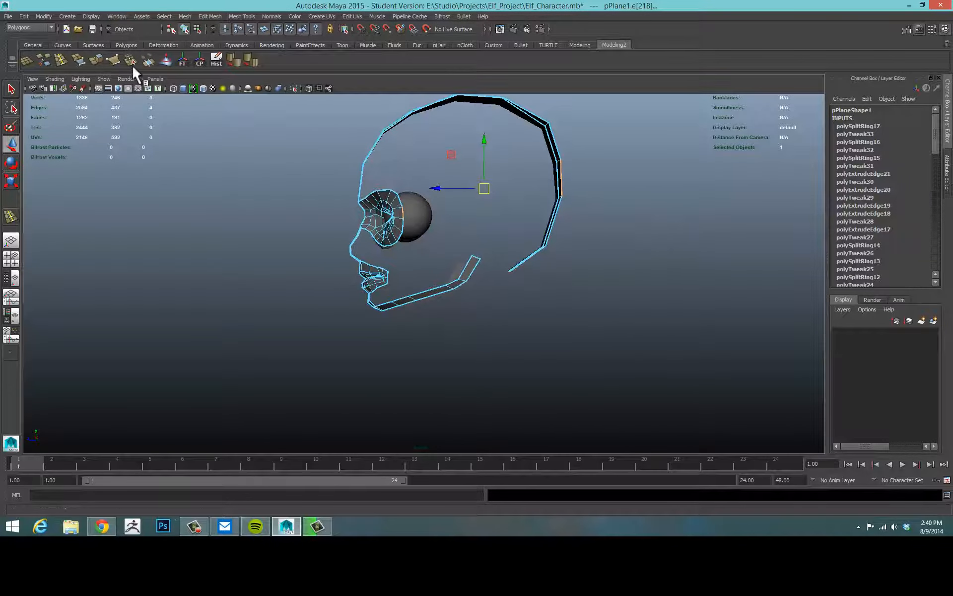
click(145, 57)
alt+drag(619, 245, 570, 200)
click(486, 195)
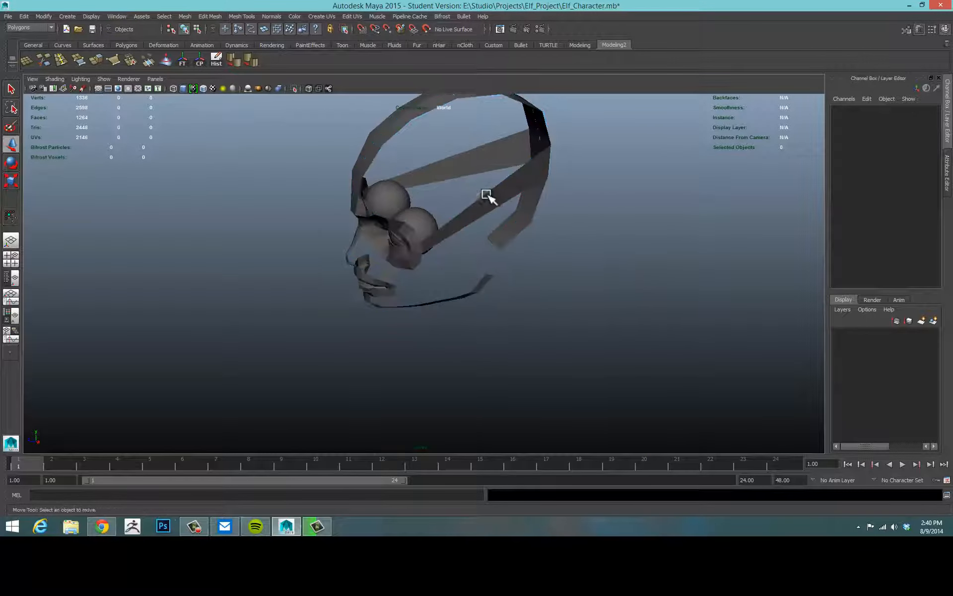
Step: Insert an edge loop across the middle of the new side strip and pull it outward from the head
click(61, 60)
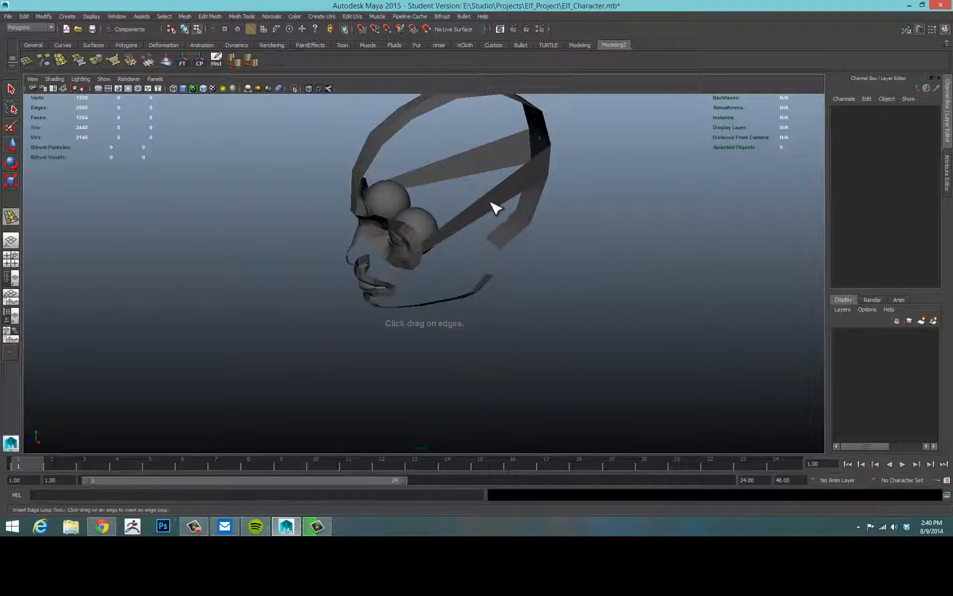
click(489, 204)
click(489, 200)
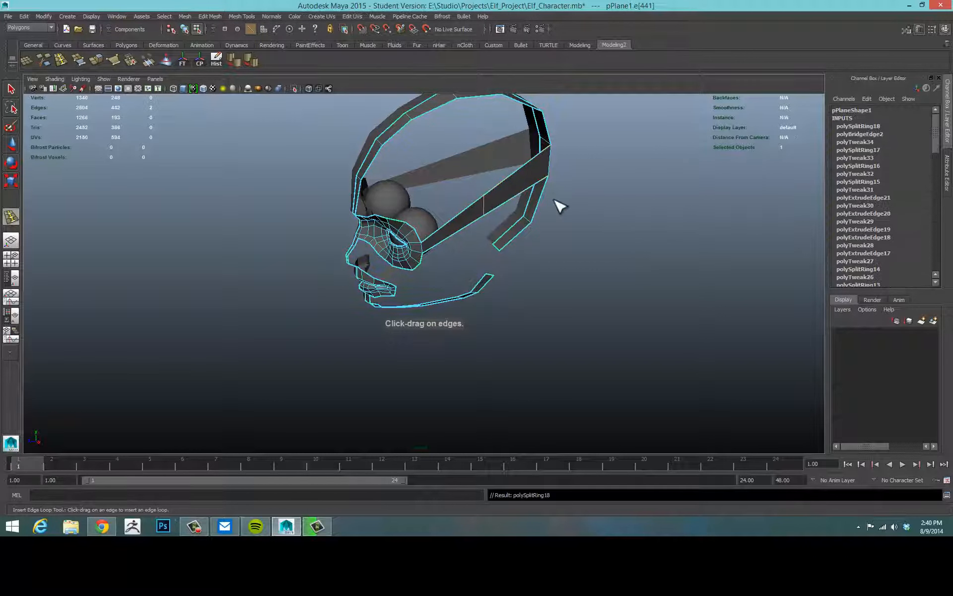
alt+drag(557, 206, 606, 229)
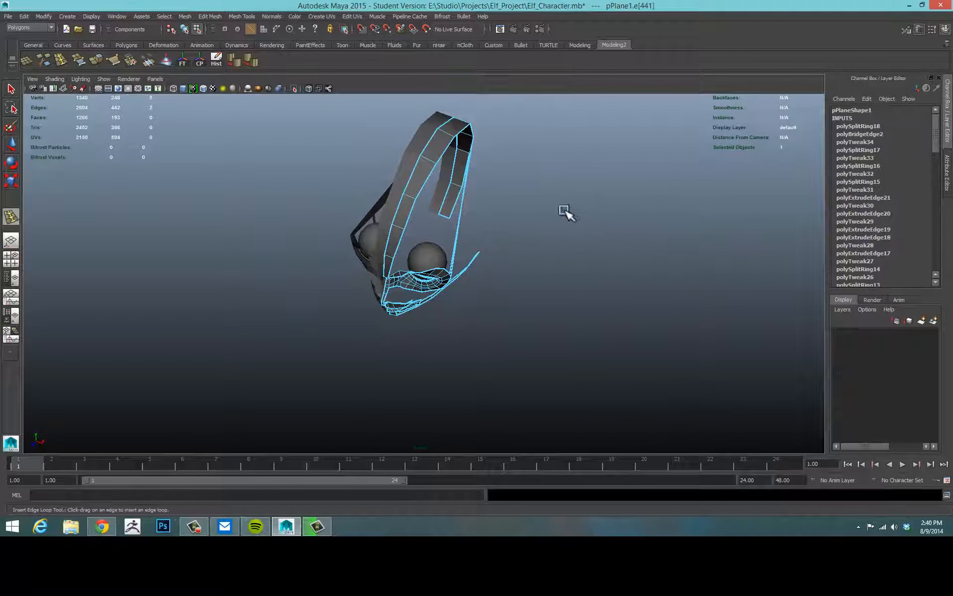
key(w)
middle_drag(510, 230, 542, 241)
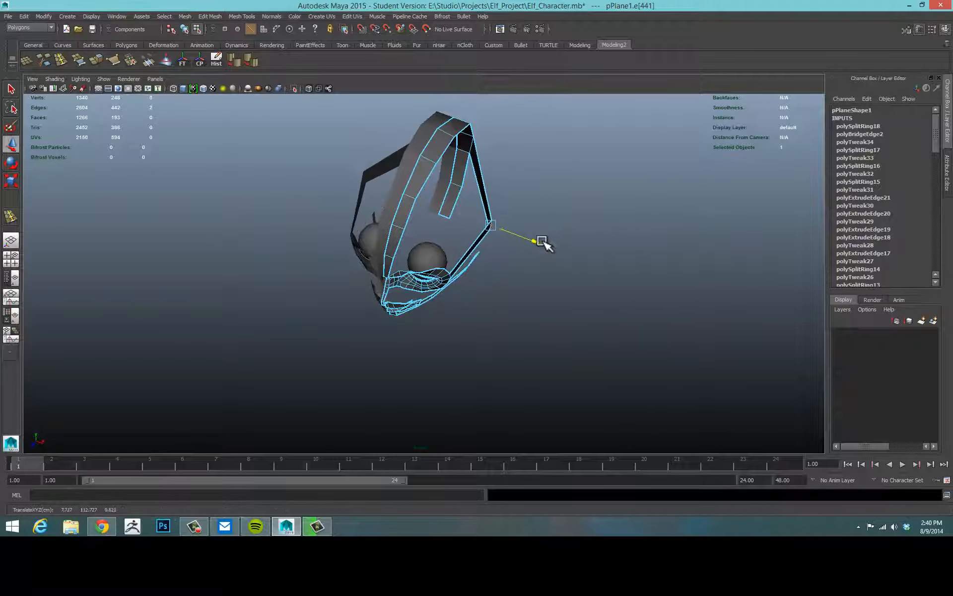
Step: Fit the side strip's middle edge and its lower vertex to the reference head contour in the front view
key(space)
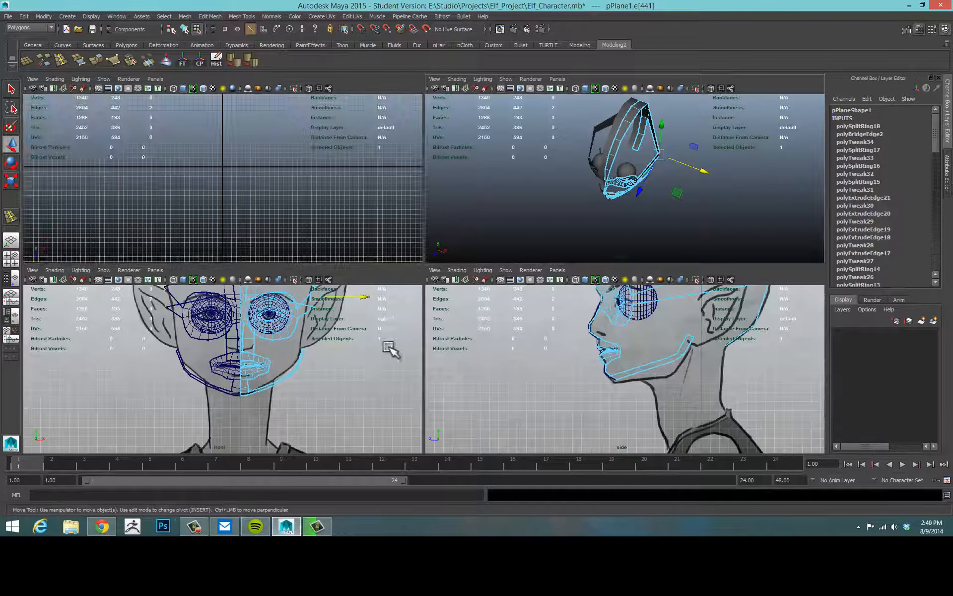
key(space)
alt+drag(587, 255, 545, 361)
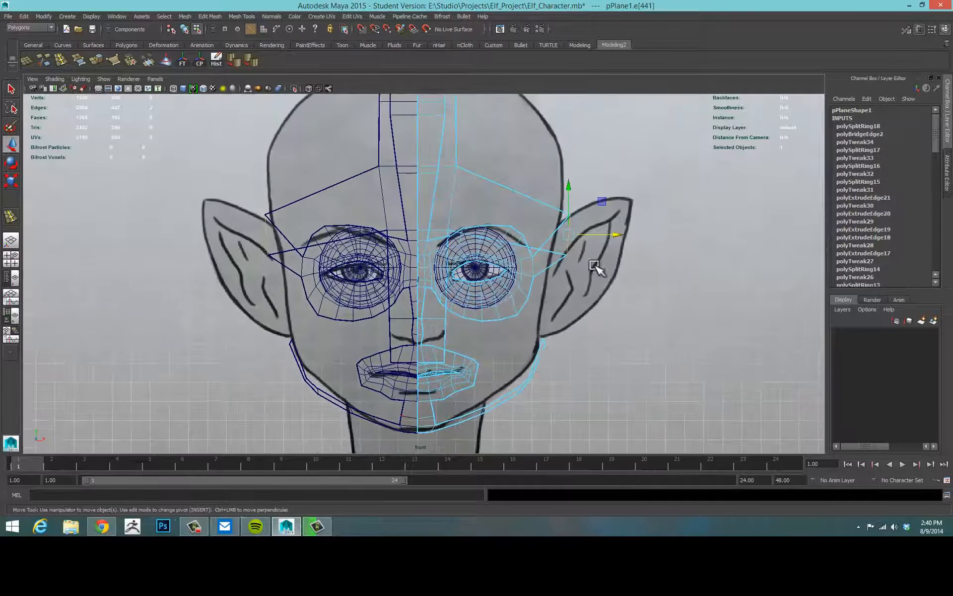
drag(615, 237, 608, 238)
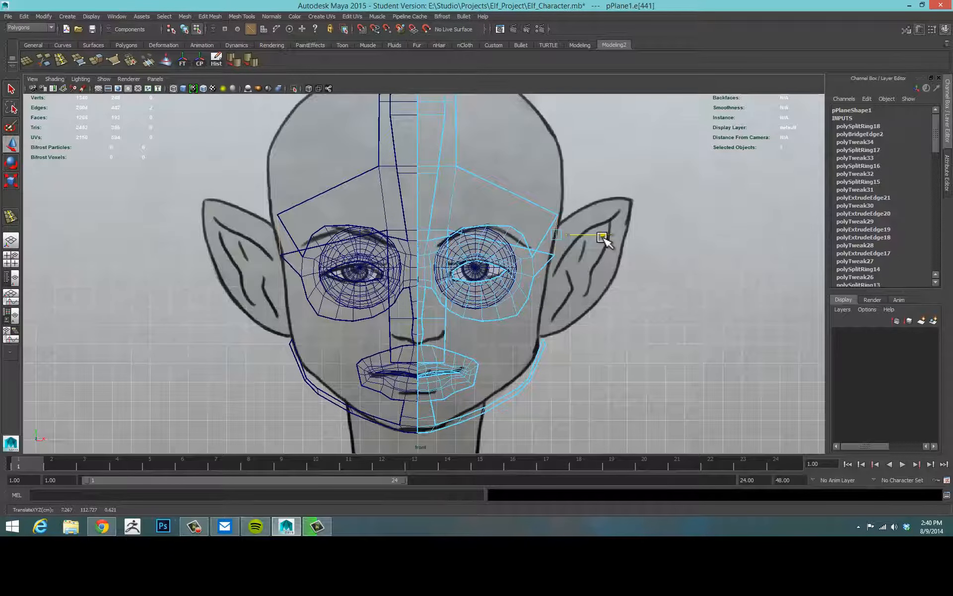
right_drag(557, 256, 538, 251)
click(552, 255)
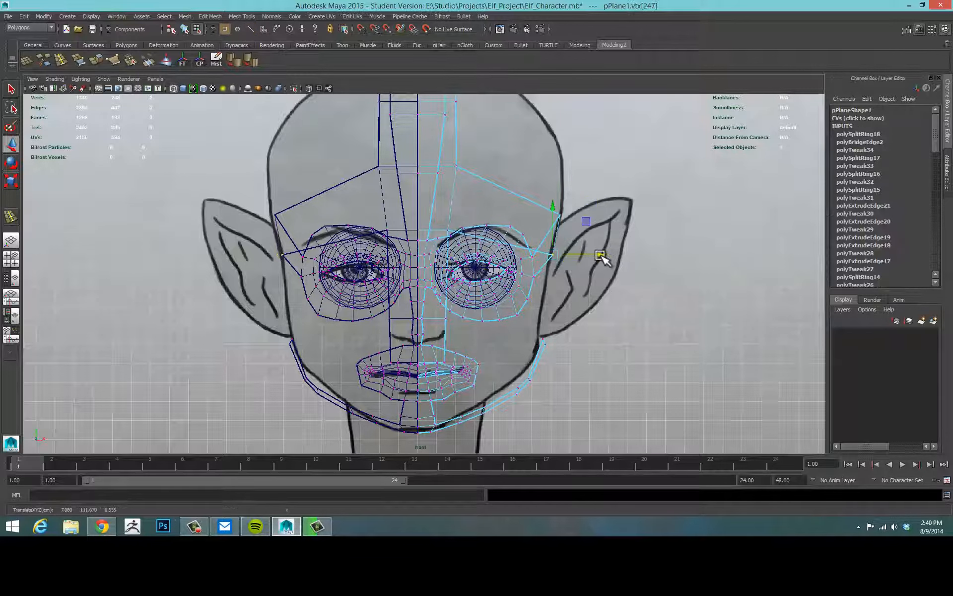
click(680, 238)
Step: Insert an edge loop in the front half of the side strip and move it outward in the perspective view
key(space)
key(space)
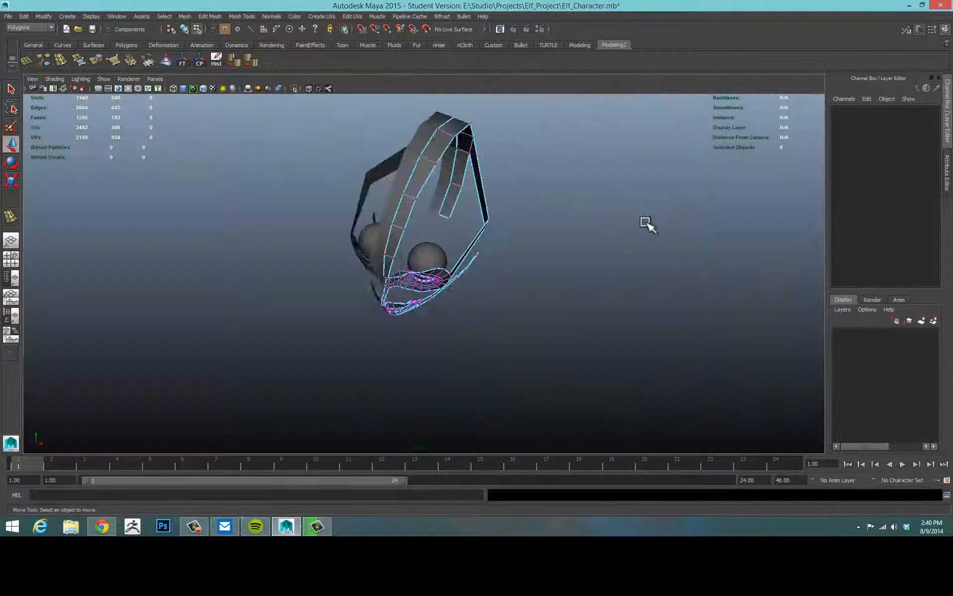
alt+drag(645, 223, 516, 231)
alt+right_drag(551, 233, 591, 229)
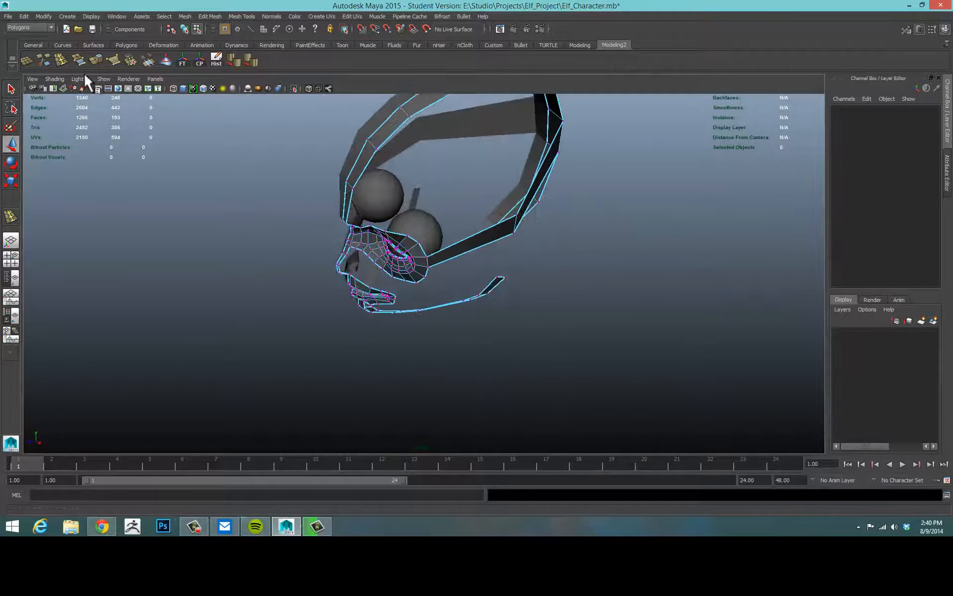
key(g)
drag(478, 234, 471, 235)
key(w)
Step: Insert an edge loop in the rear half of the side strip and move it outward and backward to round the skull
alt+drag(496, 278, 516, 288)
key(g)
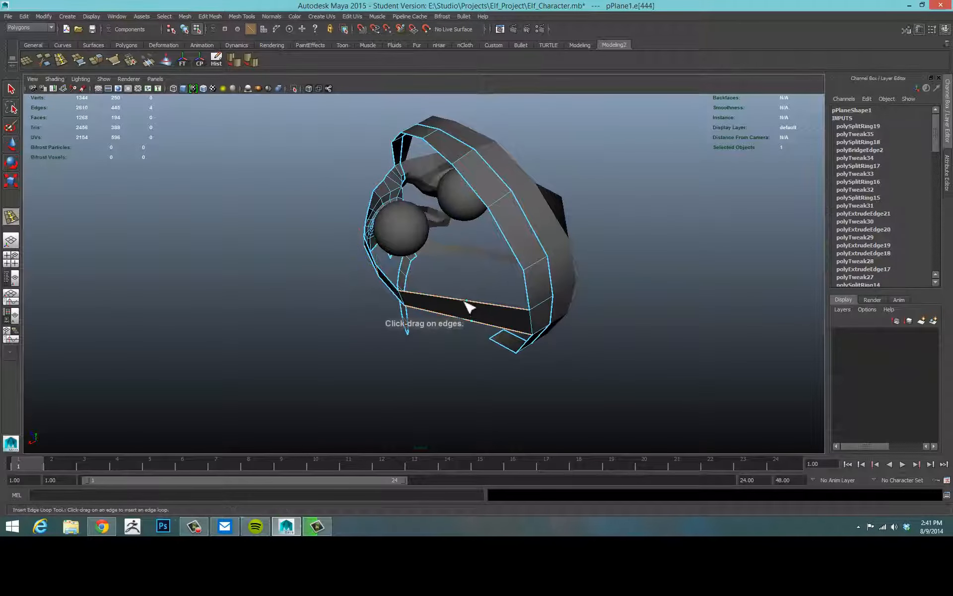
alt+drag(516, 346, 580, 347)
key(w)
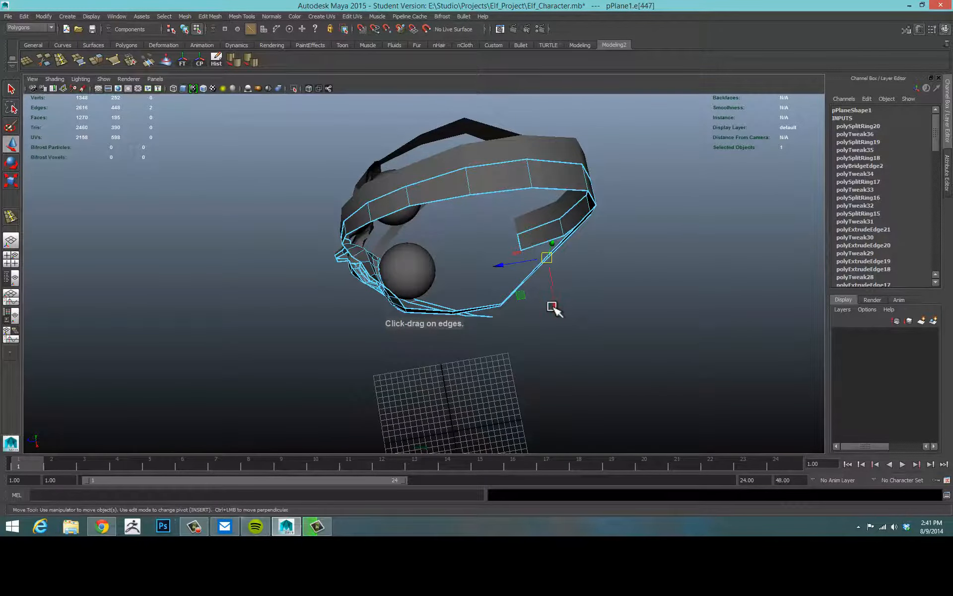
drag(551, 308, 560, 327)
drag(504, 284, 520, 282)
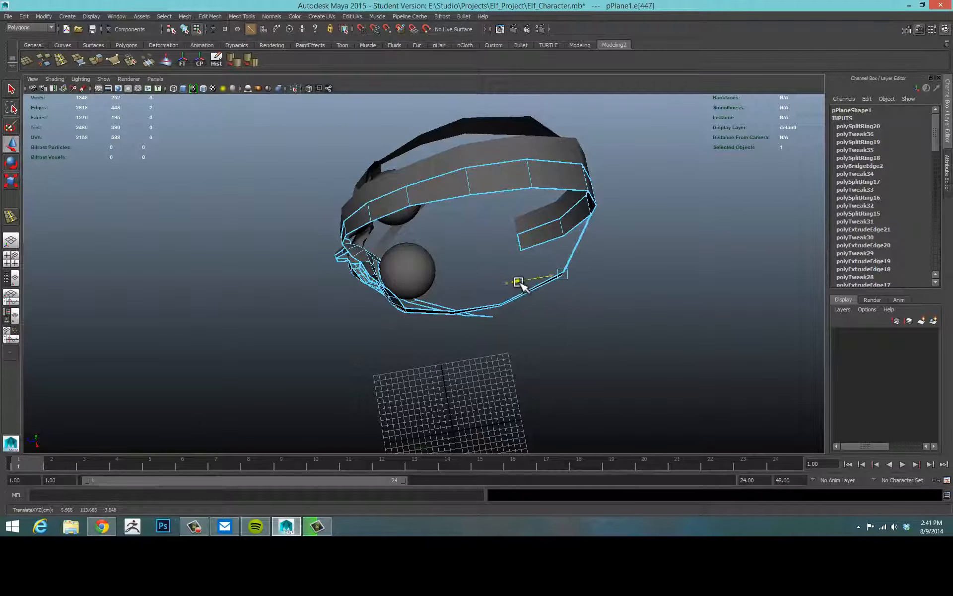
Step: Insert another edge loop in the rearmost segment of the side strip and adjust its position to smooth the back curve
drag(579, 313, 610, 320)
shift+right_drag(611, 319, 595, 320)
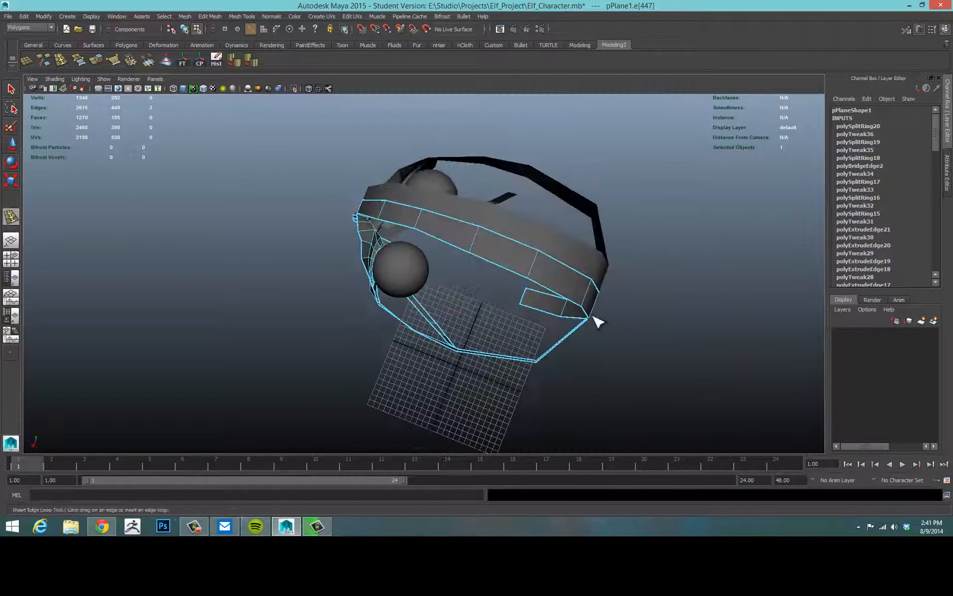
click(573, 345)
alt+drag(590, 327, 623, 313)
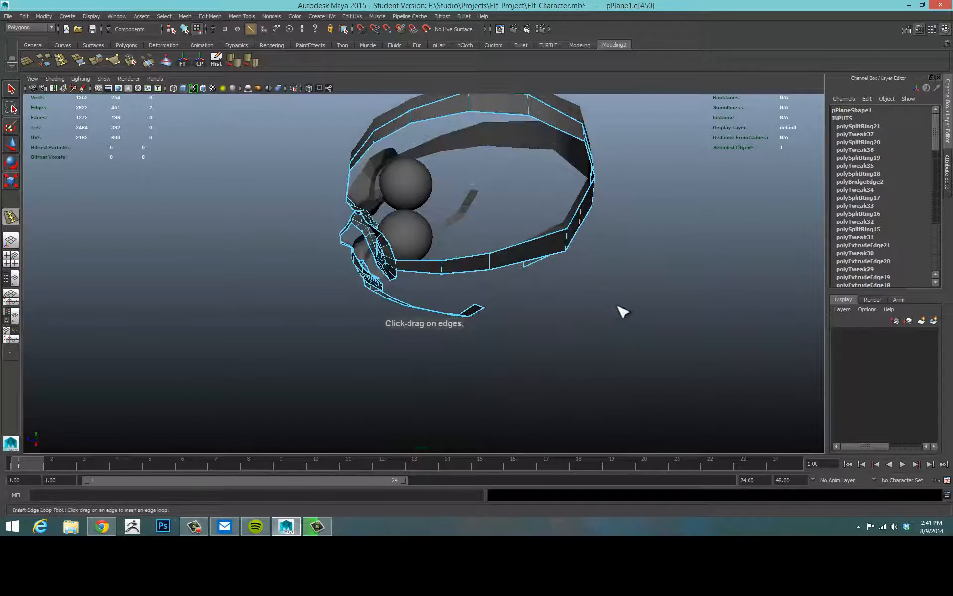
key(w)
drag(546, 213, 550, 216)
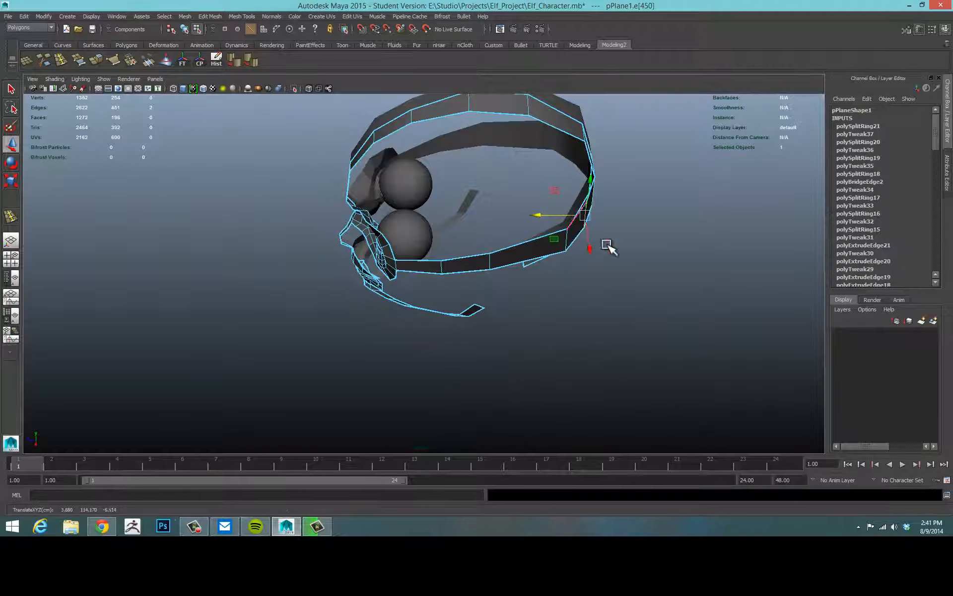
Step: Insert an edge loop just behind the side strip's middle edge and adjust it sideways to follow the head's curve
alt+drag(609, 246, 526, 244)
key(g)
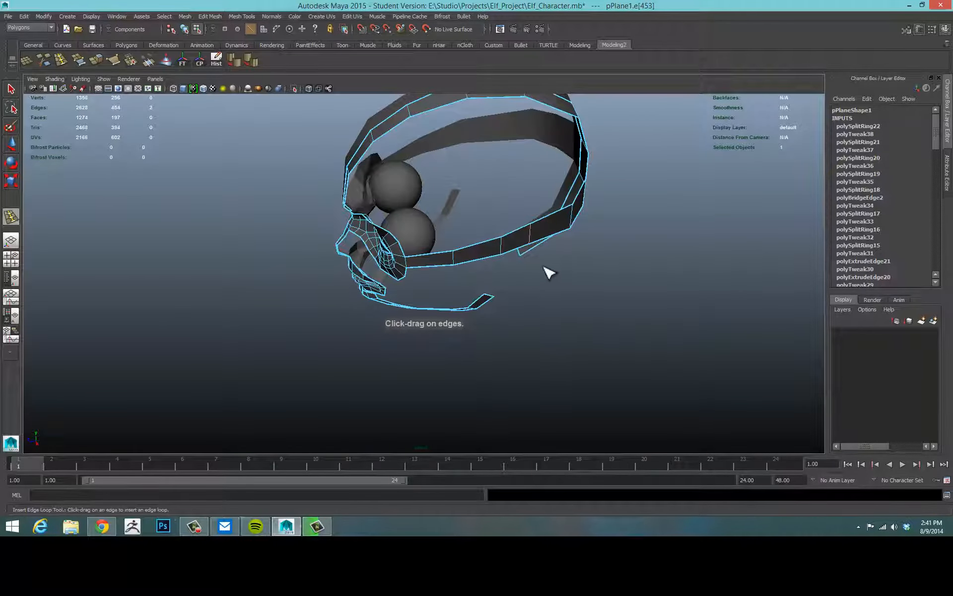
key(w)
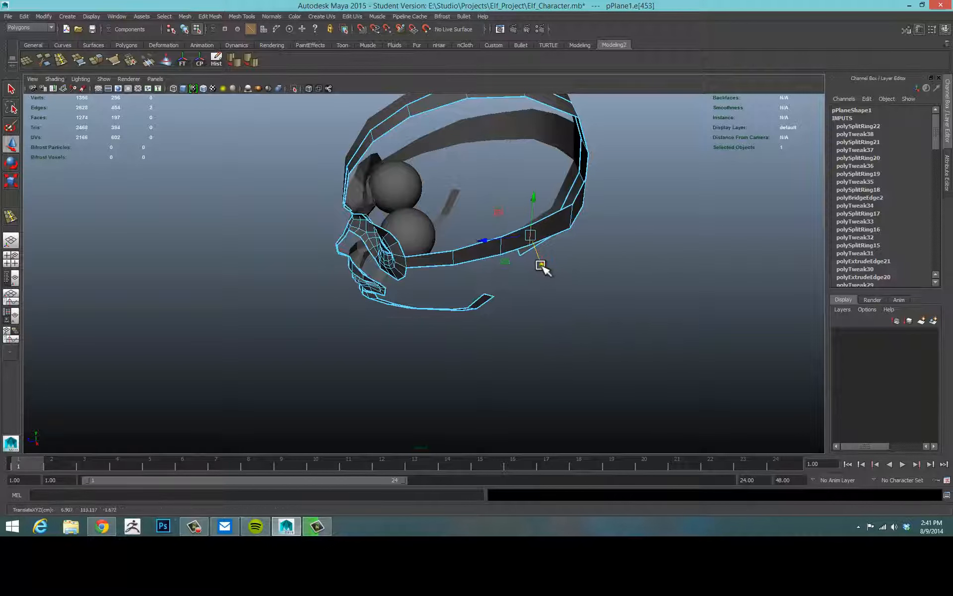
alt+drag(542, 265, 571, 256)
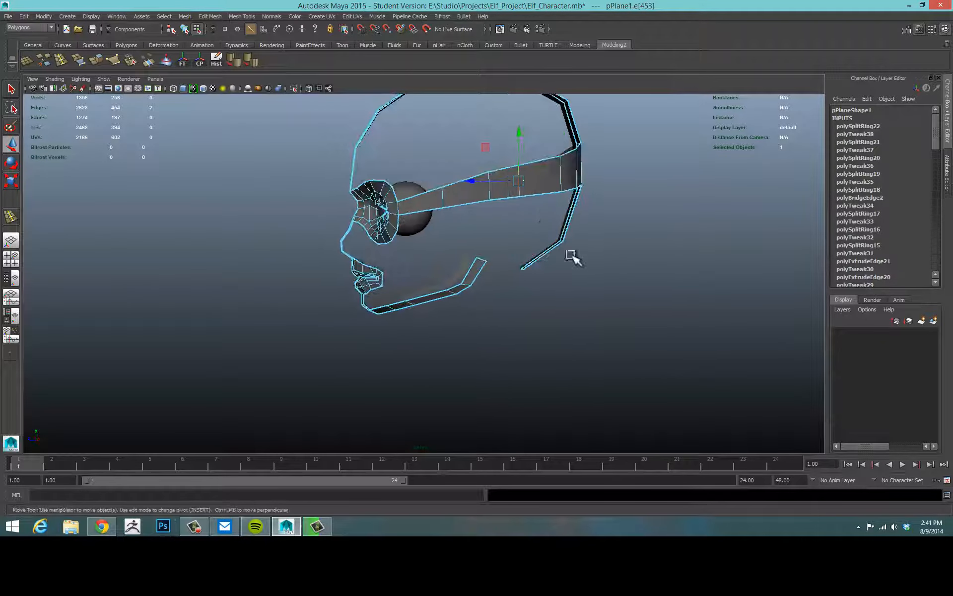
Step: Bridge the jaw strip's ear-end edge to the lower edge of the side strip segment above it
alt+drag(539, 222, 600, 310)
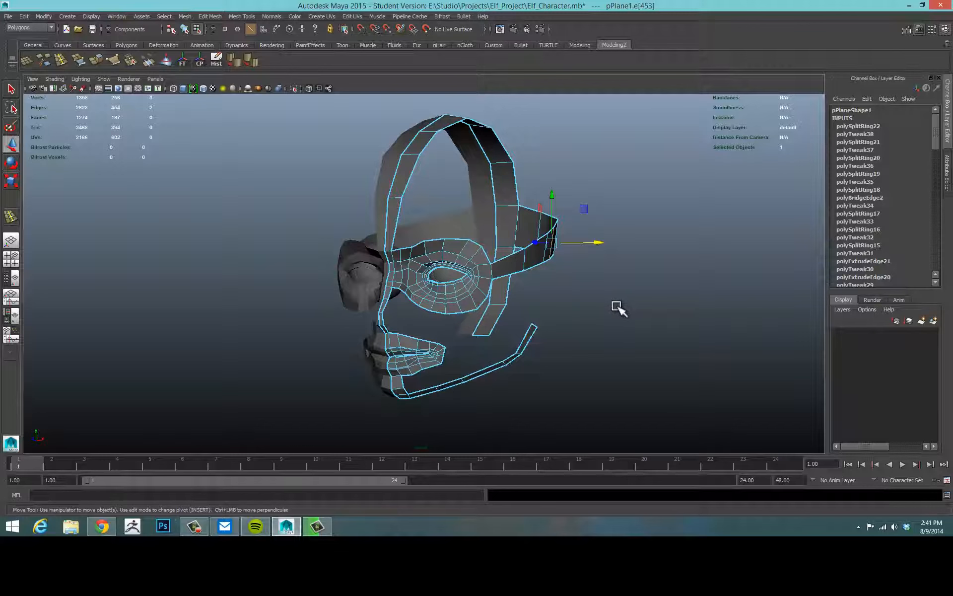
alt+drag(609, 312, 514, 342)
click(621, 315)
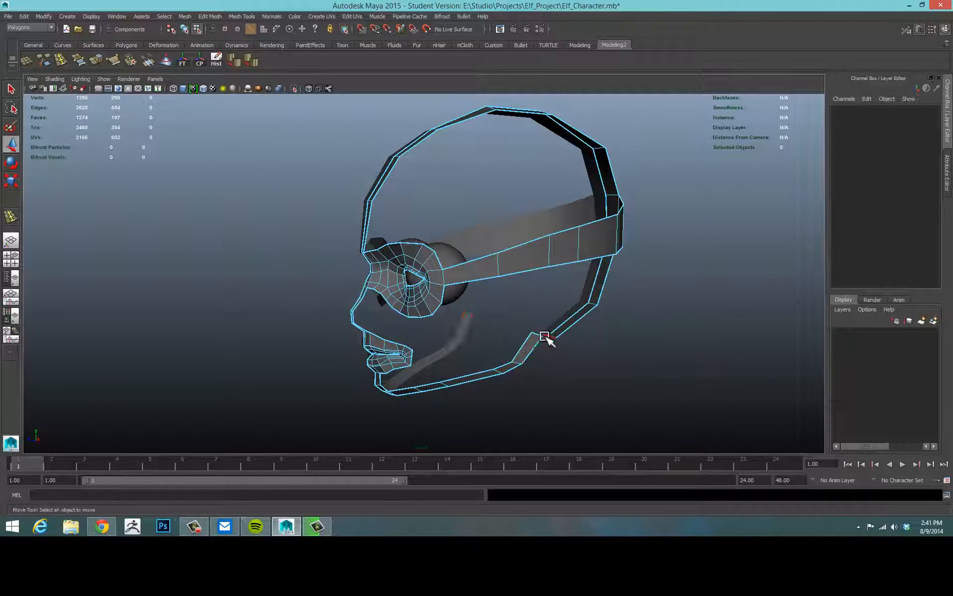
click(535, 335)
shift+click(521, 274)
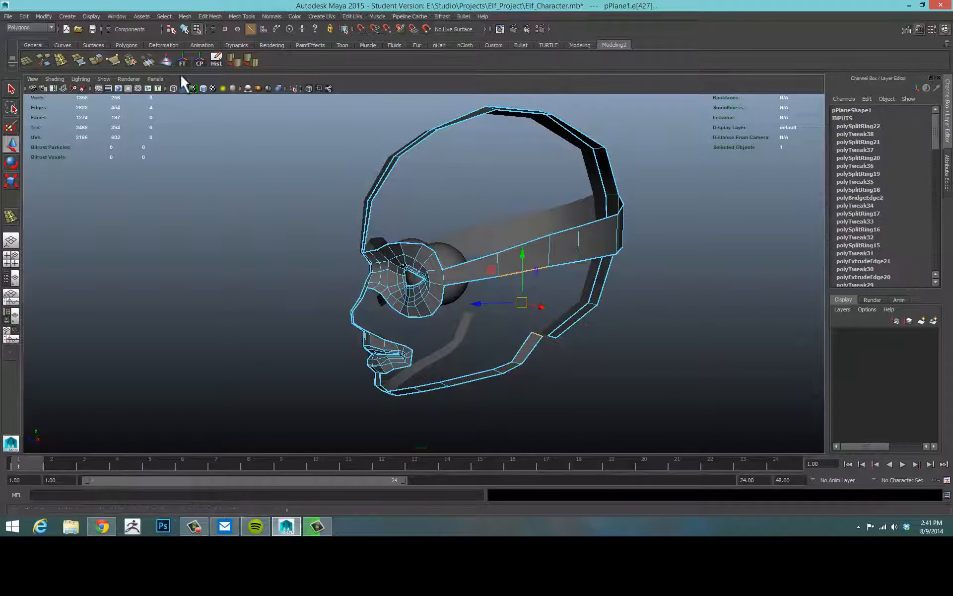
click(141, 63)
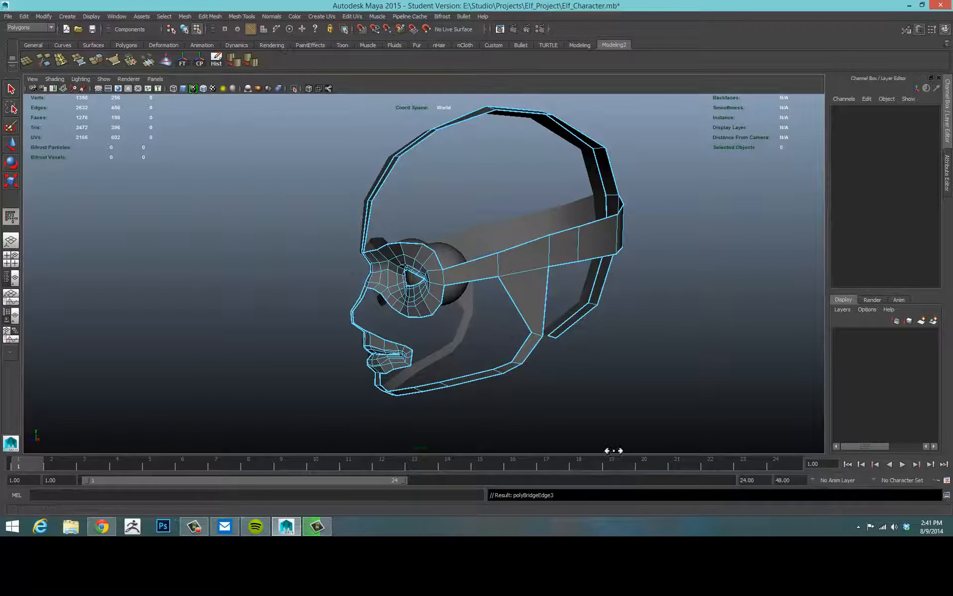
Step: Shift the side strip's upper and lower vertices at the front of the jaw bridge slightly toward the back of the head
alt+drag(610, 452, 451, 369)
alt+right_drag(451, 369, 576, 316)
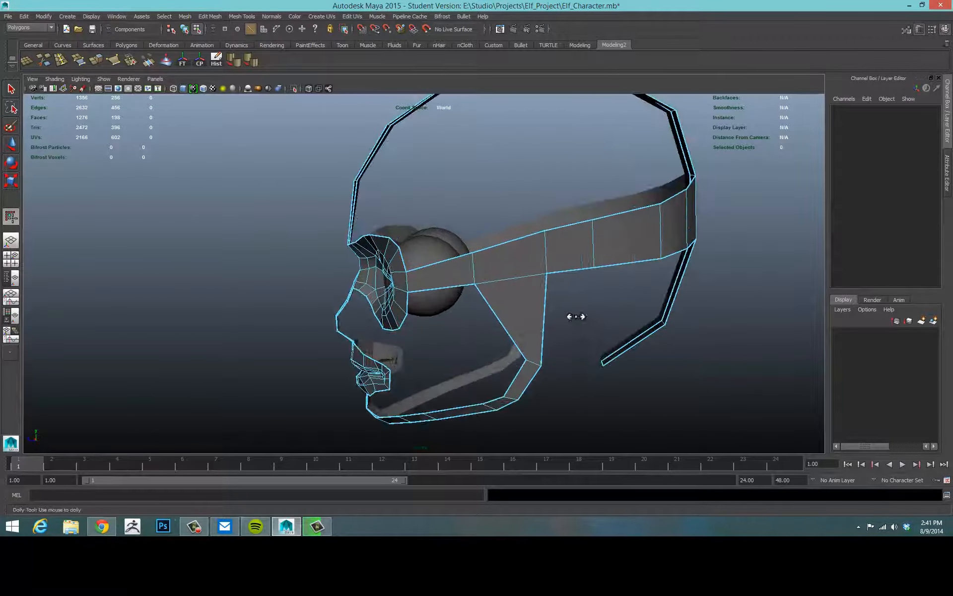
right_drag(482, 272, 457, 309)
click(485, 276)
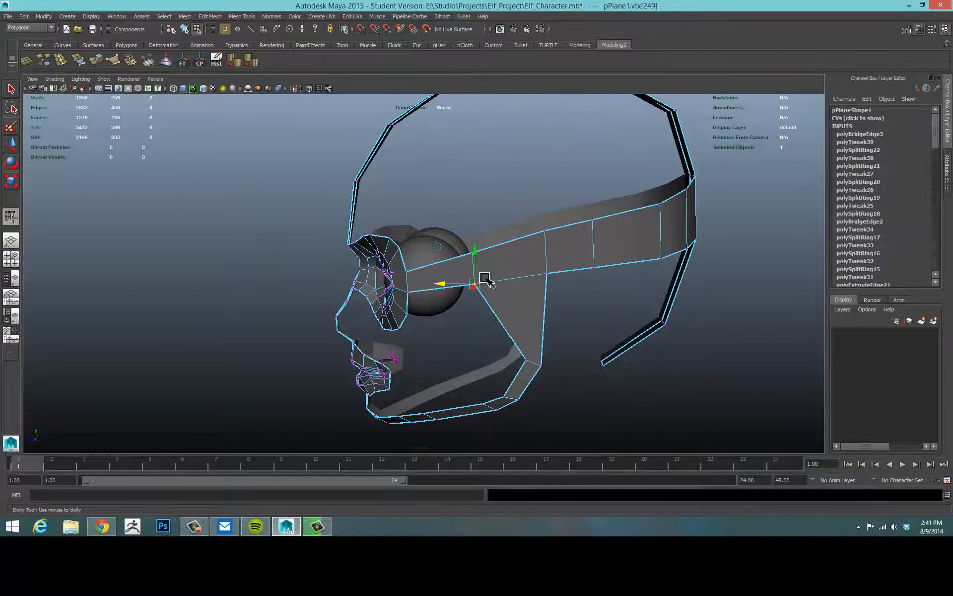
mouse_move(485, 276)
alt+mouse_down()
mouse_move(500, 308)
mouse_move(488, 294)
alt+mouse_up()
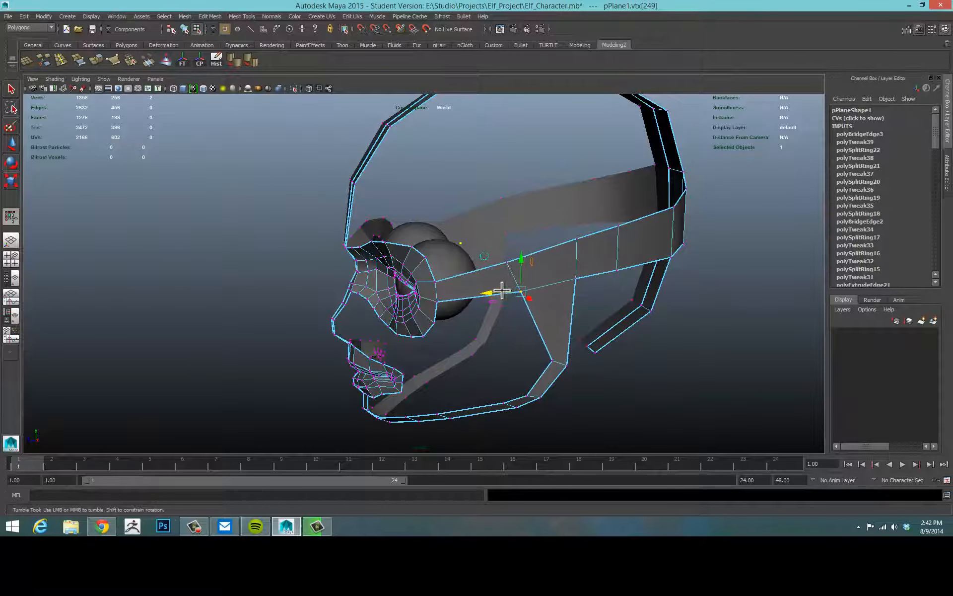
shift+click(506, 262)
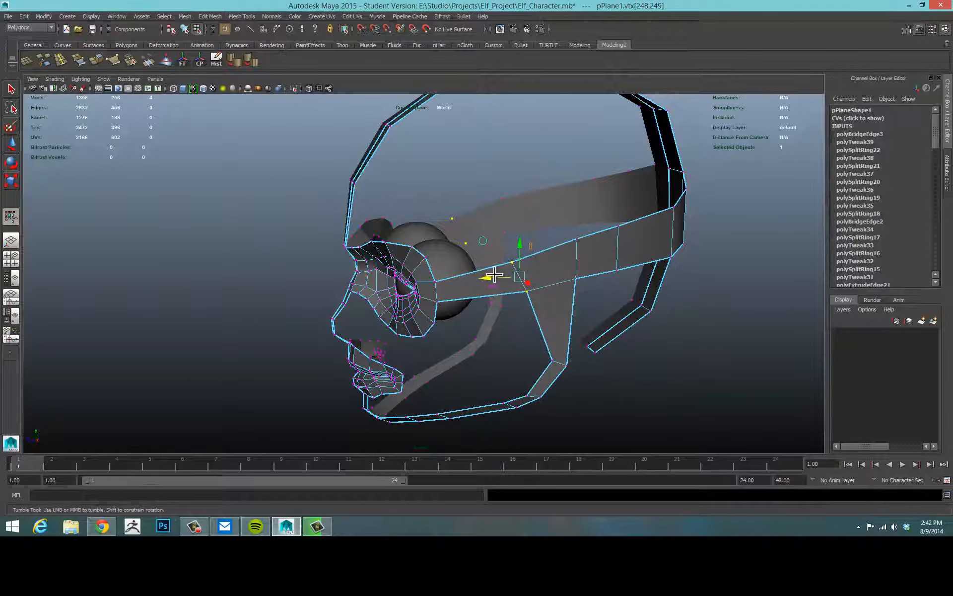
click(643, 317)
alt+drag(644, 340, 554, 388)
alt+drag(515, 352, 525, 359)
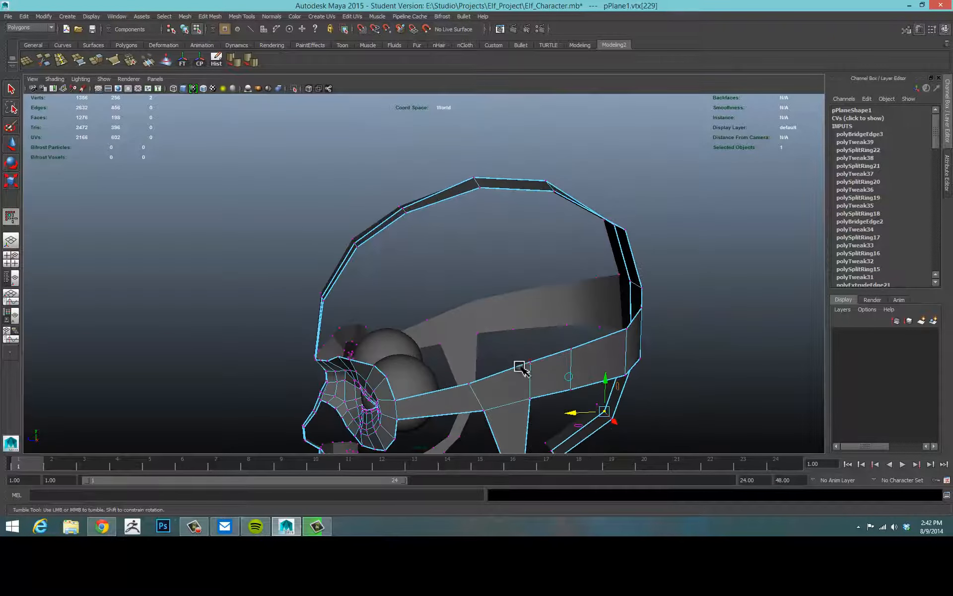
Step: Bridge the side strip's upper edge above the jaw bridge to the matching edge of the skull strip
right_drag(521, 314, 521, 287)
click(503, 370)
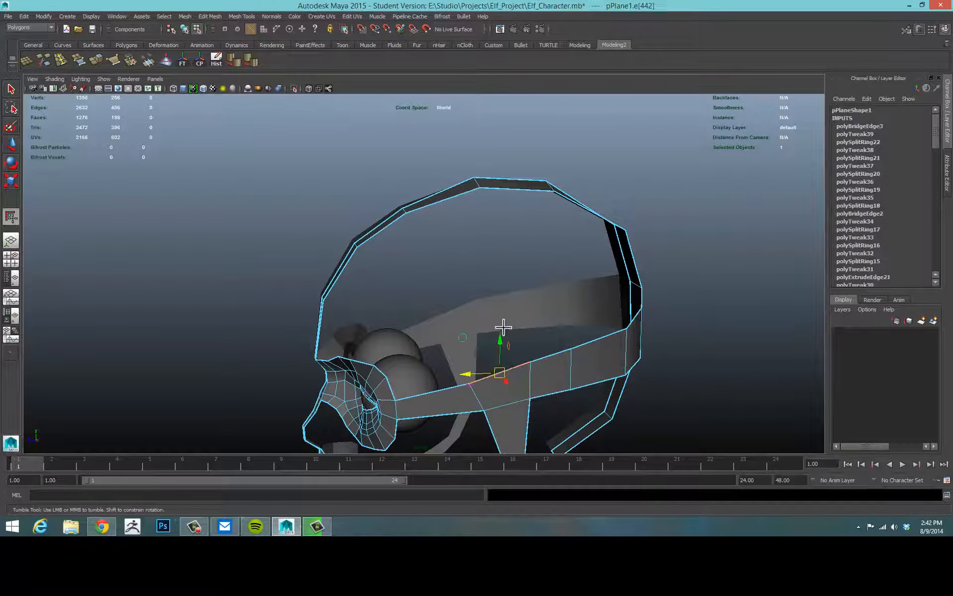
alt+drag(503, 327, 491, 296)
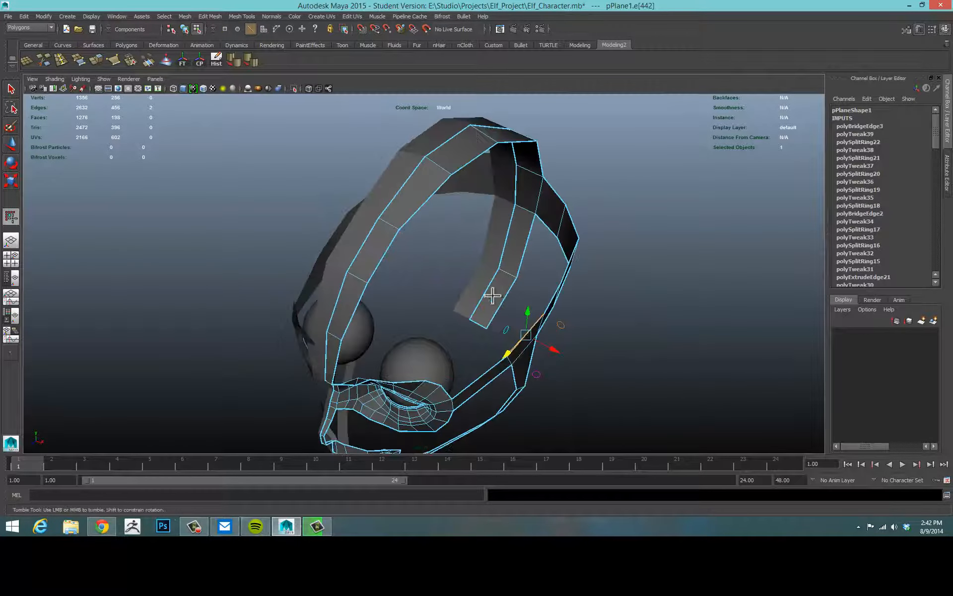
shift+click(436, 194)
alt+drag(437, 193, 772, 270)
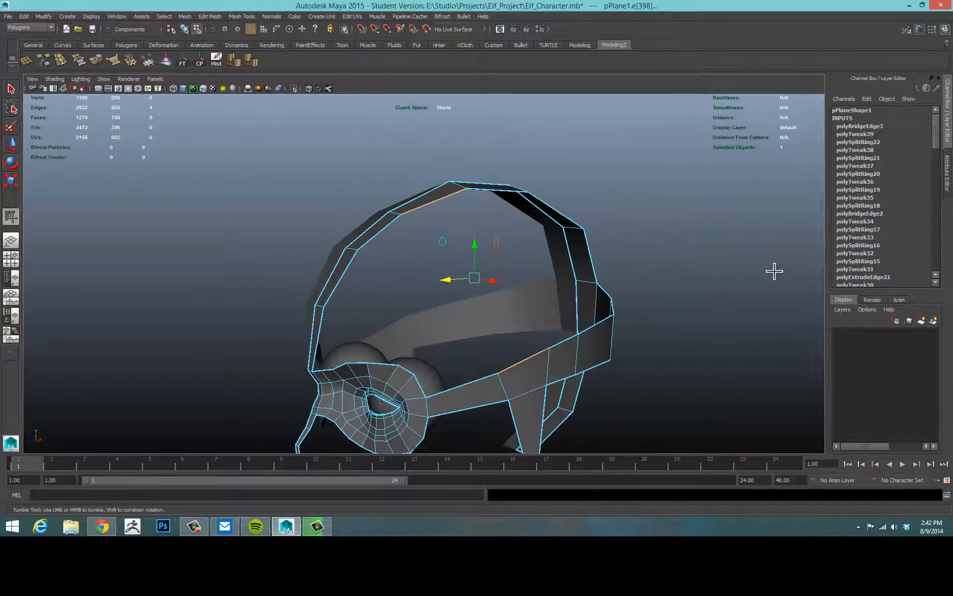
alt+right_drag(772, 270, 750, 297)
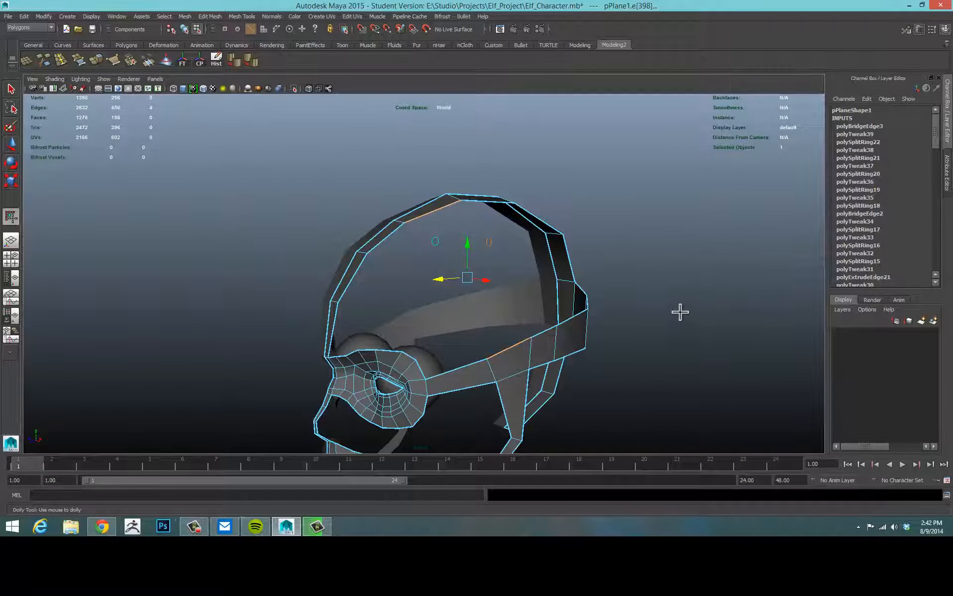
alt+drag(638, 328, 609, 241)
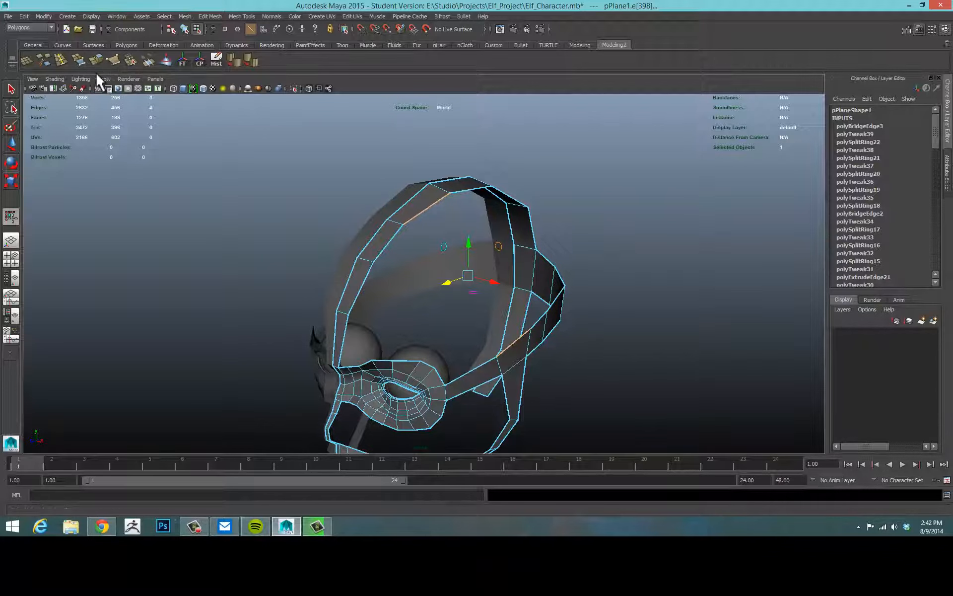
click(146, 65)
click(776, 387)
Step: Bridge the next side strip segment toward the back of the head to the skull strip edge above it
alt+drag(777, 387, 595, 358)
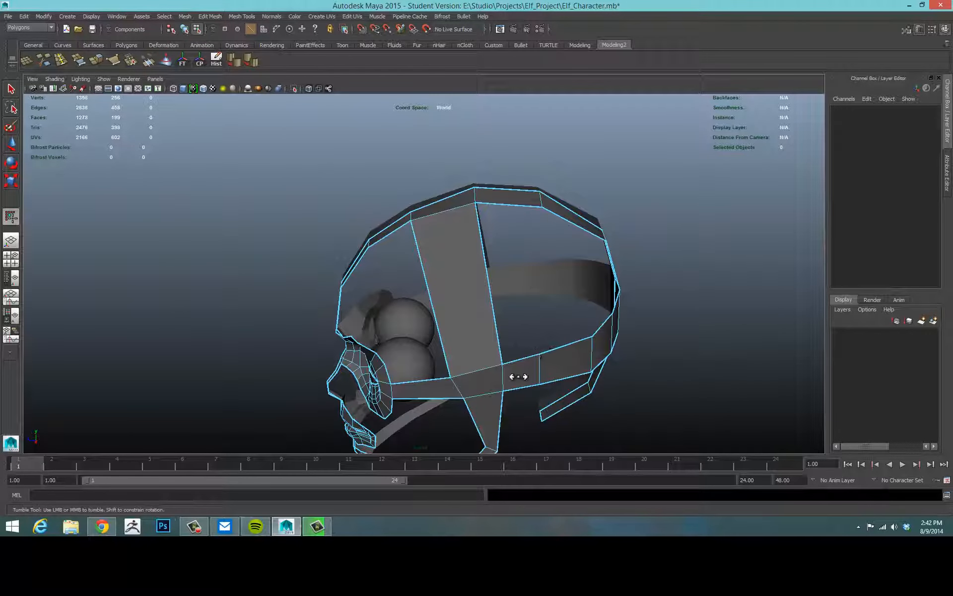
click(526, 357)
shift+click(517, 204)
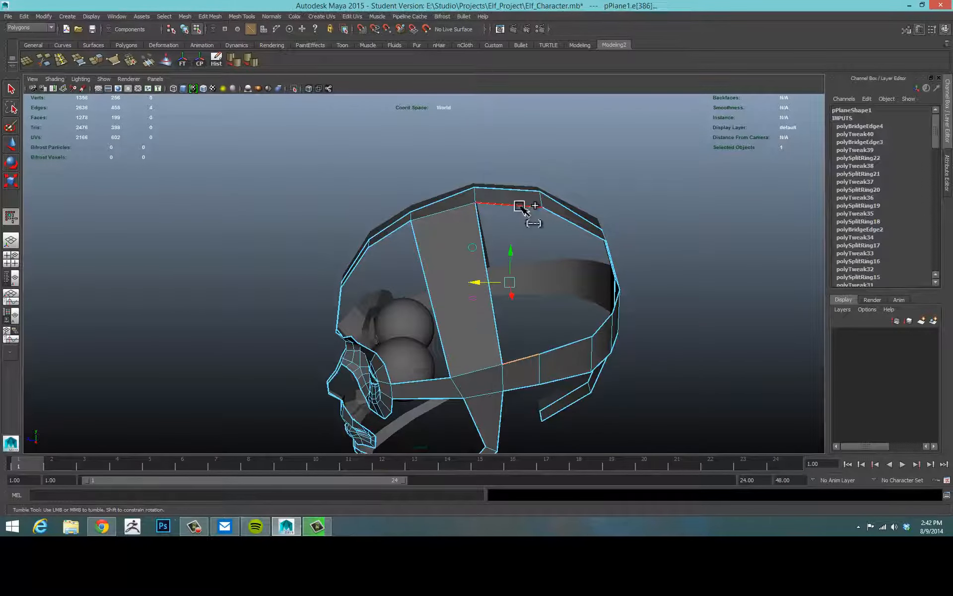
key(g)
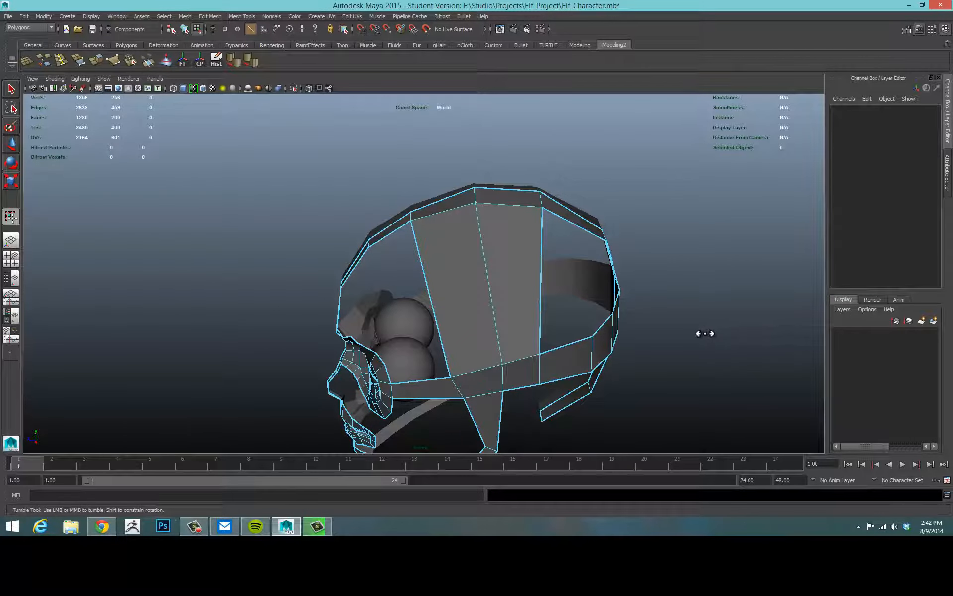
Step: Insert an edge loop across both side bridges and move it out to the head outline in the front view, fine-tuning its vertex
alt+drag(705, 333, 794, 318)
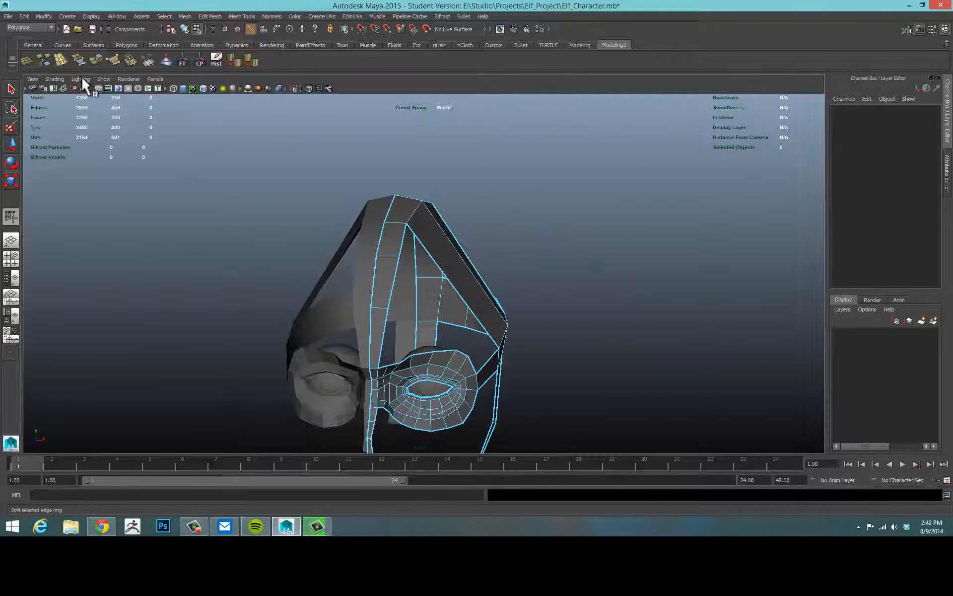
click(62, 60)
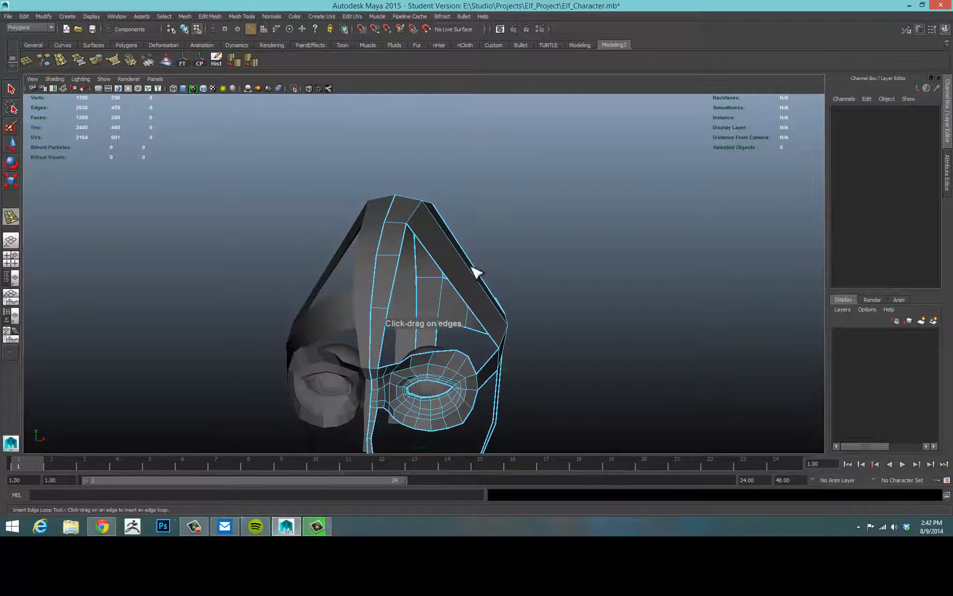
drag(475, 272, 467, 256)
key(w)
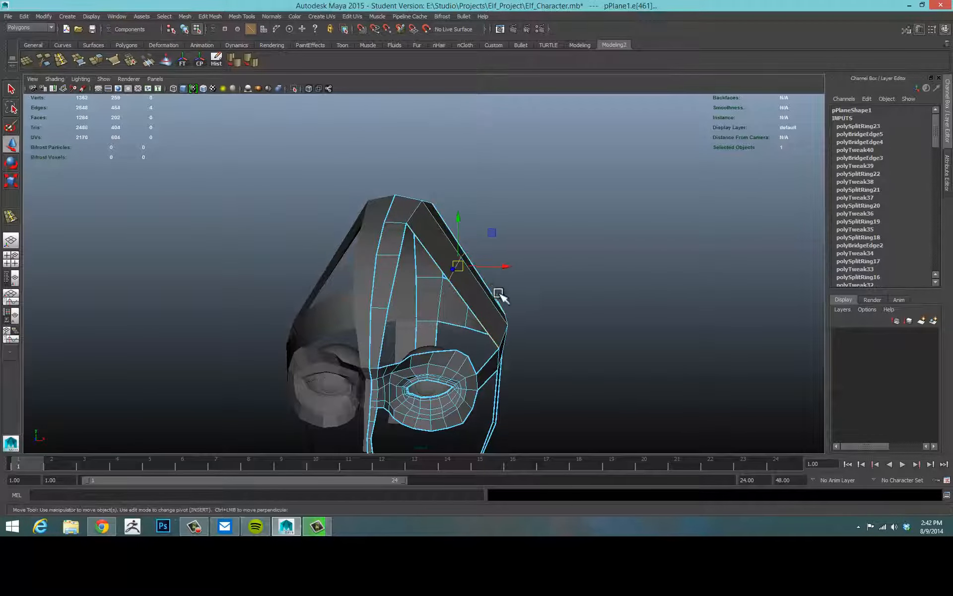
key(space)
key(space)
alt+middle_drag(425, 268, 393, 358)
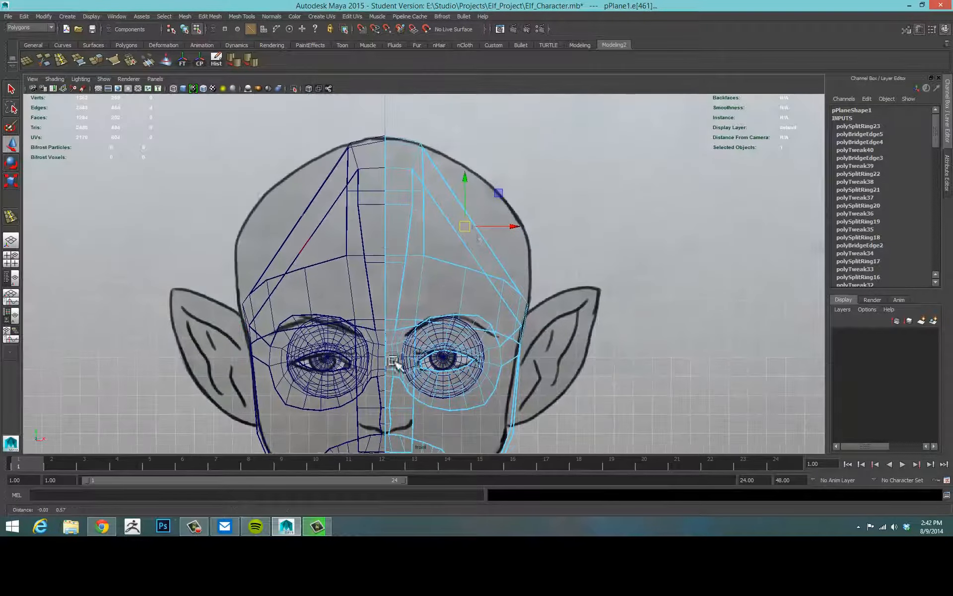
drag(463, 229, 517, 228)
right_drag(513, 243, 472, 243)
click(518, 230)
drag(521, 231, 521, 228)
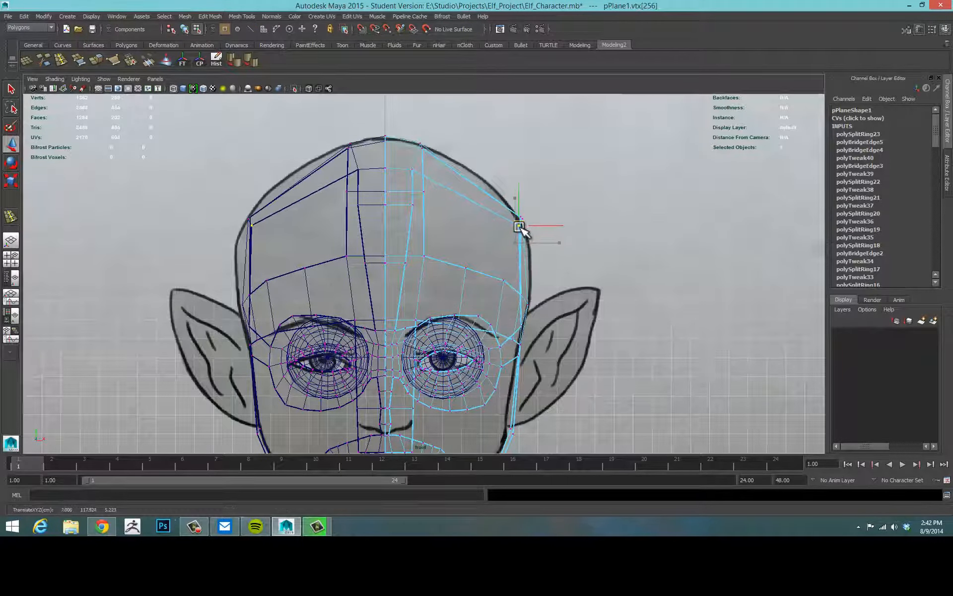
Step: Insert an edge loop in the upper section of the side bridges and move it onto the reference head outline
shift+right_drag(520, 234, 493, 213)
click(479, 193)
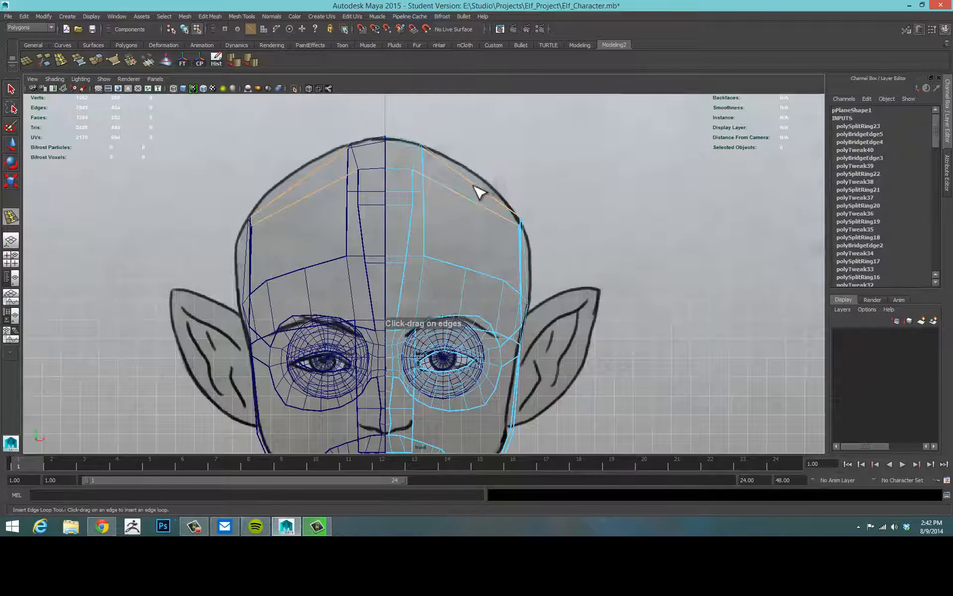
key(F9)
key(w)
click(472, 186)
drag(473, 186, 478, 174)
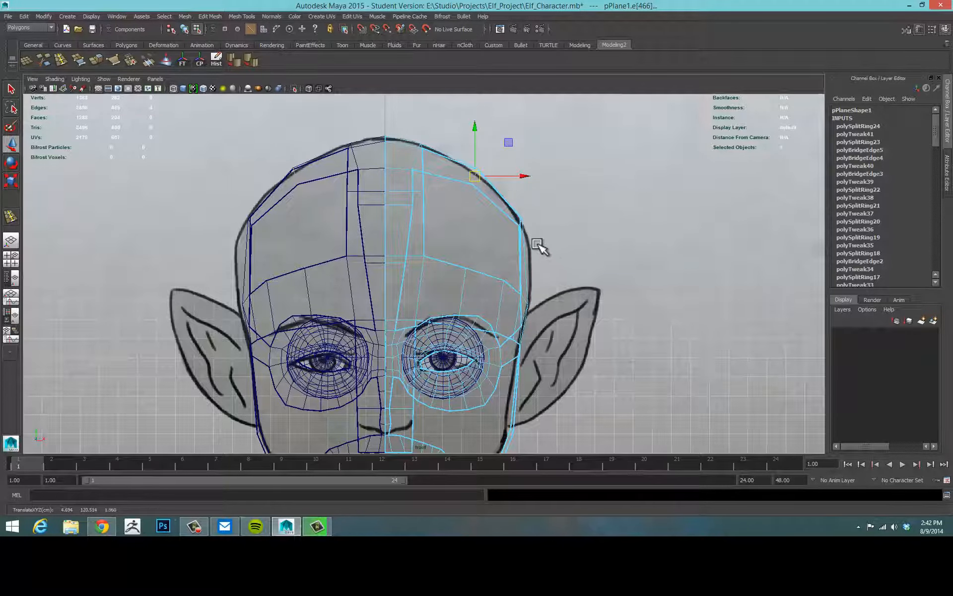
Step: Insert an edge loop in the lower section of the side bridges and shift it outward to the reference outline
key(y)
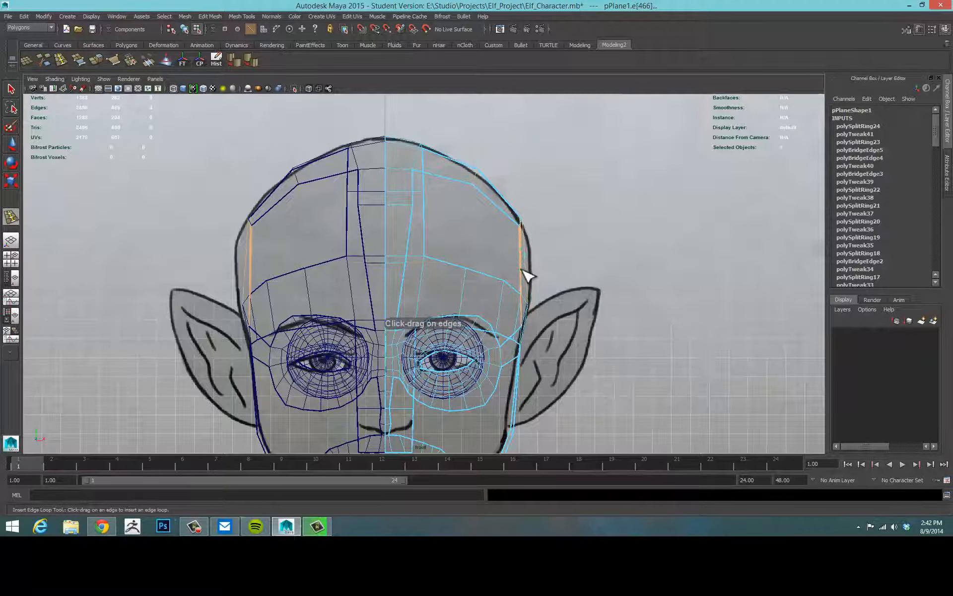
click(521, 270)
key(w)
drag(525, 261, 531, 260)
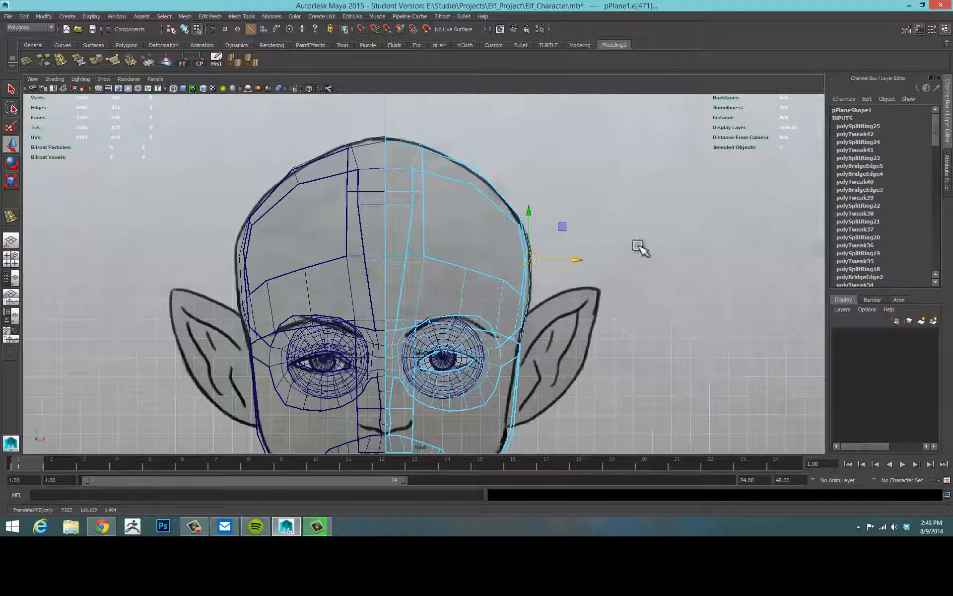
click(679, 243)
Step: Preview the head smoothed in the perspective view and examine its overall shape from the side and front
key(space)
alt+drag(642, 191, 609, 275)
key(space)
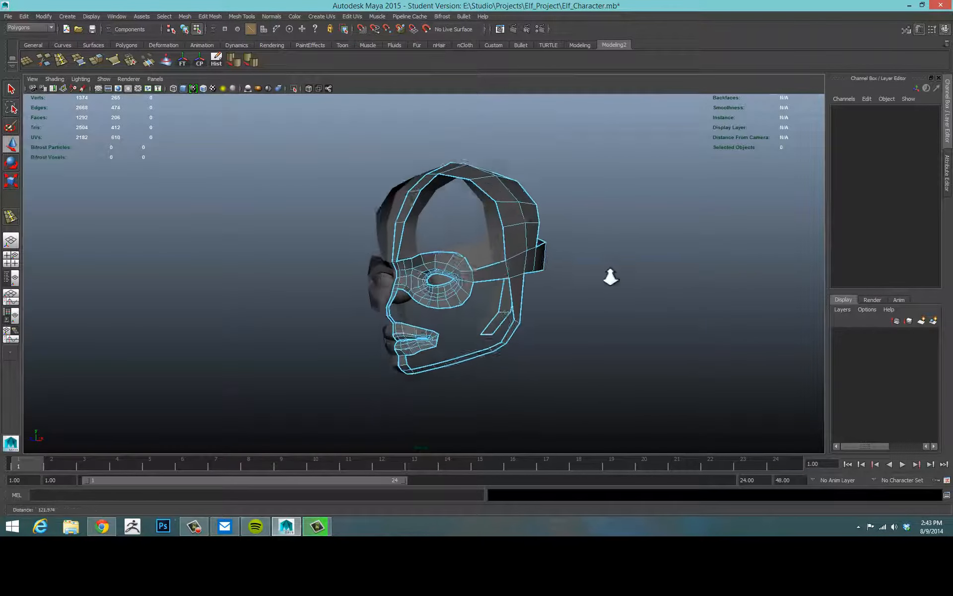
scroll(608, 281, up, 5)
key(3)
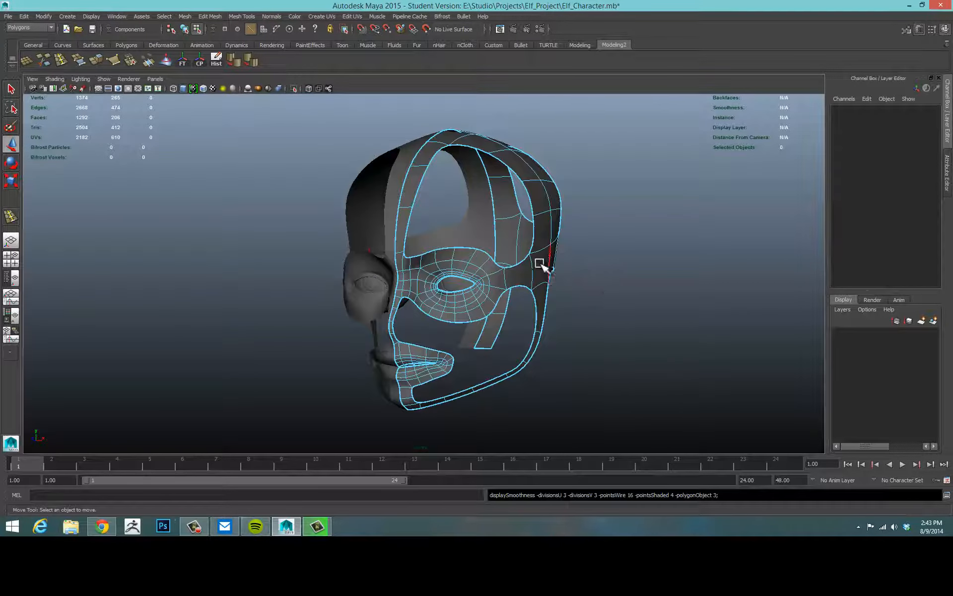
right_drag(541, 265, 614, 250)
alt+drag(670, 249, 553, 268)
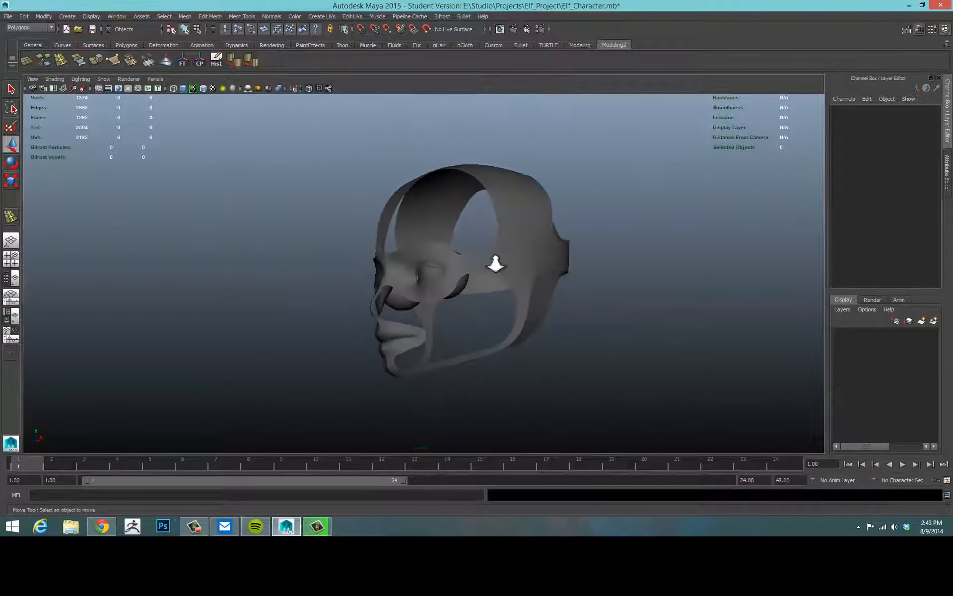
alt+drag(495, 264, 414, 274)
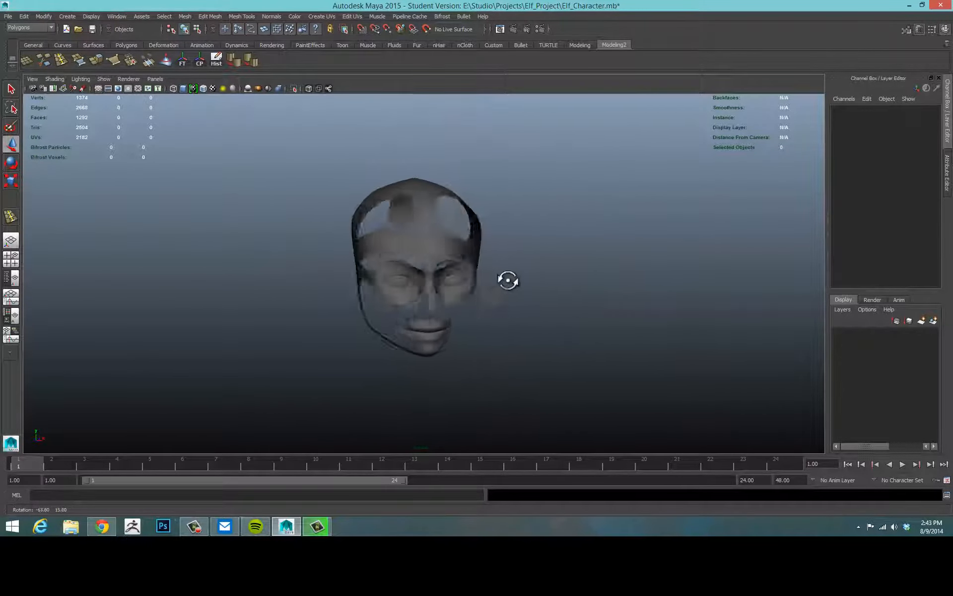
alt+drag(507, 280, 482, 271)
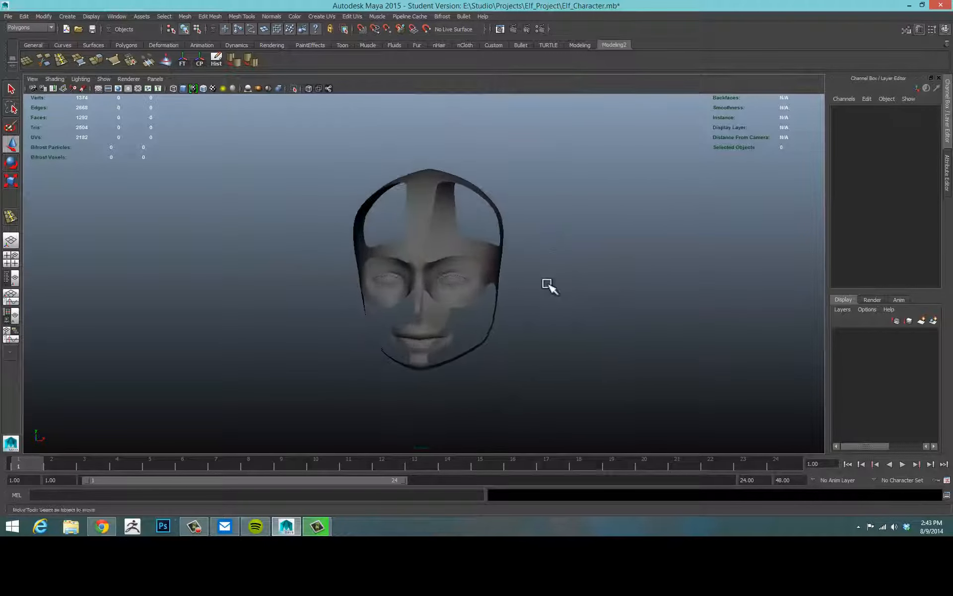
alt+right_drag(548, 286, 566, 329)
alt+middle_drag(566, 329, 625, 204)
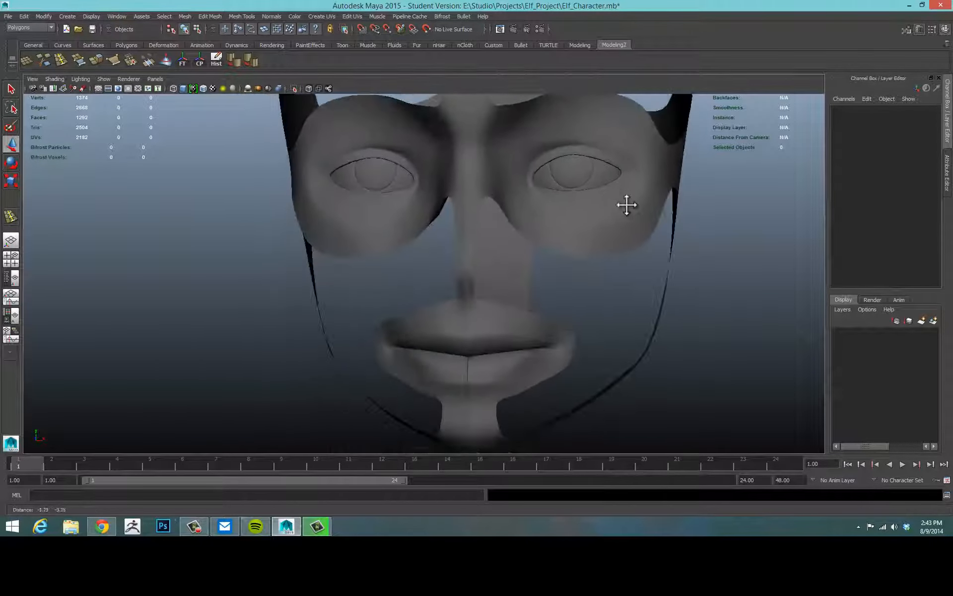
Step: Bridge an edge at the bottom of the eye mask to the upper outer edge at the mouth corner
click(578, 250)
mouse_move(604, 319)
alt+mouse_down()
mouse_move(523, 311)
mouse_move(589, 327)
mouse_move(560, 313)
mouse_move(631, 311)
mouse_move(594, 308)
alt+mouse_up()
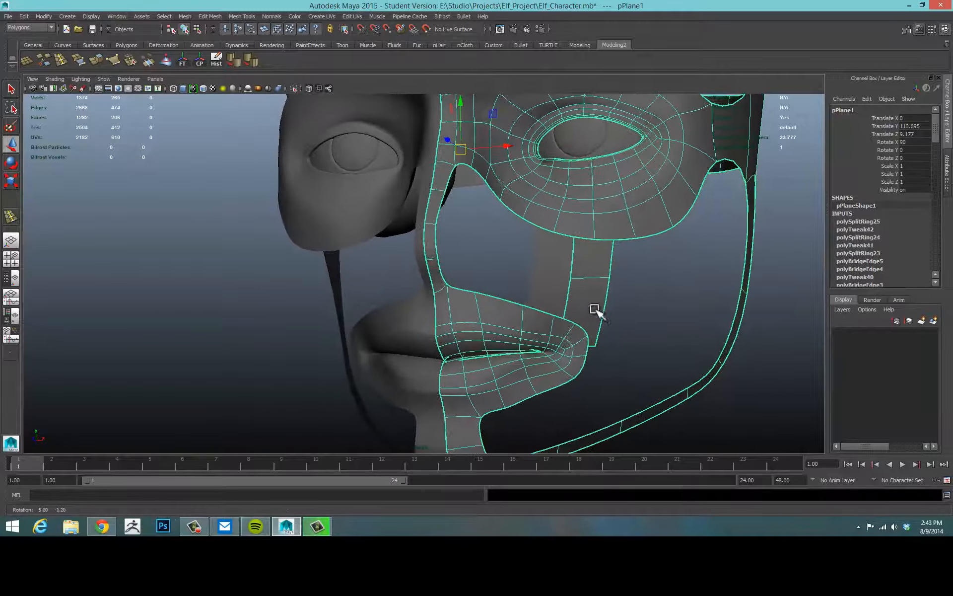
key(F10)
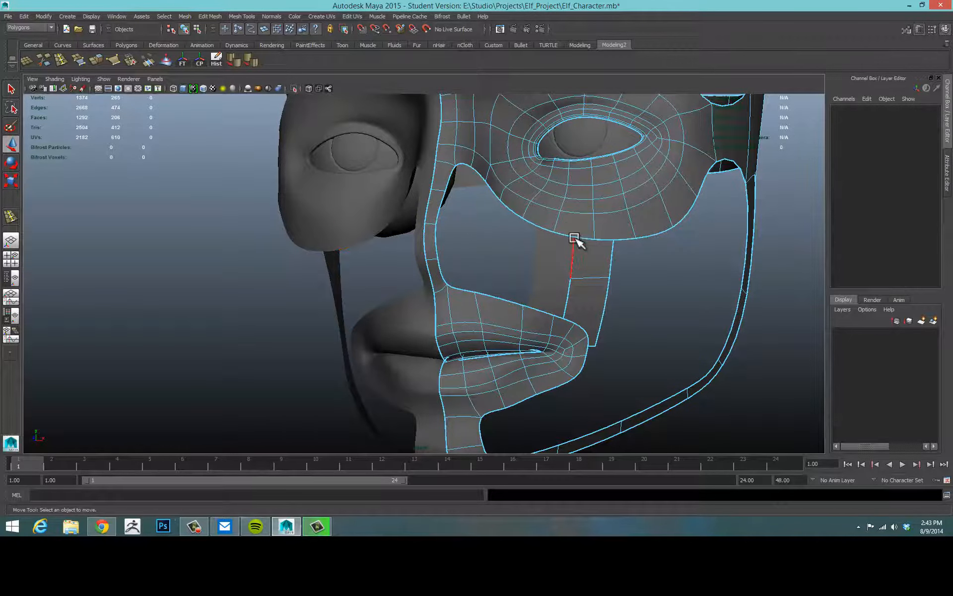
click(575, 240)
alt+drag(639, 284, 606, 329)
click(589, 272)
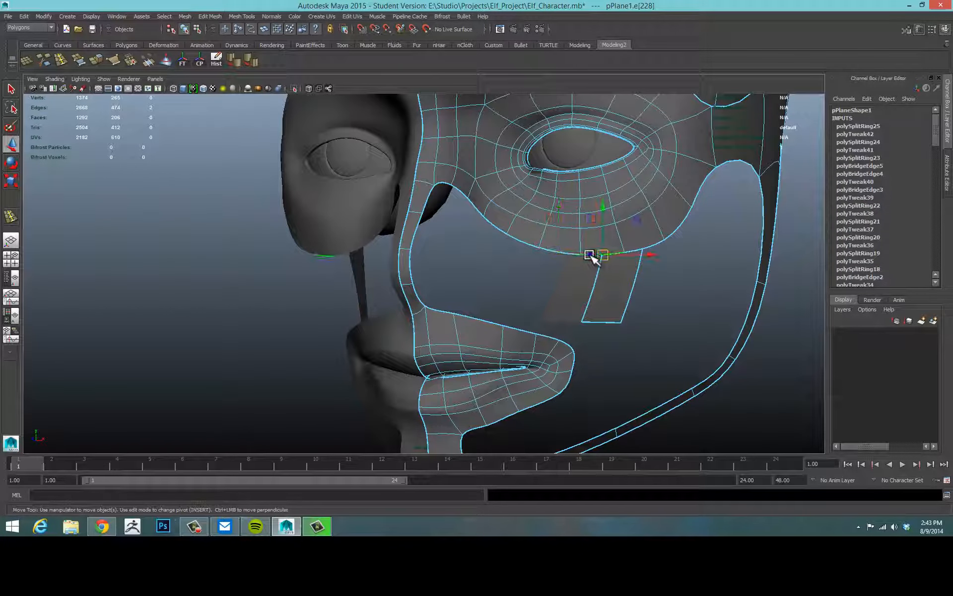
click(591, 256)
alt+drag(589, 304, 561, 321)
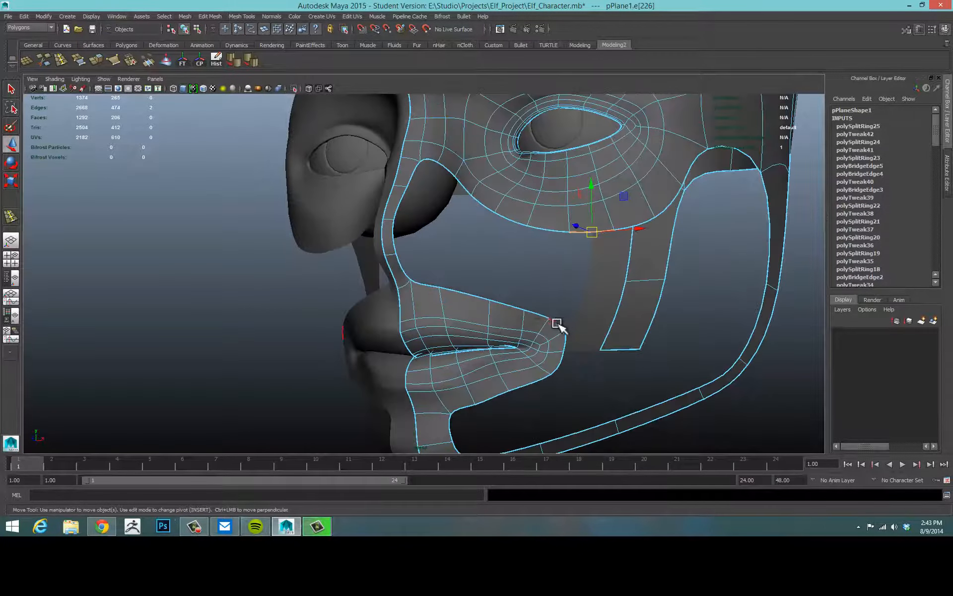
shift+click(557, 323)
mouse_move(619, 372)
alt+mouse_down()
mouse_move(636, 376)
mouse_move(628, 370)
alt+mouse_up()
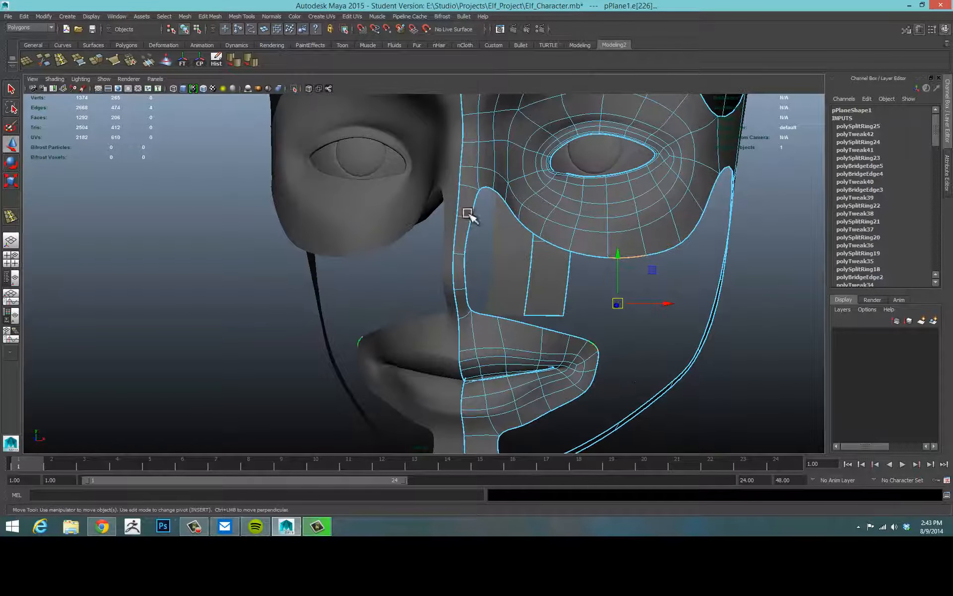
click(147, 60)
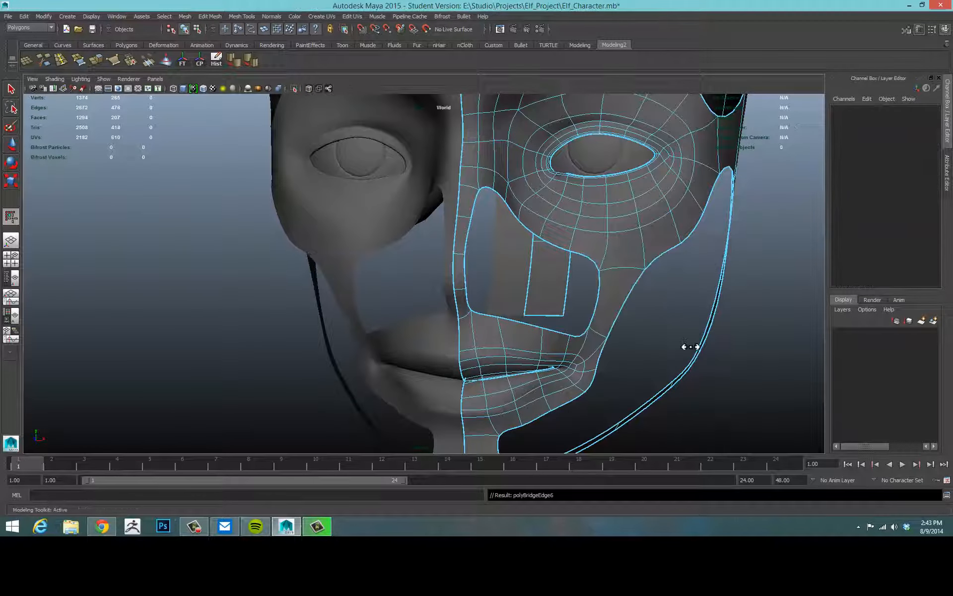
Step: Return the mesh to unsmoothed display and insert an edge loop about halfway down the new cheek bridge
key(1)
alt+drag(787, 367, 791, 361)
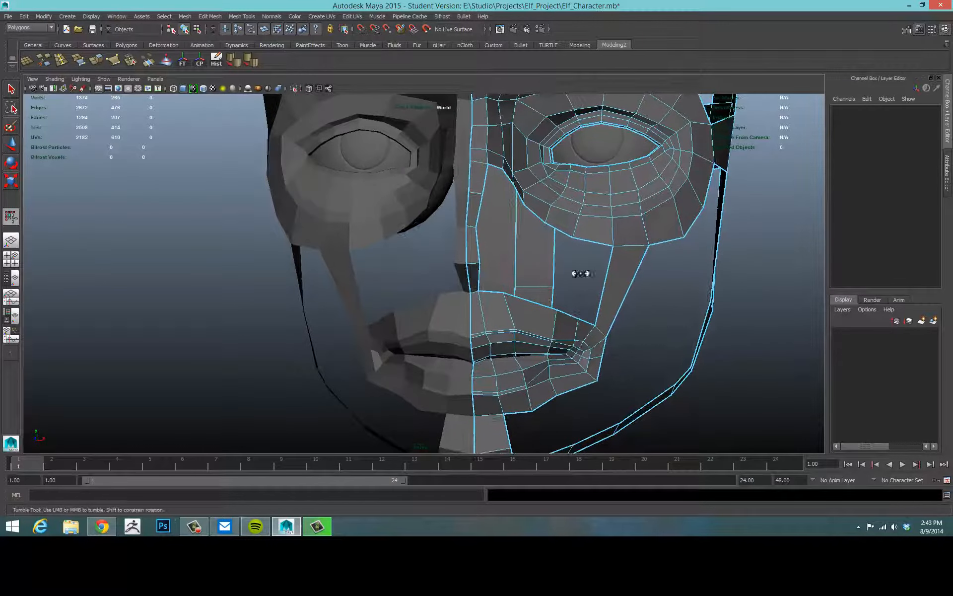
click(663, 325)
key(w)
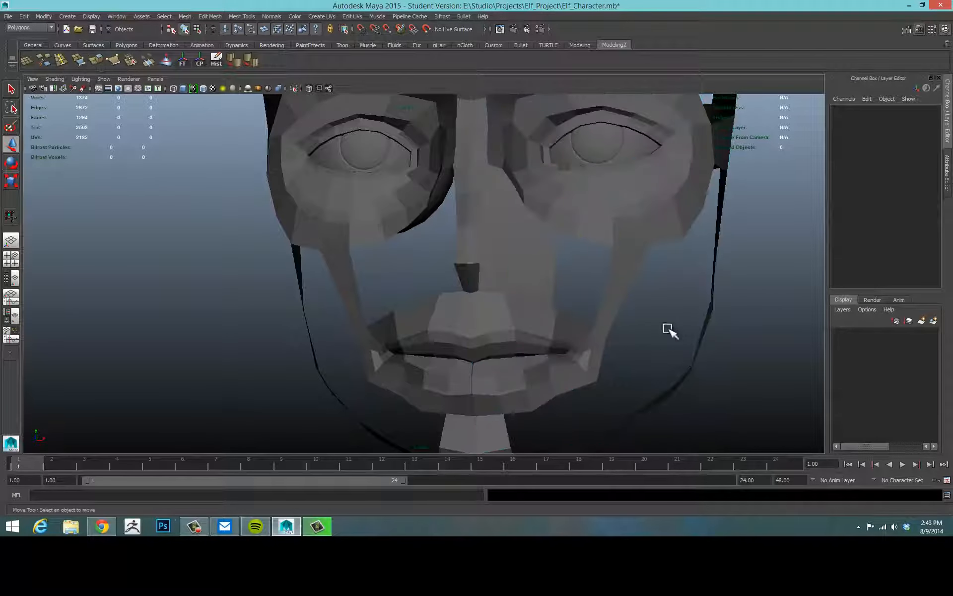
click(617, 293)
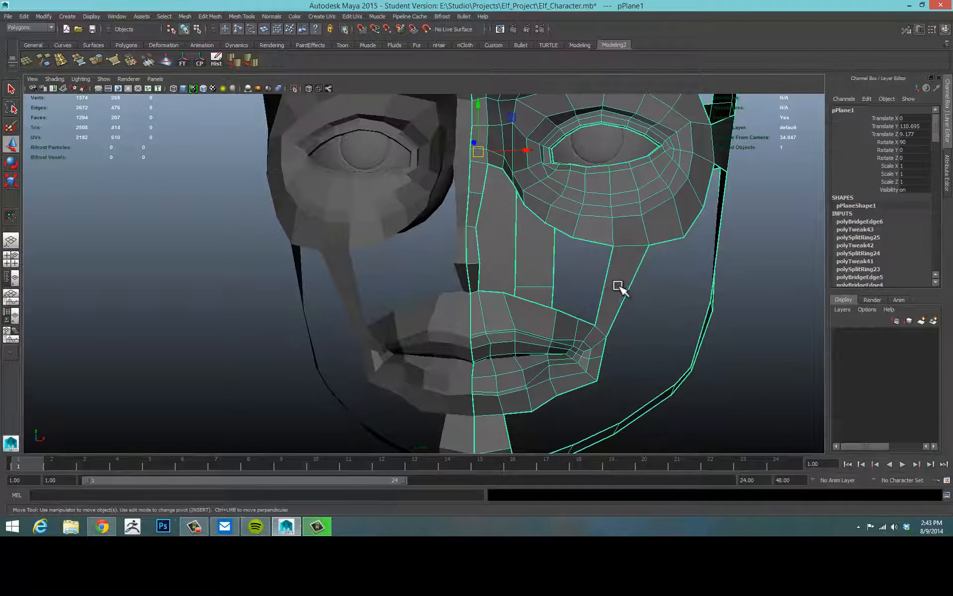
click(59, 59)
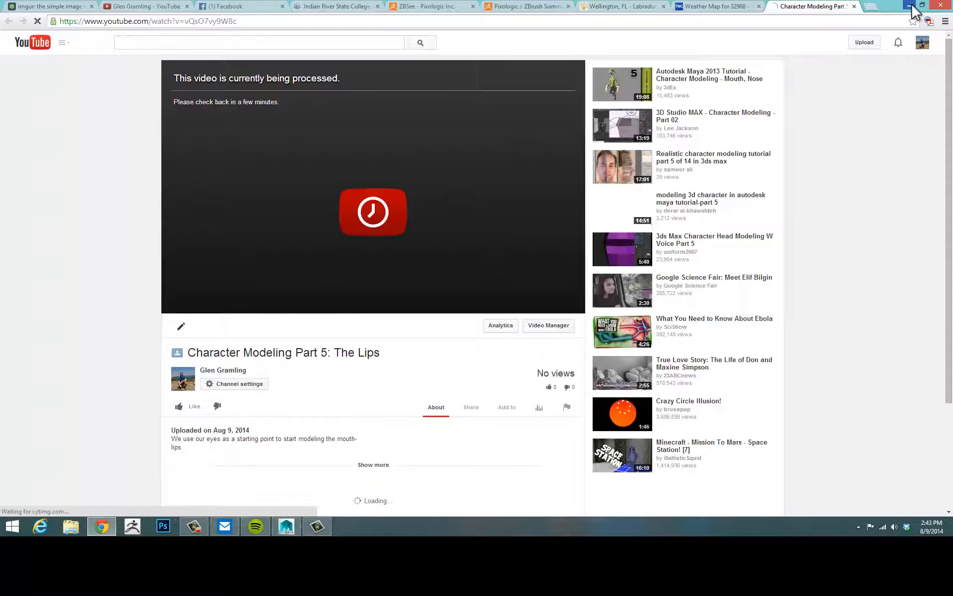
click(909, 6)
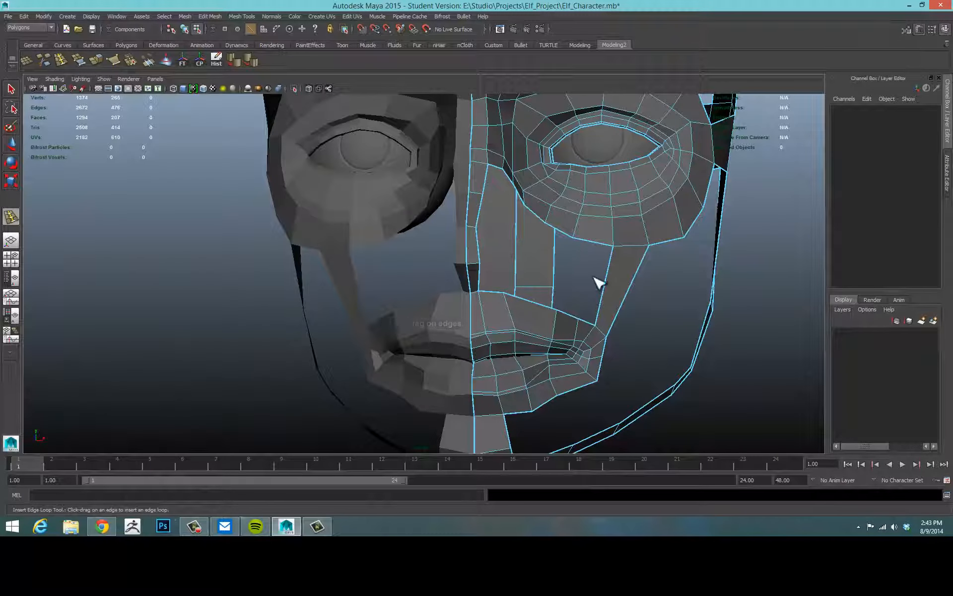
click(610, 292)
key(w)
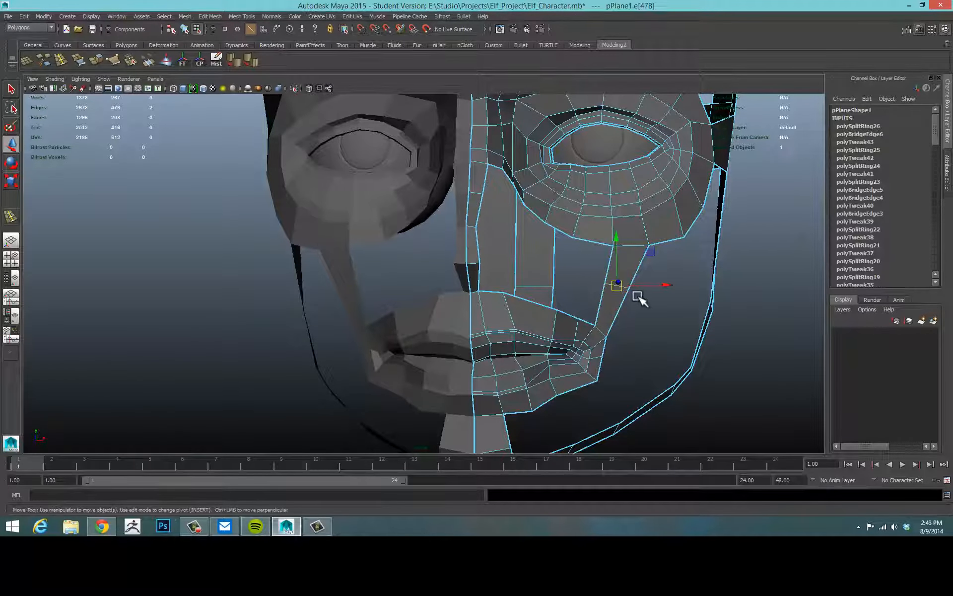
Step: Move the cheek bridge's middle edge loop outward and down, checking its position against the front reference
drag(670, 287, 669, 287)
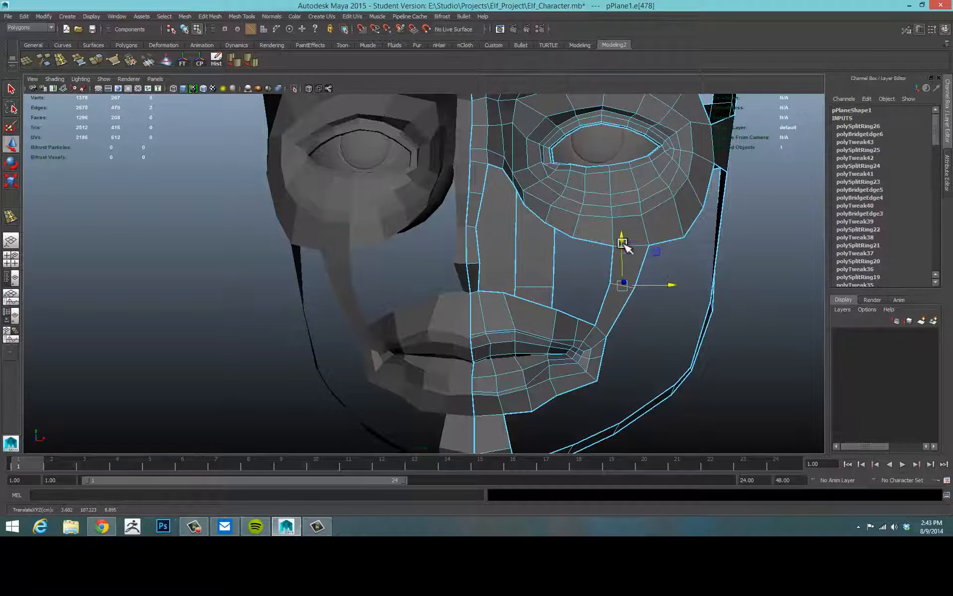
drag(625, 246, 624, 248)
drag(672, 287, 671, 286)
key(space)
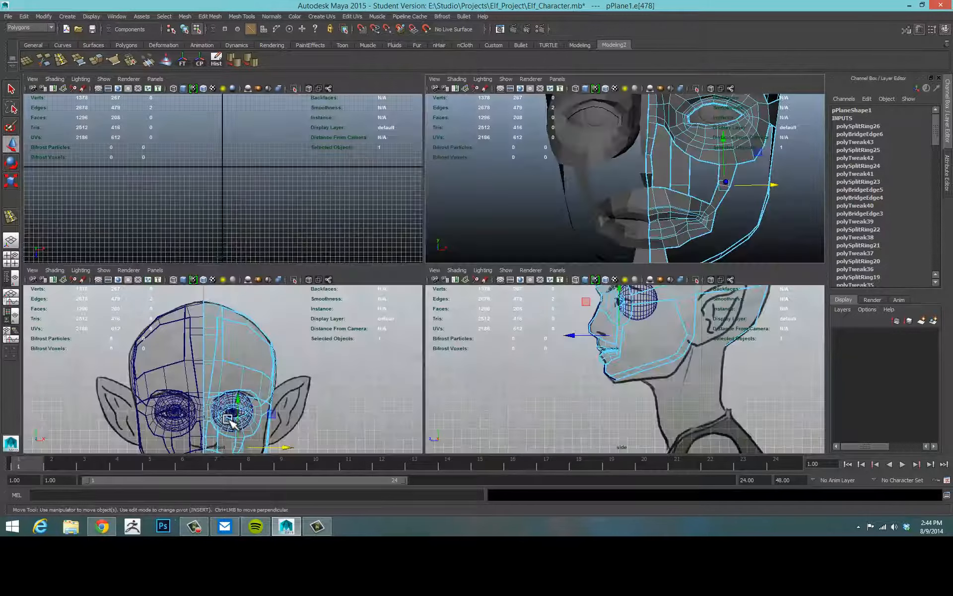
key(space)
alt+right_drag(266, 396, 544, 313)
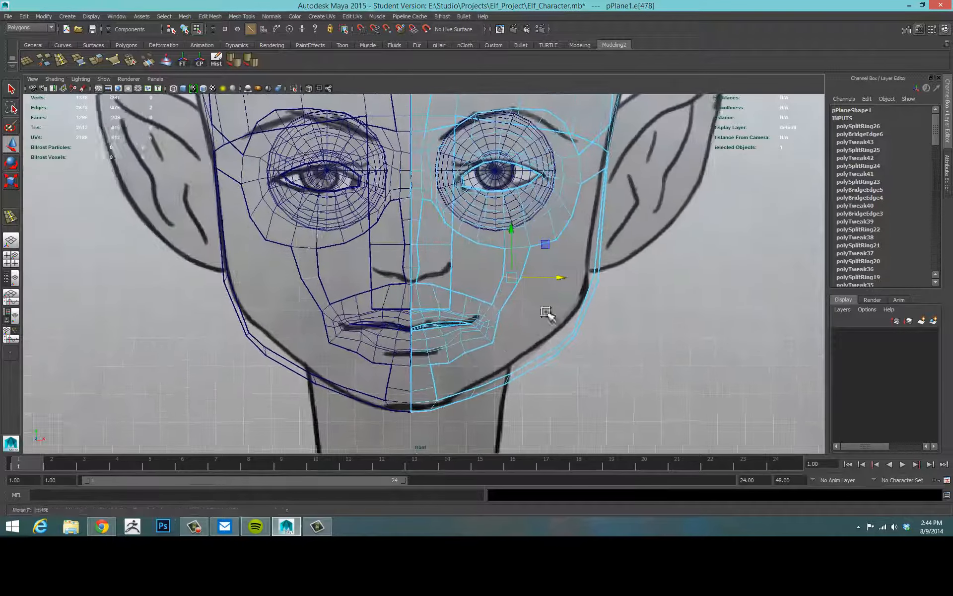
drag(509, 236, 507, 262)
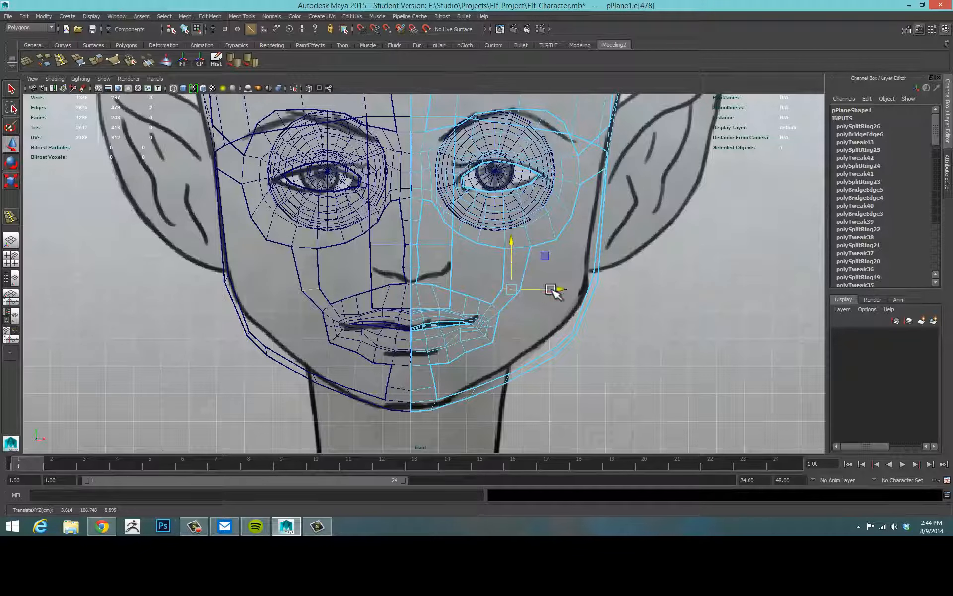
Step: Insert another edge loop in the upper part of the cheek bridge and nudge it slightly outward
key(g)
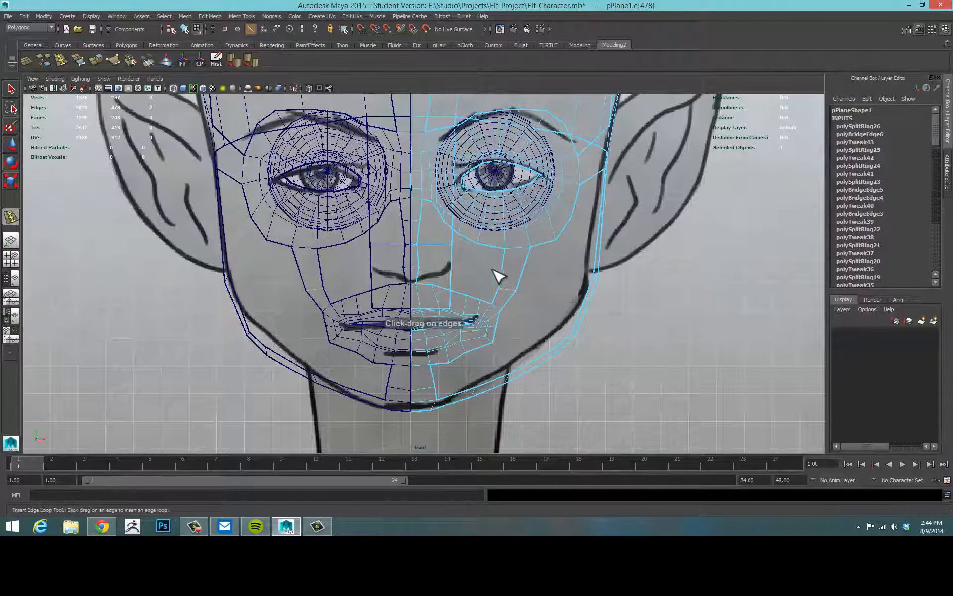
drag(501, 270, 502, 267)
key(w)
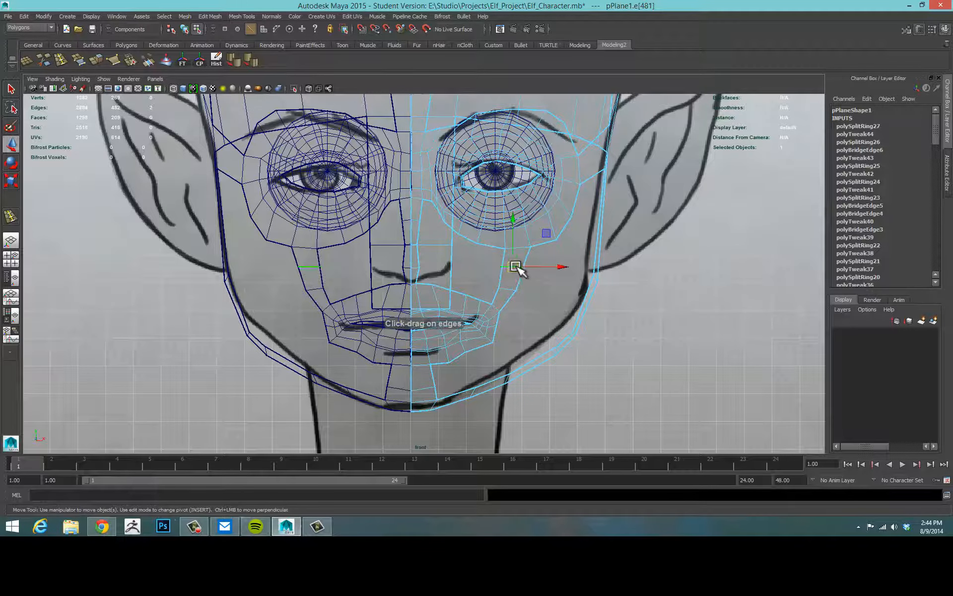
drag(514, 267, 513, 268)
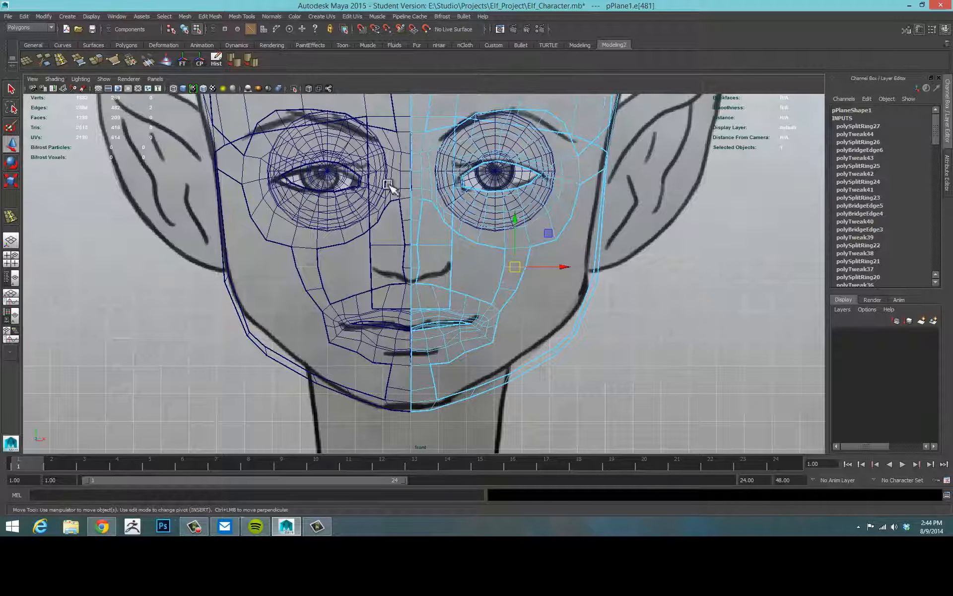
Step: Examine the head's overall shape in the perspective view from the front and sides, both smoothed and unsmoothed
key(space)
key(space)
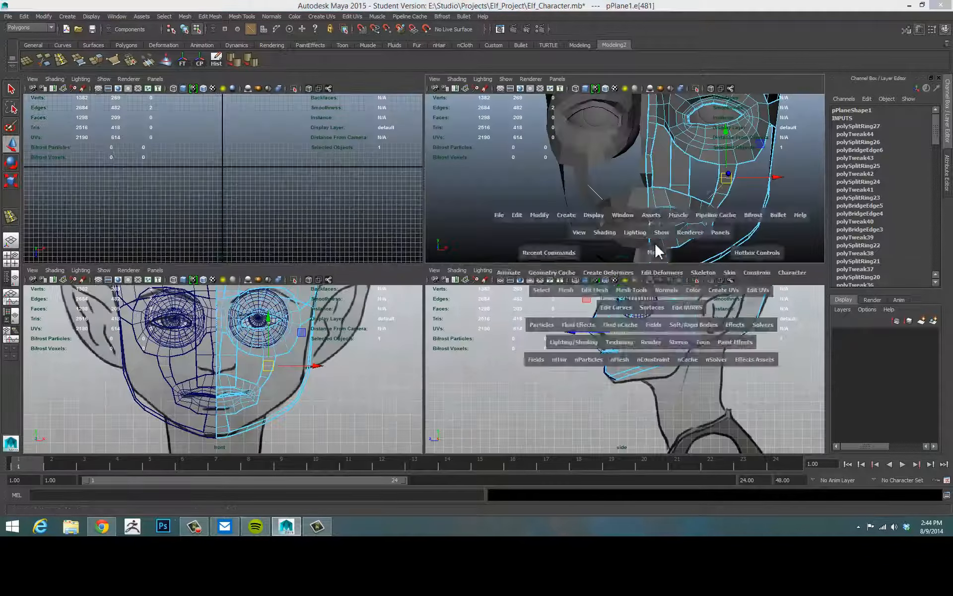
alt+drag(655, 251, 589, 211)
right_drag(589, 210, 711, 209)
alt+drag(710, 208, 362, 259)
click(574, 256)
click(653, 255)
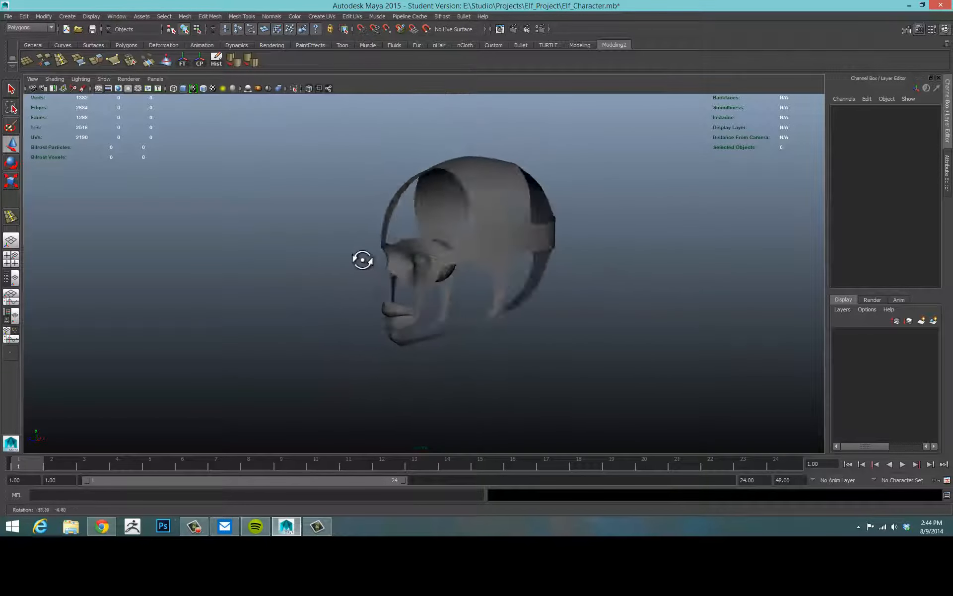
alt+drag(447, 296, 413, 283)
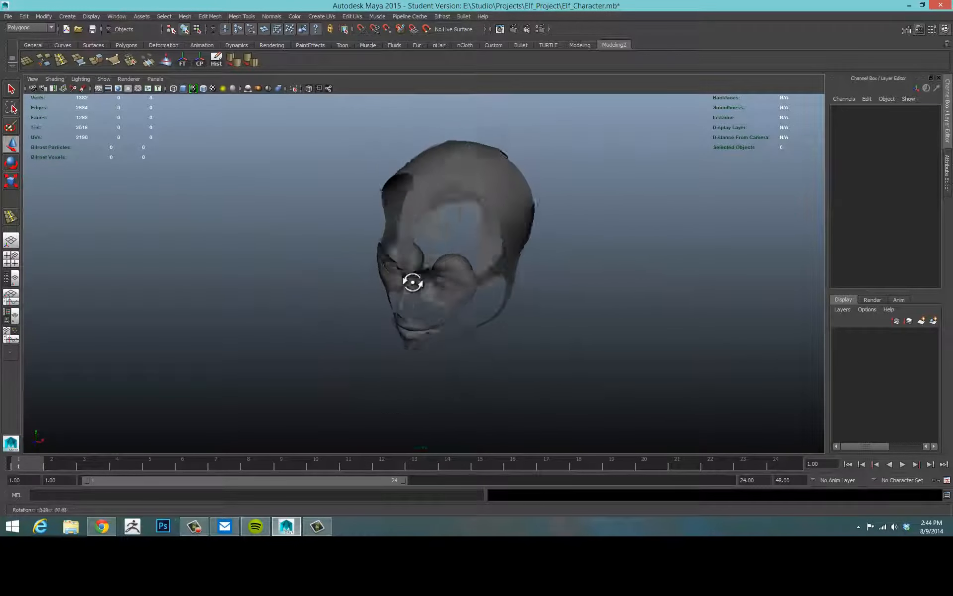
click(503, 186)
alt+drag(665, 272, 551, 268)
alt+drag(636, 229, 649, 258)
scroll(496, 237, up, 3)
scroll(591, 230, down, 2)
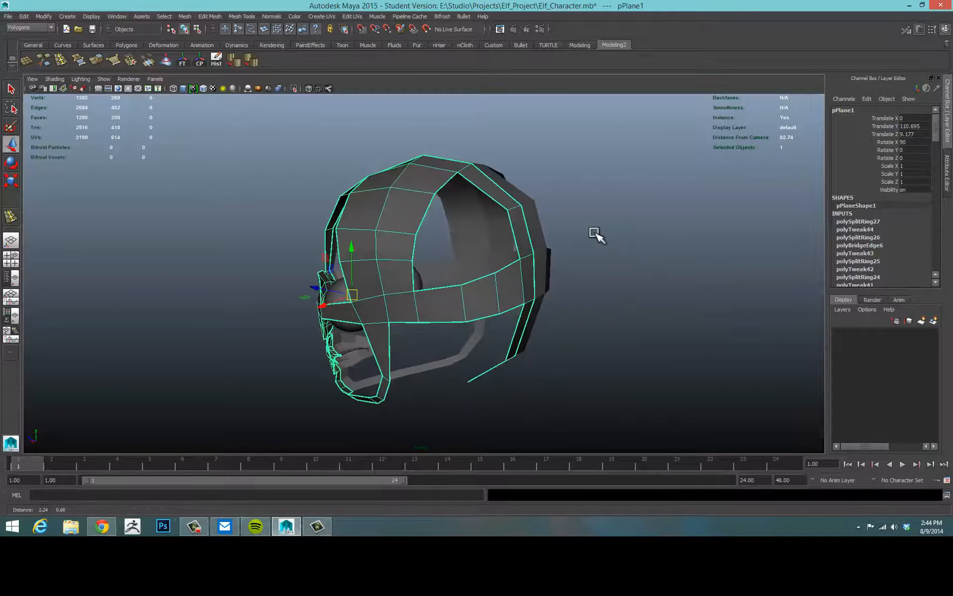
scroll(610, 225, up, 3)
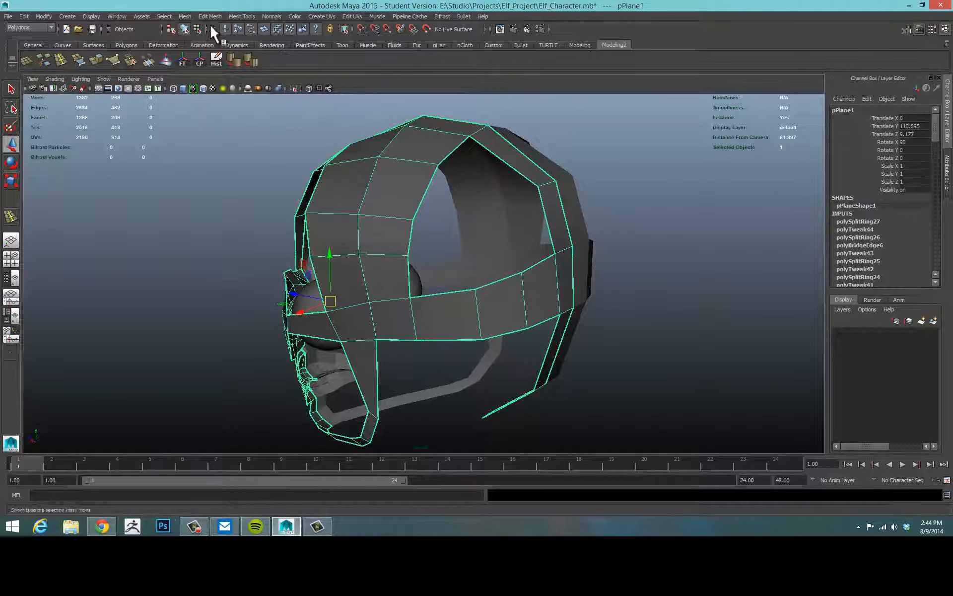
Step: Select the border edges of the large opening in the skull's side and close it with Fill Hole
click(246, 17)
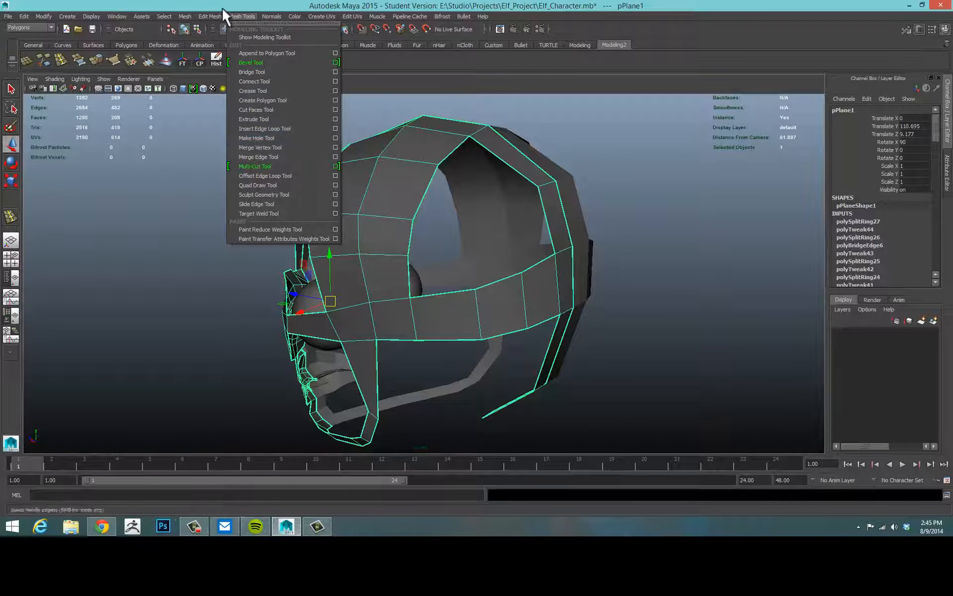
mouse_move(211, 11)
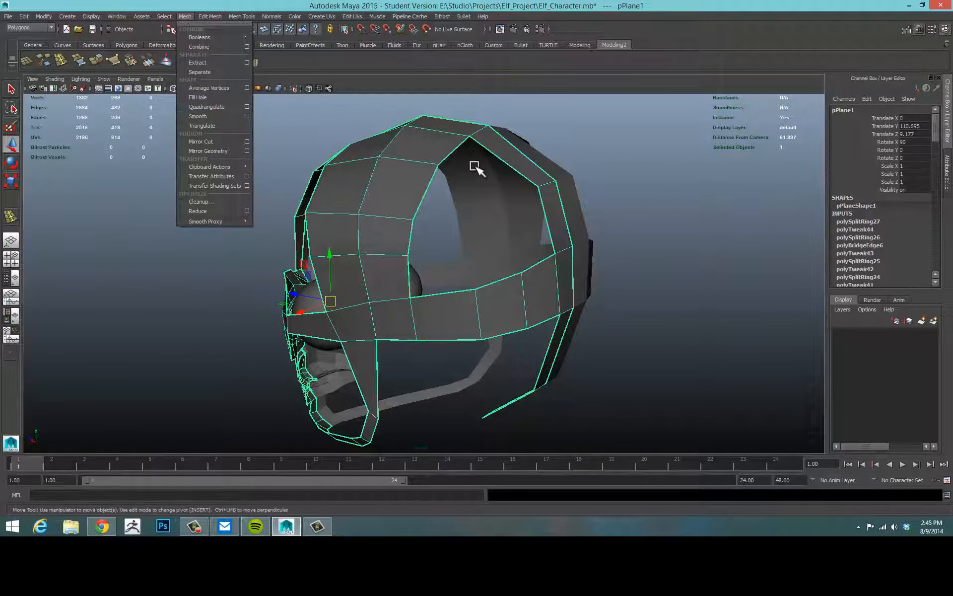
click(461, 159)
click(443, 136)
click(448, 149)
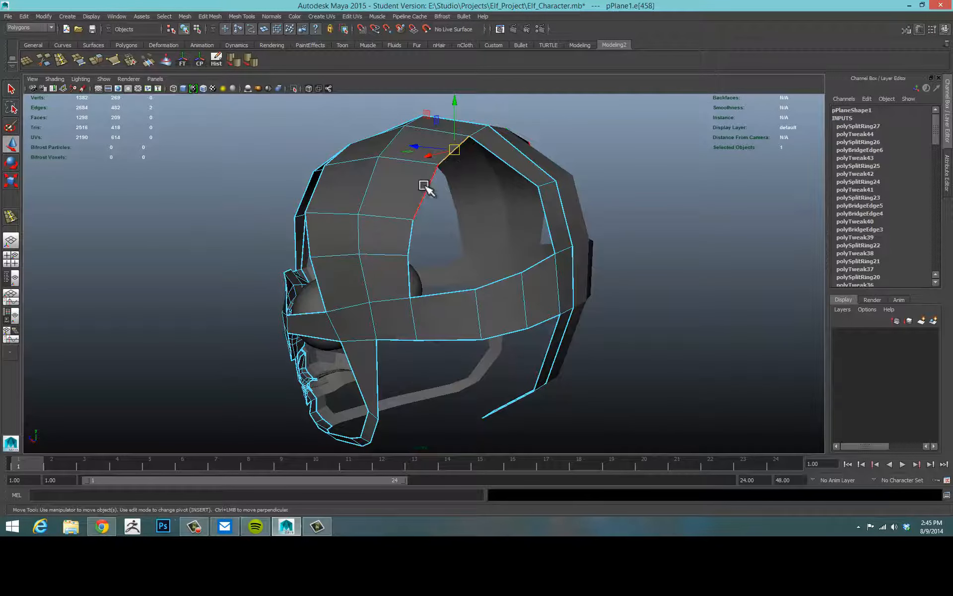
click(190, 16)
click(211, 95)
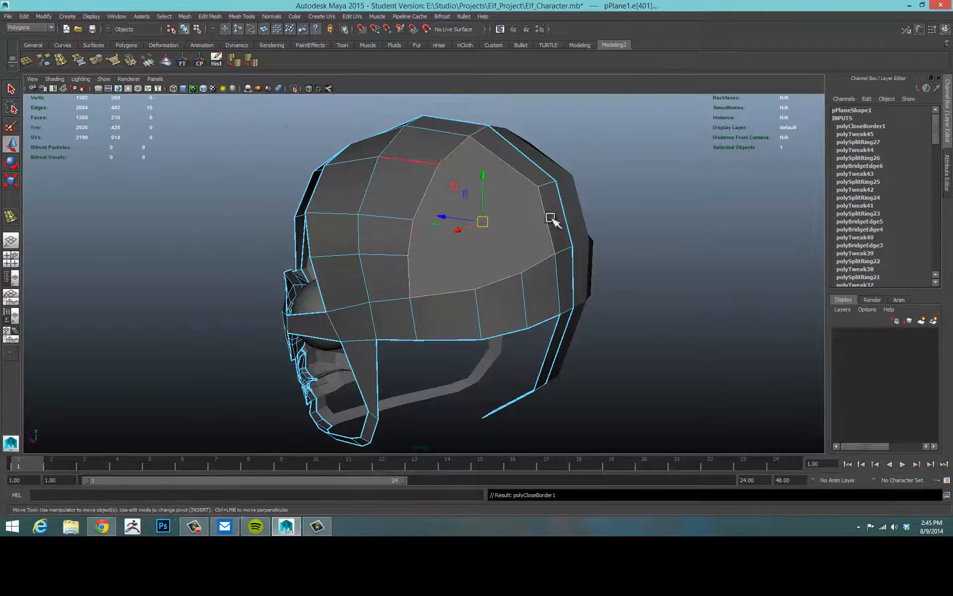
Step: Cut a diagonal edge across the filled skull face from its upper front corner vertex to the rear lower border vertex with Multi-Cut
alt+drag(564, 241, 493, 202)
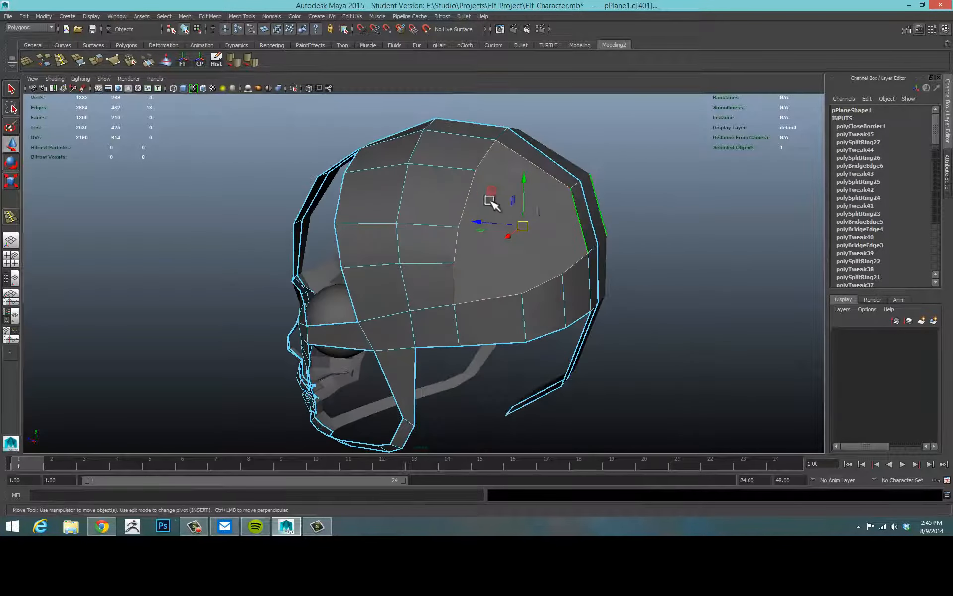
click(698, 195)
alt+drag(698, 195, 544, 198)
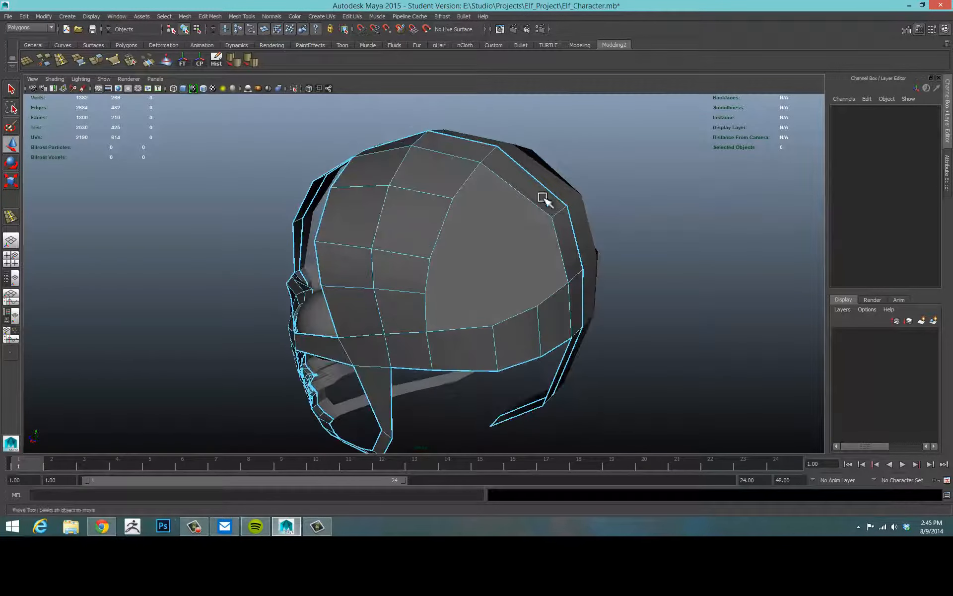
click(51, 60)
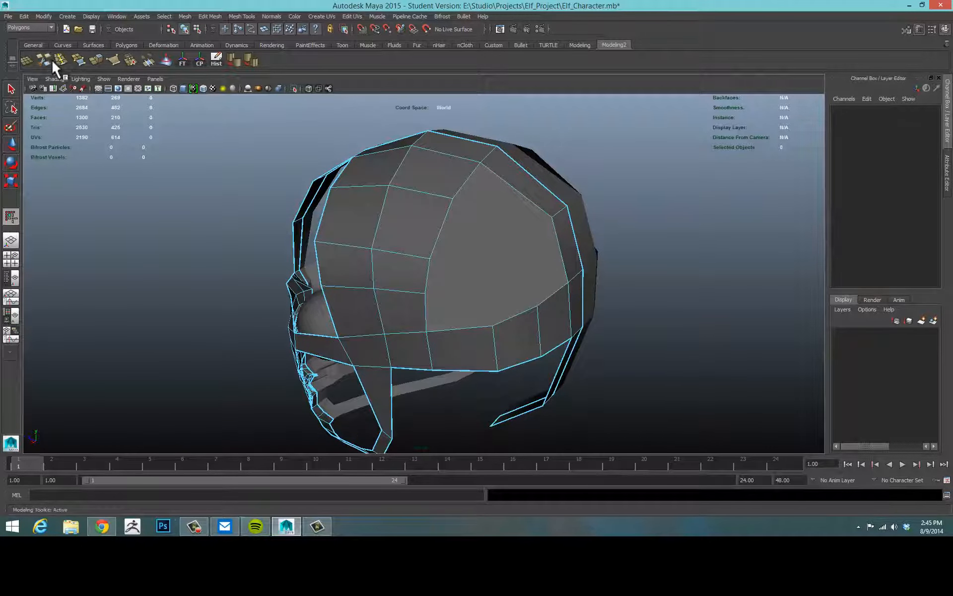
click(453, 199)
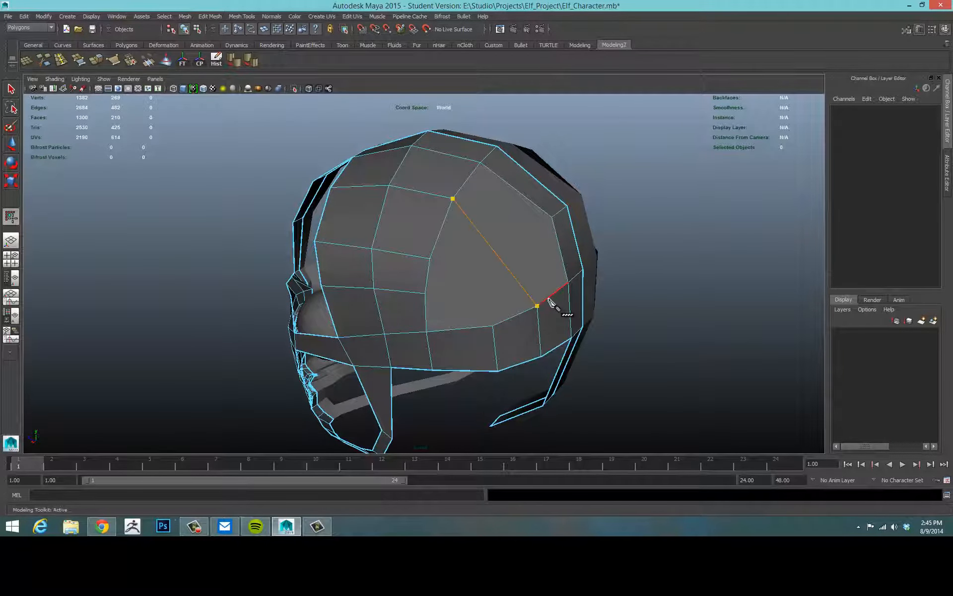
key(w)
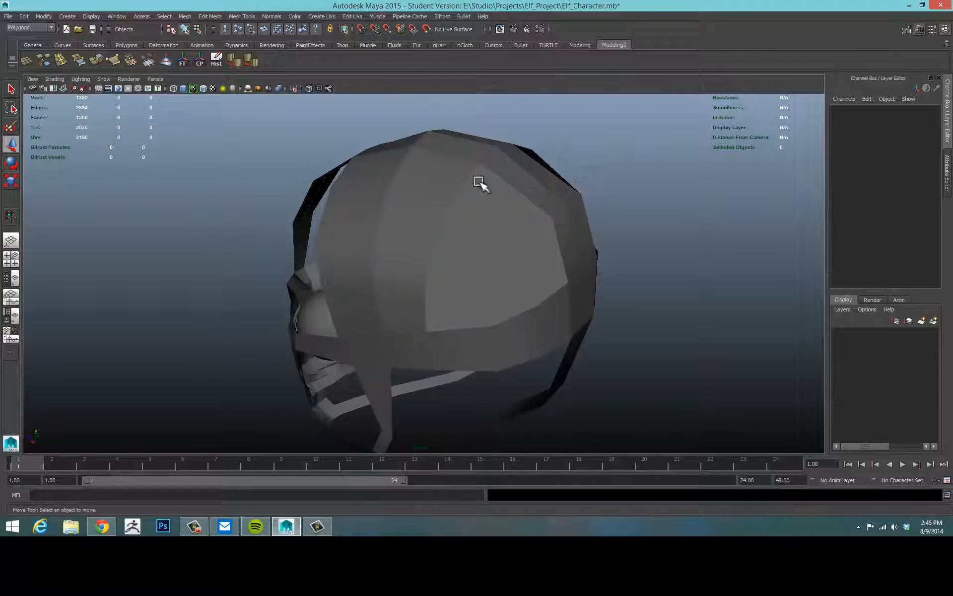
click(455, 199)
key(y)
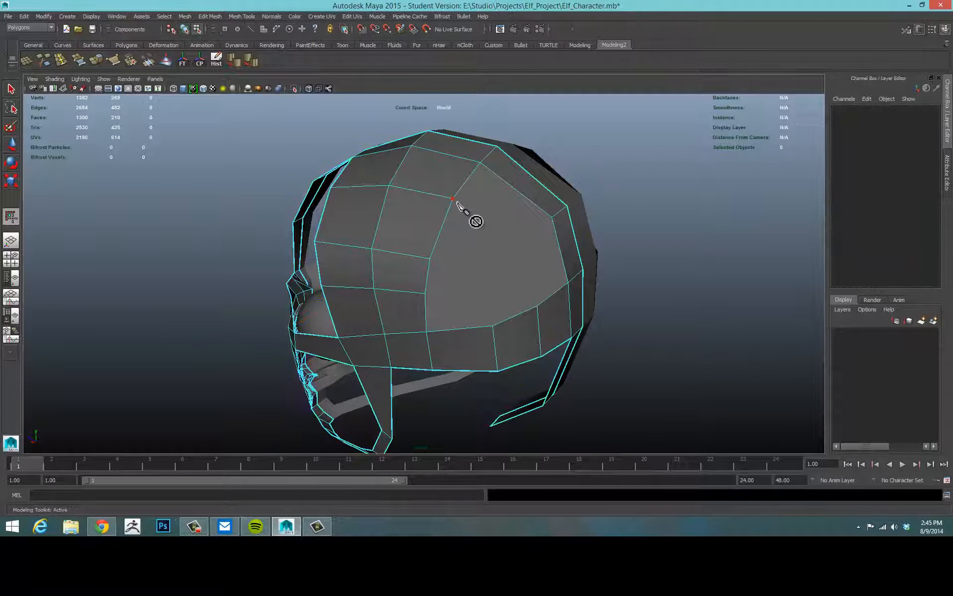
click(455, 201)
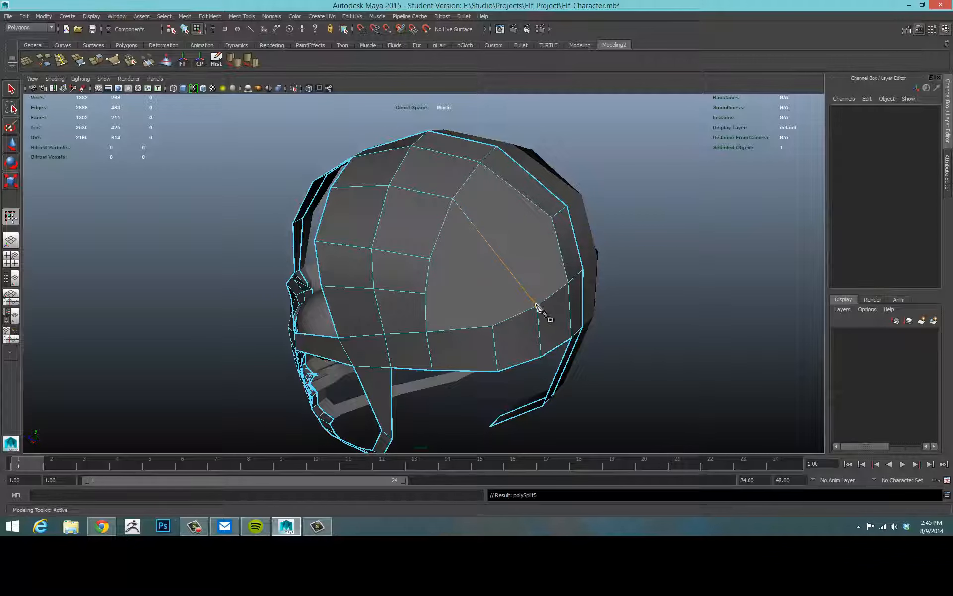
click(536, 305)
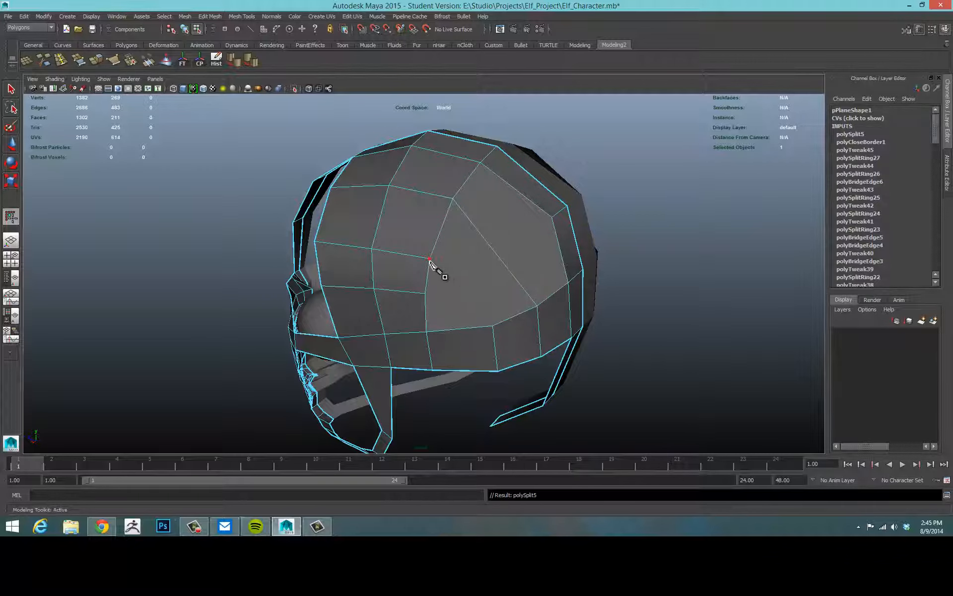
Step: Cut a second, roughly parallel edge from the next front border vertex down to the adjacent lower border vertex
click(429, 258)
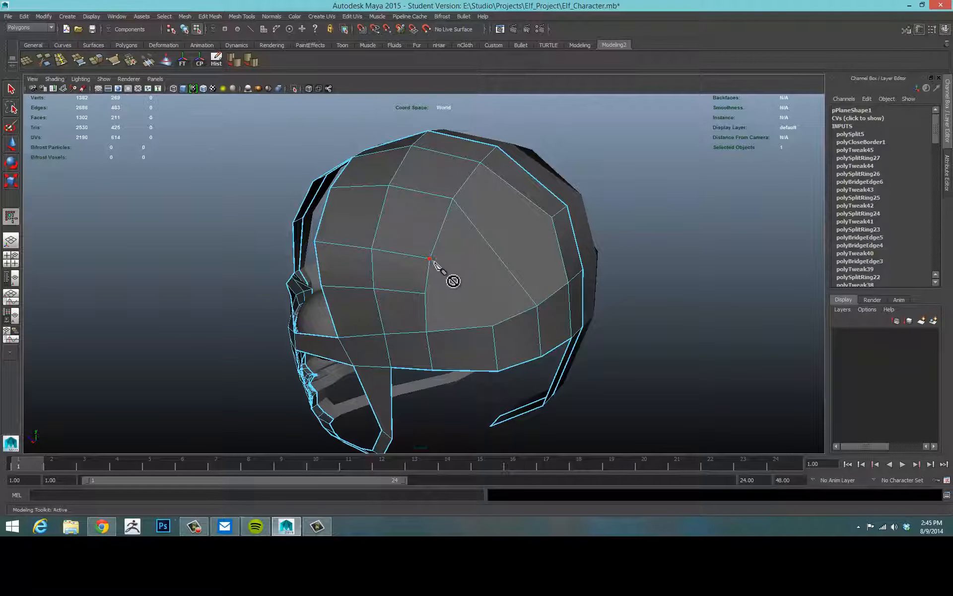
click(493, 325)
right_click(492, 325)
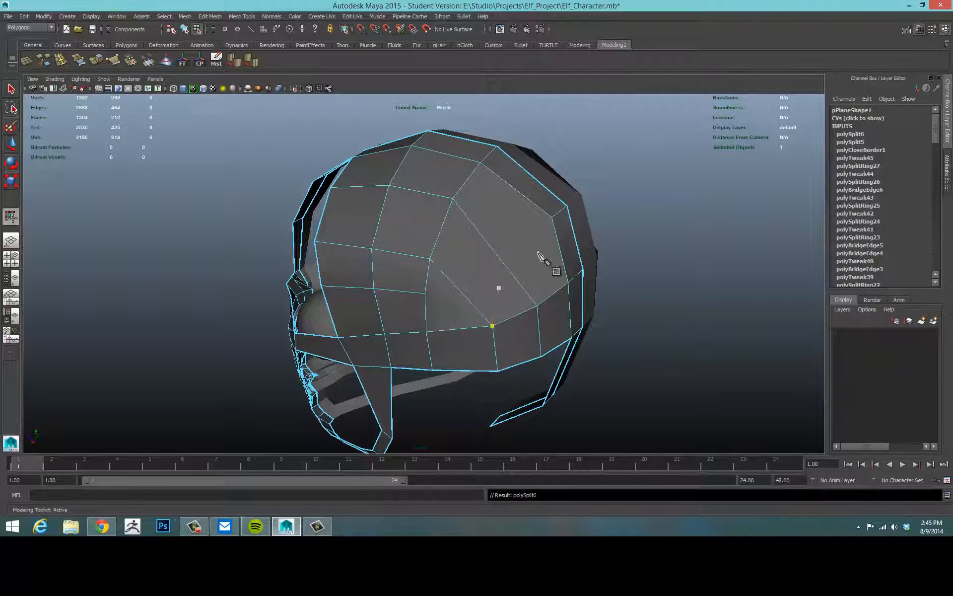
Step: Cut a crossing edge from the rear border vertex through the midpoints of both diagonal edges to the lower front corner vertex
alt+drag(485, 273, 468, 266)
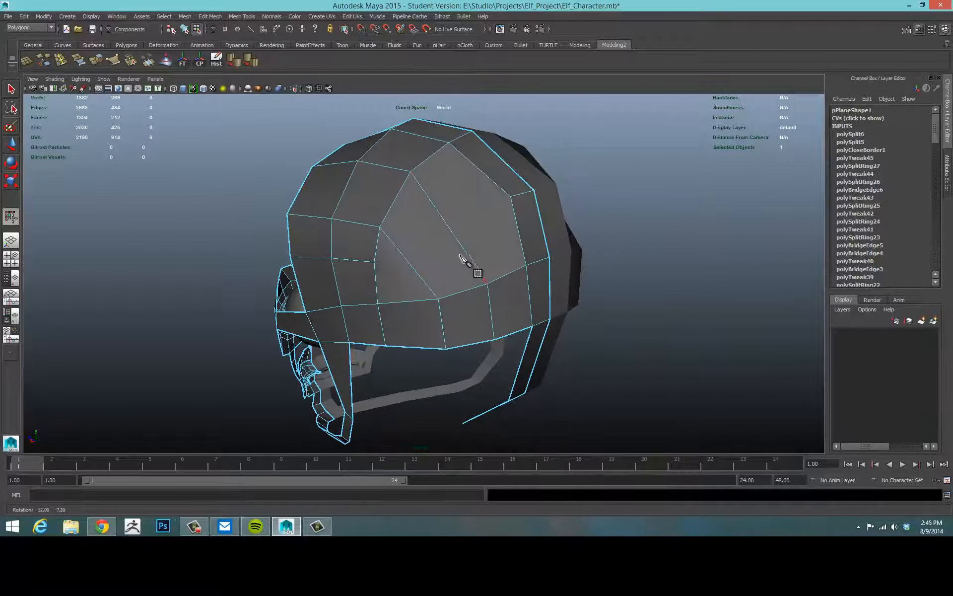
click(510, 197)
click(442, 219)
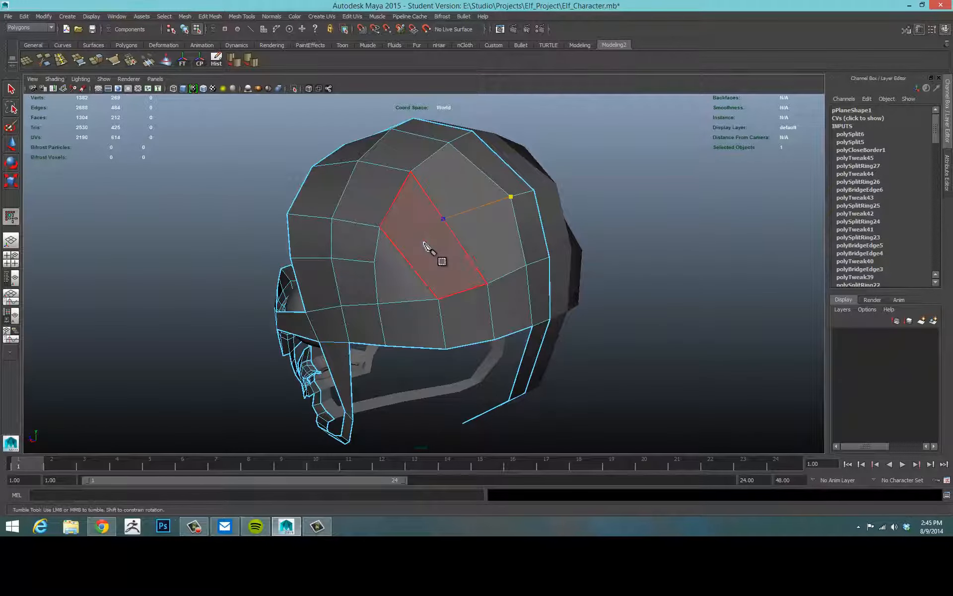
click(405, 259)
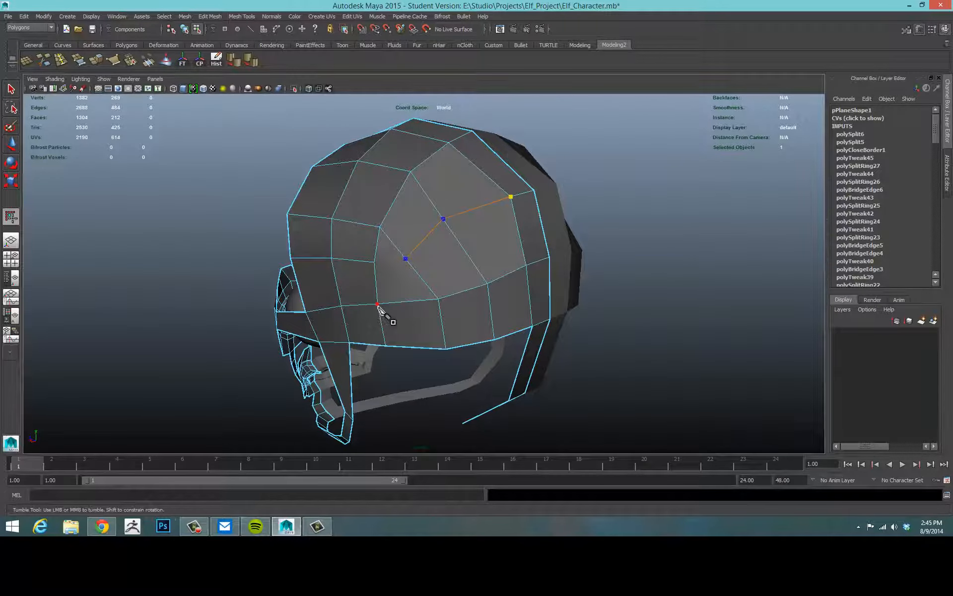
key(Return)
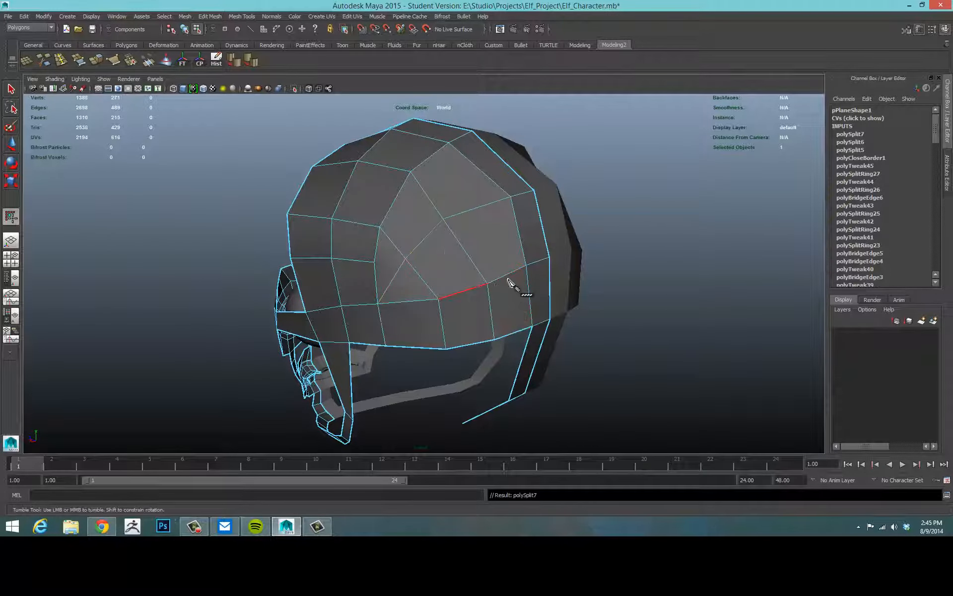
Step: Select the rear vertex where the new cuts cross on the skull's side and move it outward to round the surface
alt+drag(511, 283, 522, 243)
alt+right_drag(560, 242, 589, 208)
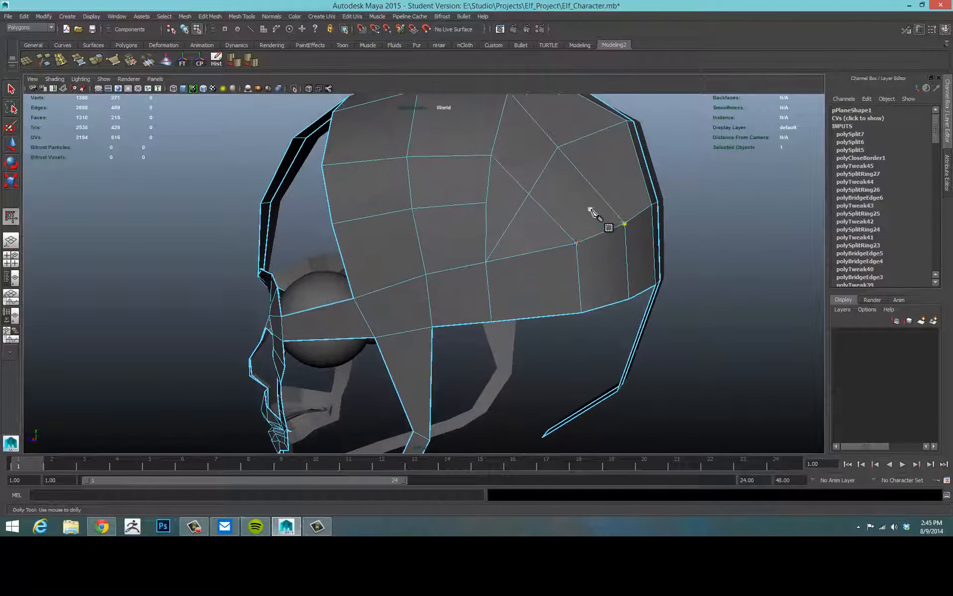
alt+middle_drag(590, 208, 560, 266)
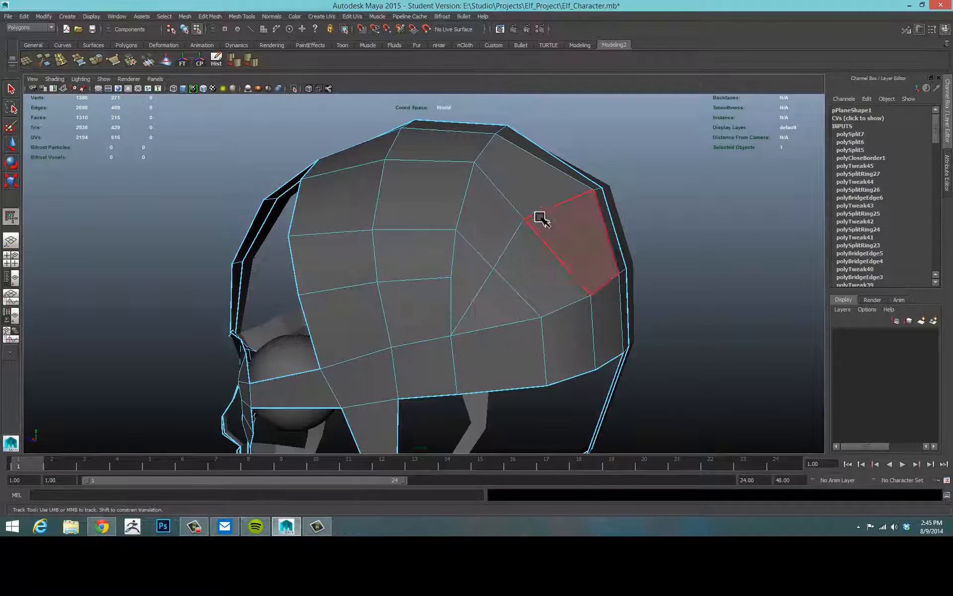
alt+drag(540, 217, 590, 253)
right_drag(631, 286, 597, 279)
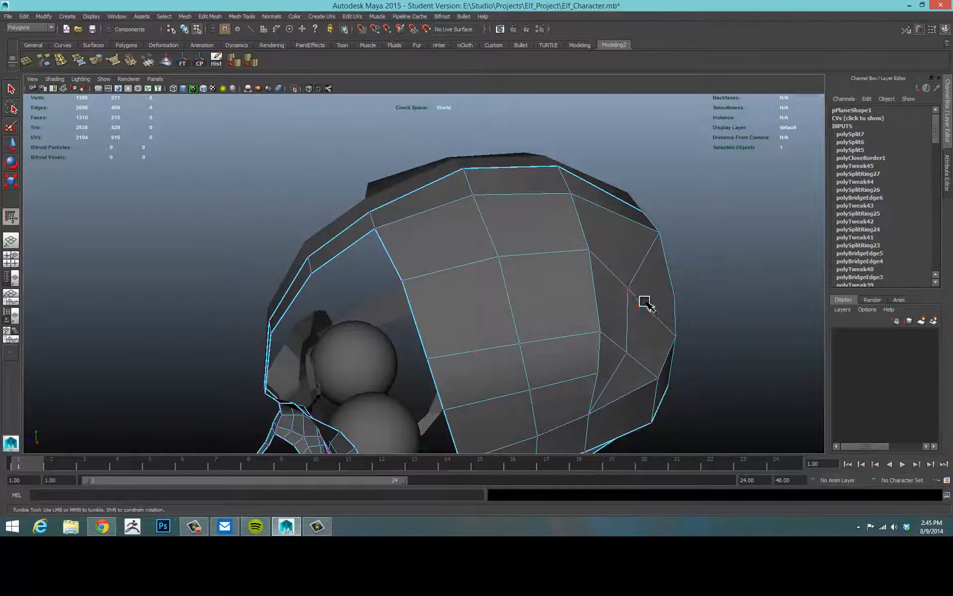
click(635, 292)
alt+drag(657, 296, 606, 238)
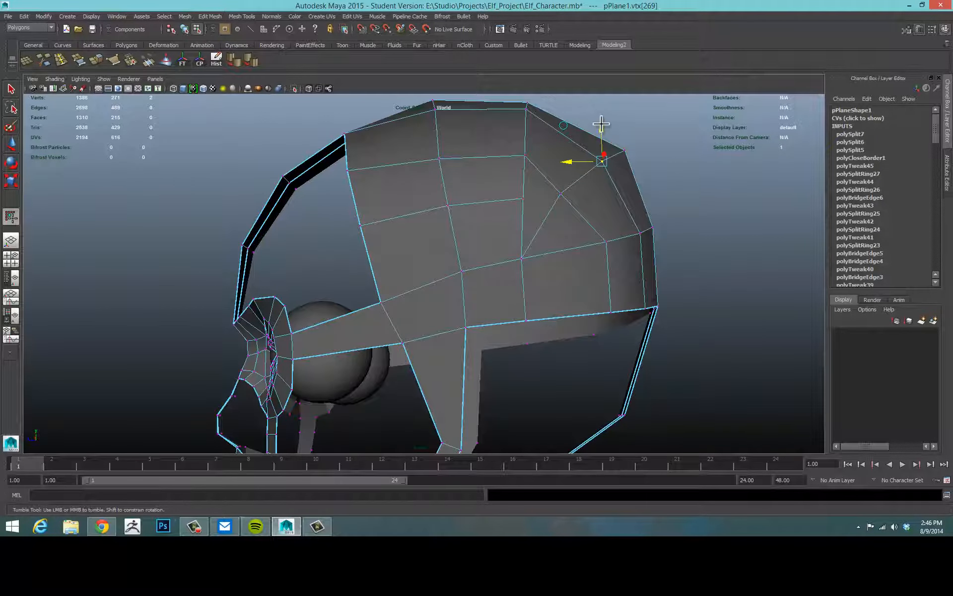
drag(600, 125, 521, 245)
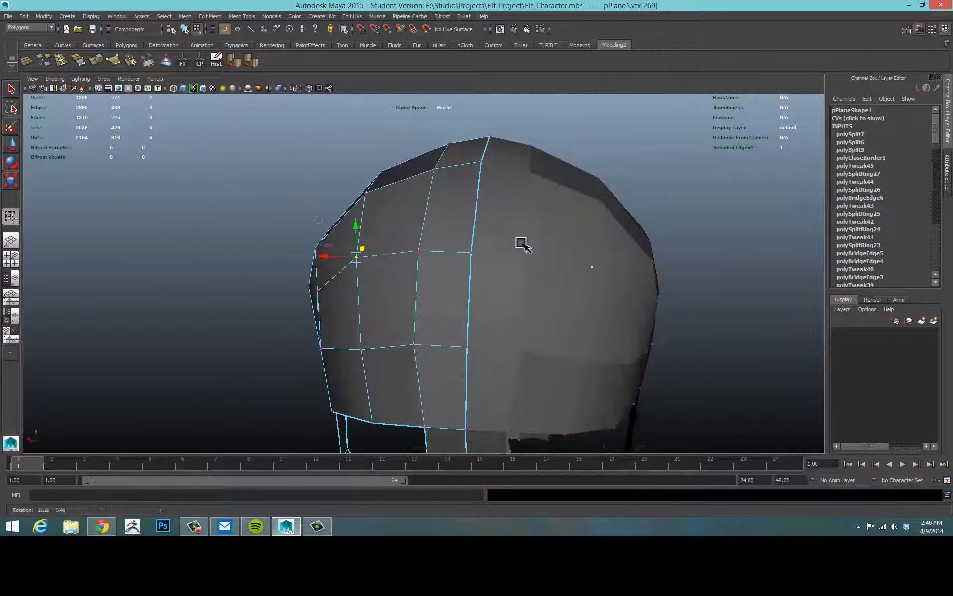
alt+drag(332, 259, 566, 254)
Step: Move the front crossing vertex of the new skull-side cuts to even out the curvature, and clear the selection
click(627, 254)
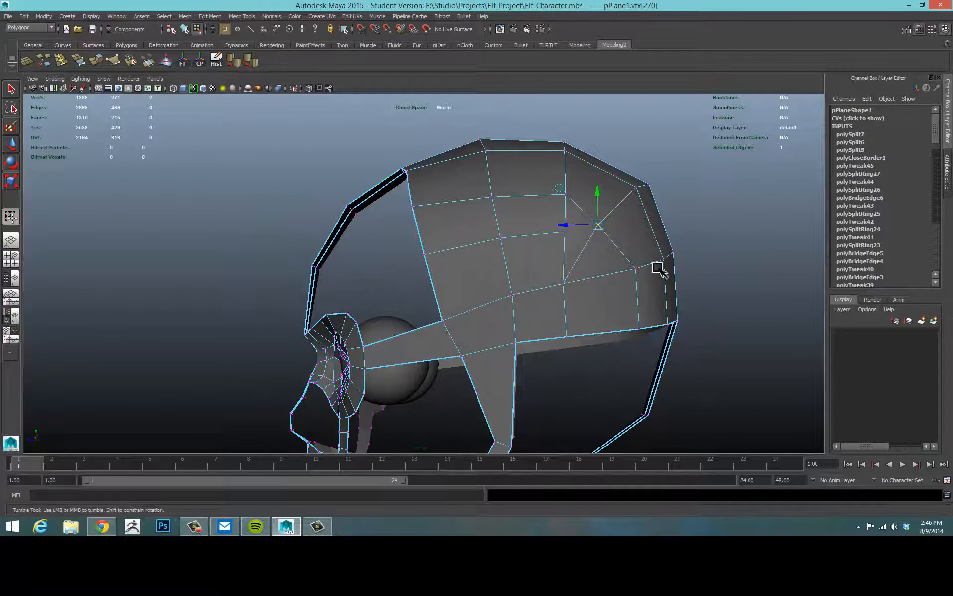
alt+drag(658, 268, 558, 324)
alt+drag(807, 299, 690, 297)
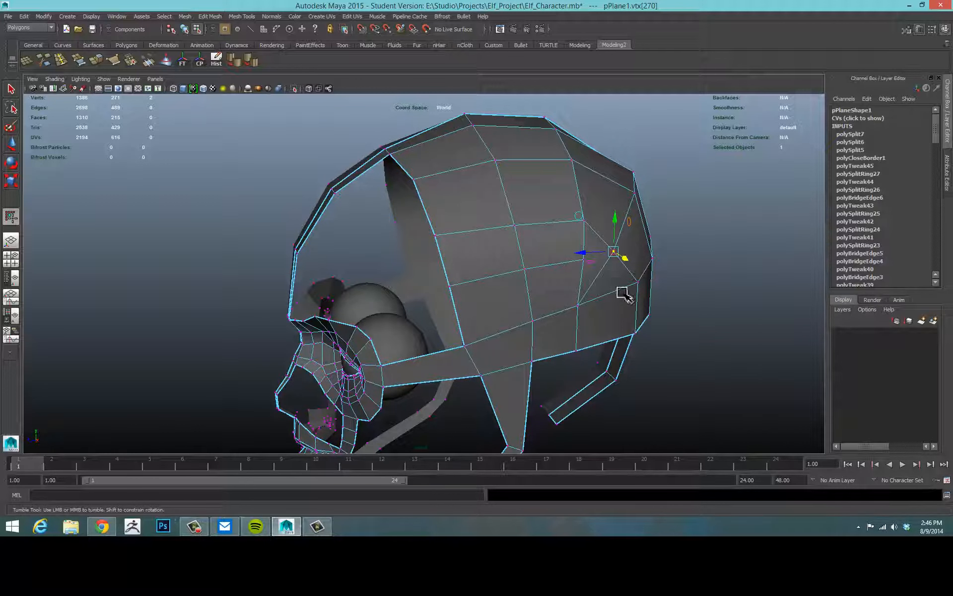
alt+drag(642, 281, 477, 289)
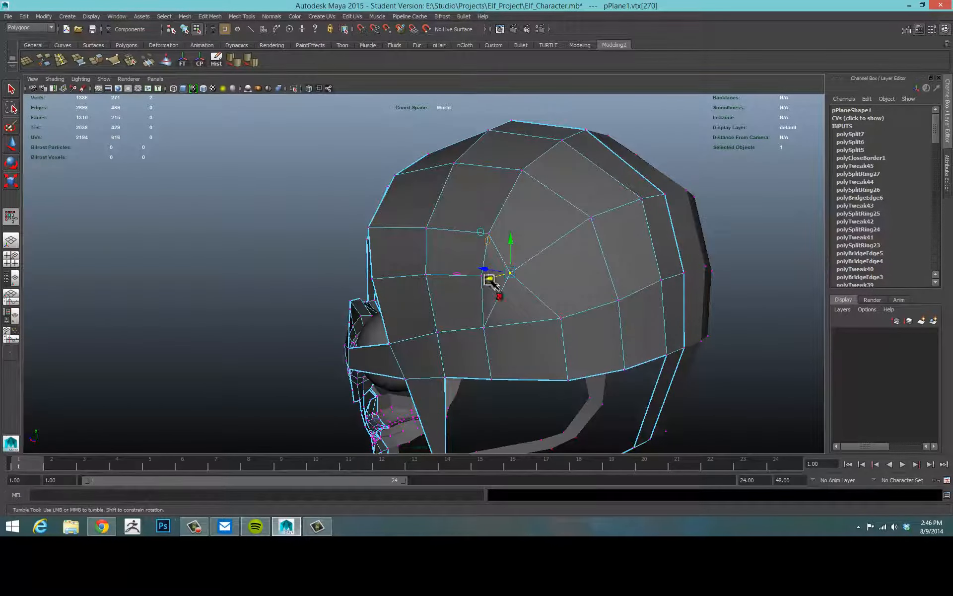
middle_drag(489, 281, 495, 278)
alt+drag(628, 290, 575, 278)
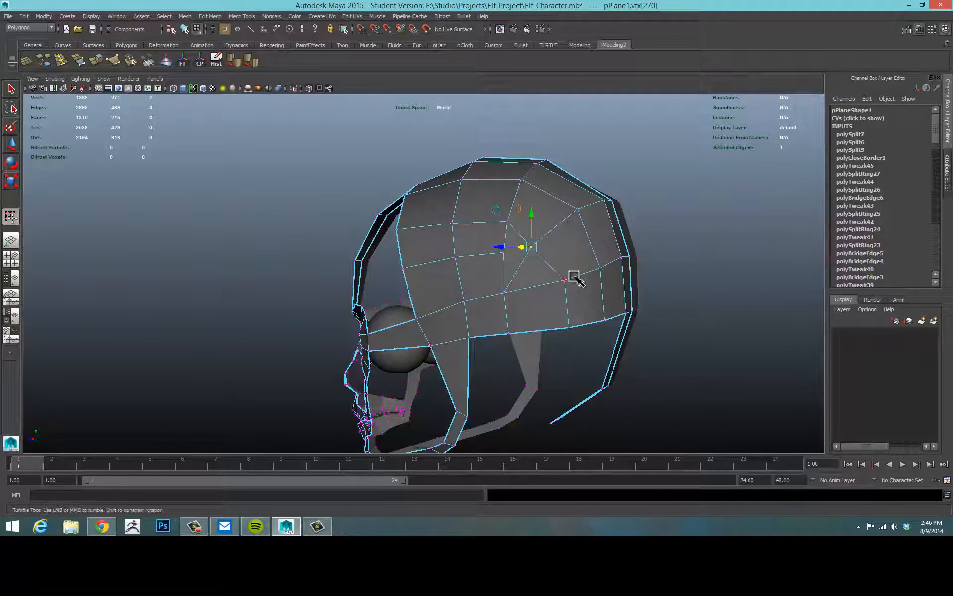
click(681, 241)
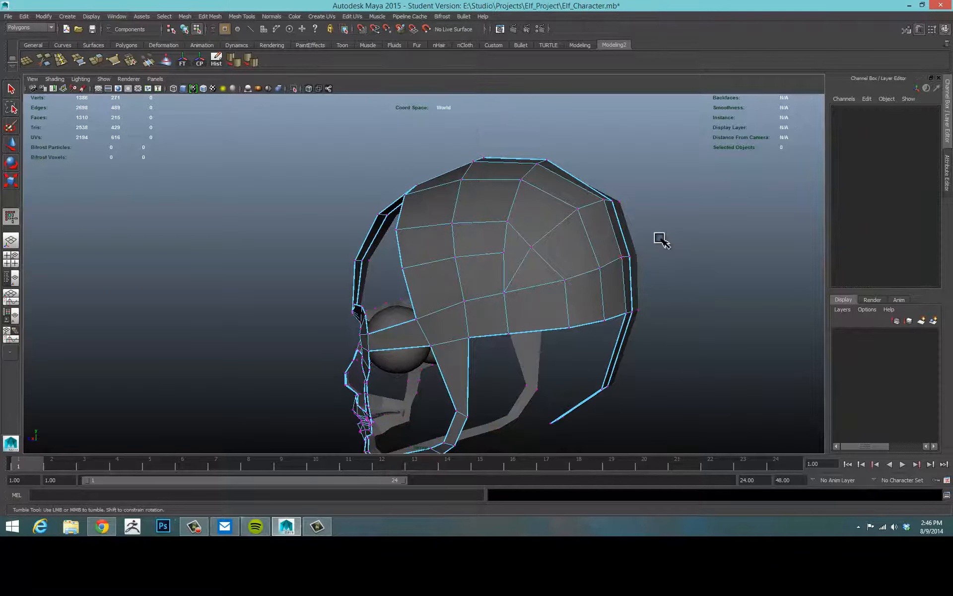
Step: Examine the head from several angles in smooth preview, checking the rounding of the skull and the remaining openings
alt+drag(659, 238, 492, 268)
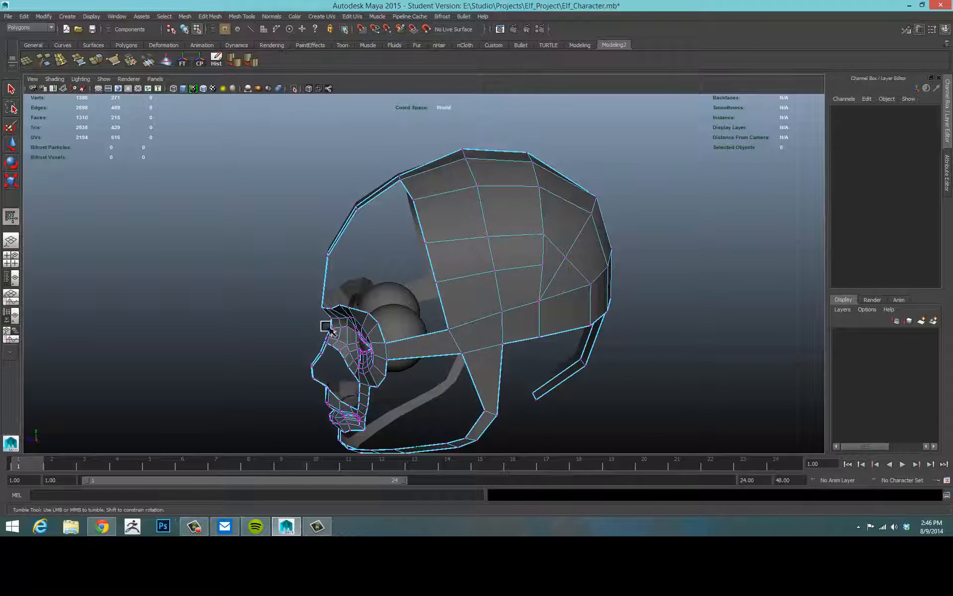
alt+drag(652, 375, 571, 312)
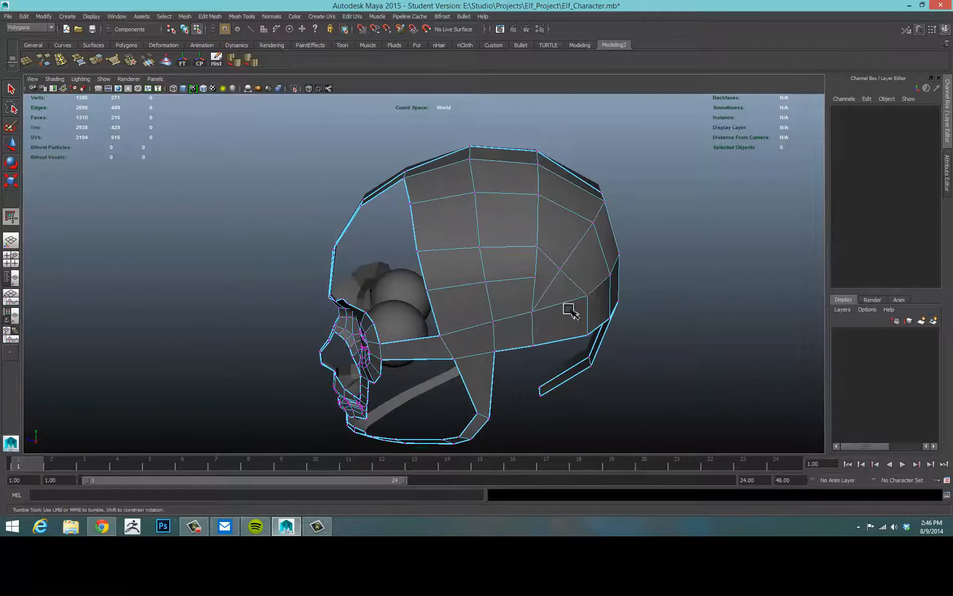
alt+drag(678, 314, 653, 302)
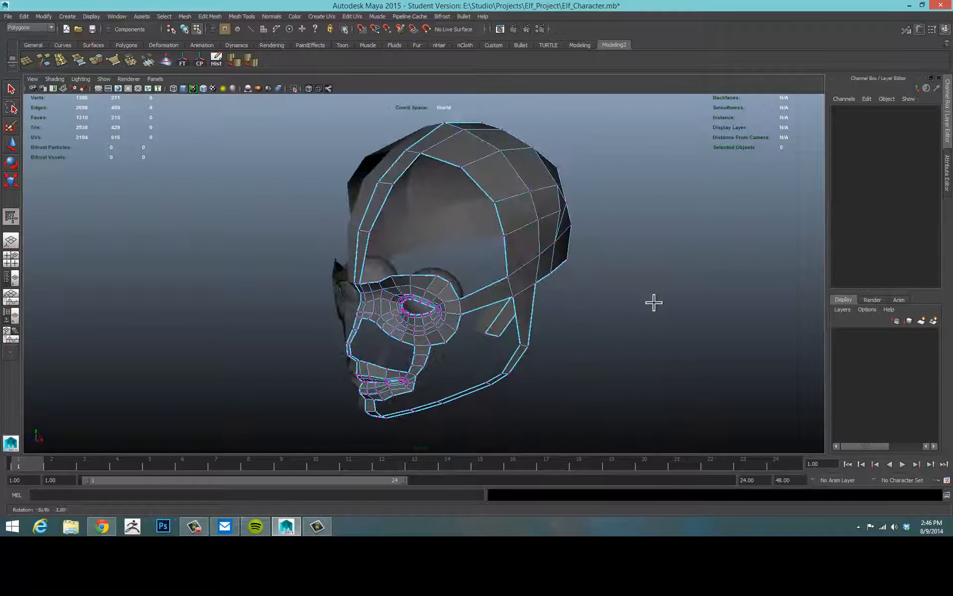
key(3)
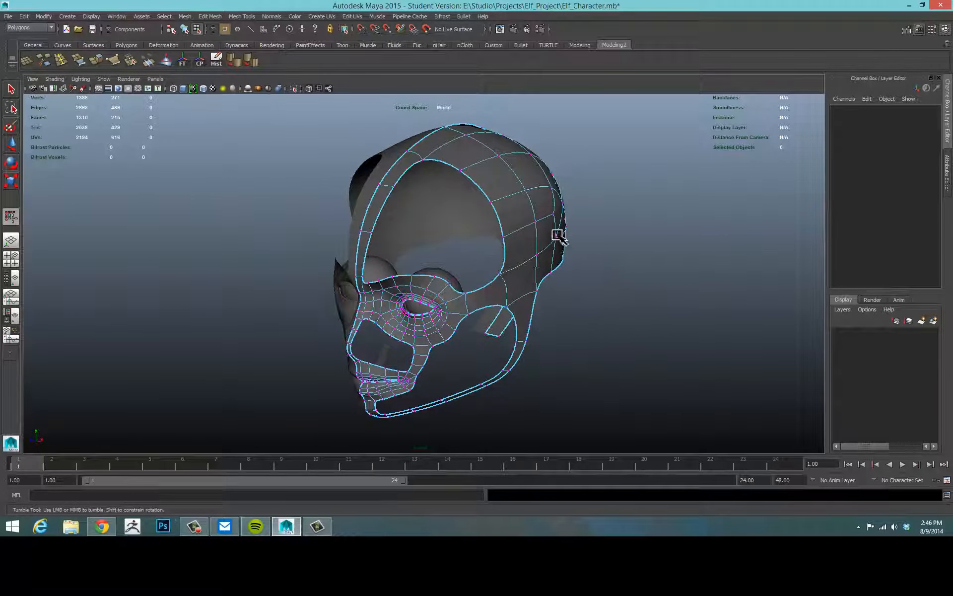
right_drag(558, 237, 606, 219)
alt+drag(653, 275, 645, 296)
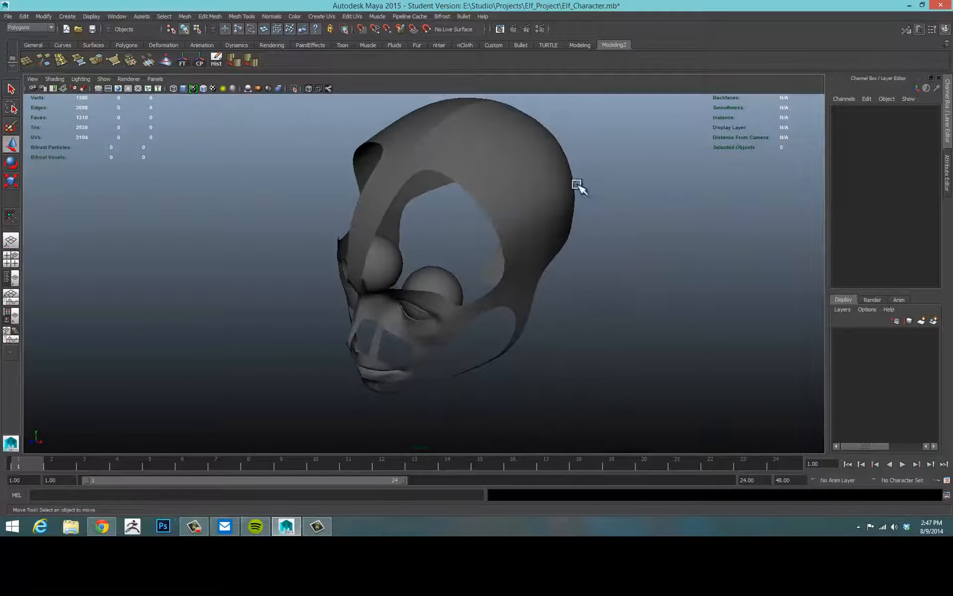
alt+drag(577, 186, 494, 287)
alt+middle_drag(494, 288, 548, 213)
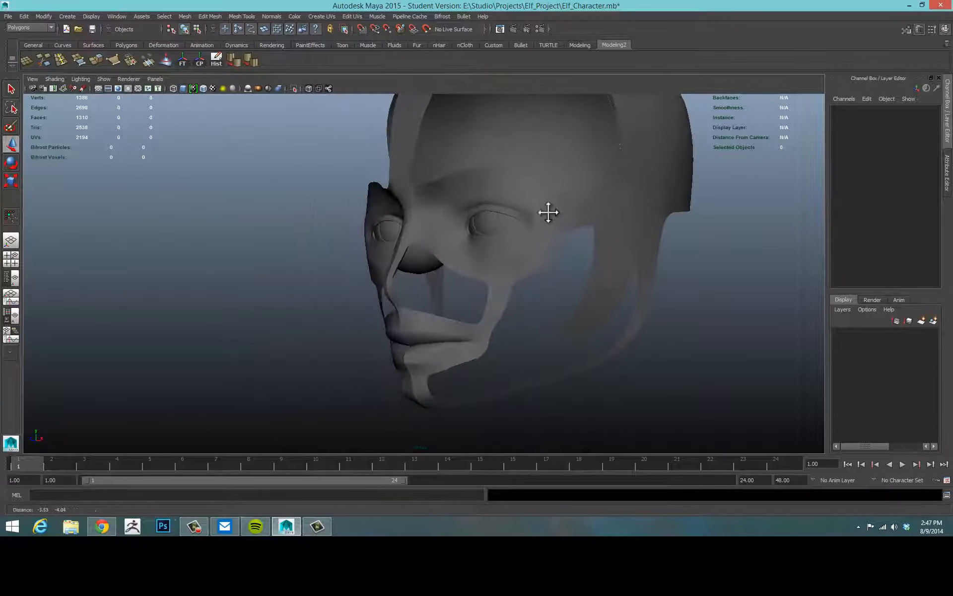
alt+drag(548, 212, 521, 215)
Step: Return the head mesh to its unsmoothed display, select a border edge of the forehead opening and close it with Fill Hole
click(623, 226)
alt+middle_drag(521, 215, 575, 251)
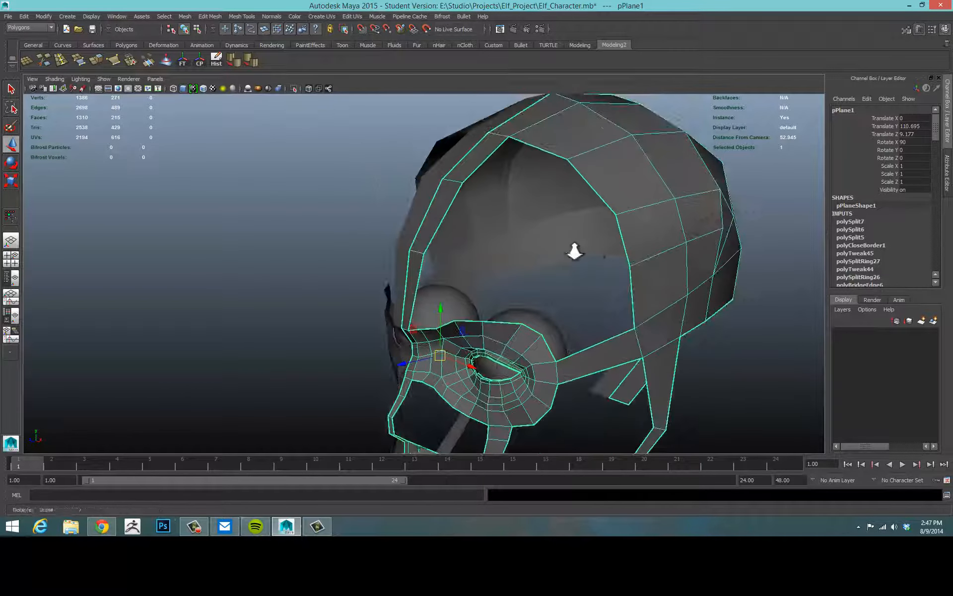
alt+right_drag(575, 250, 531, 187)
click(518, 187)
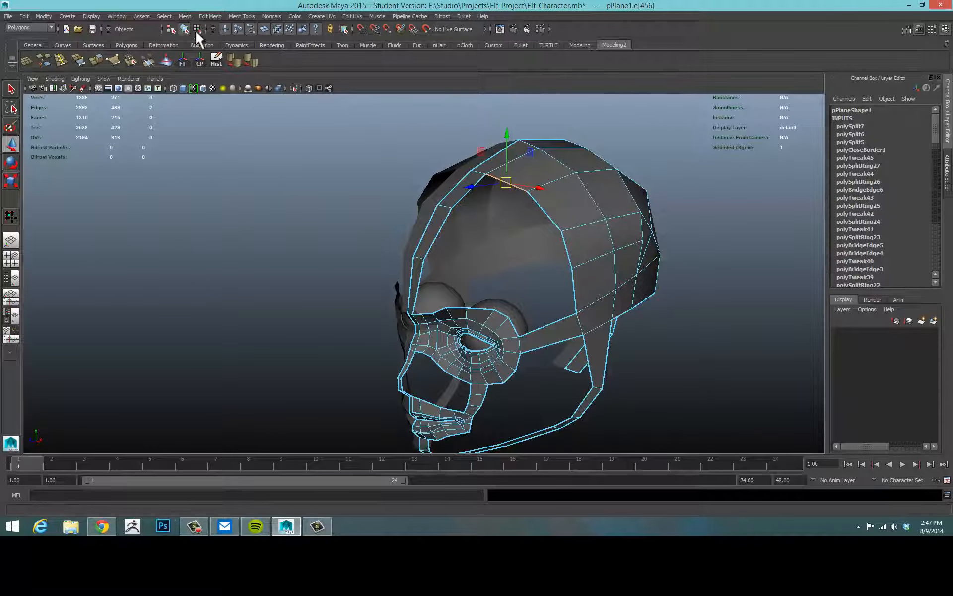
click(185, 16)
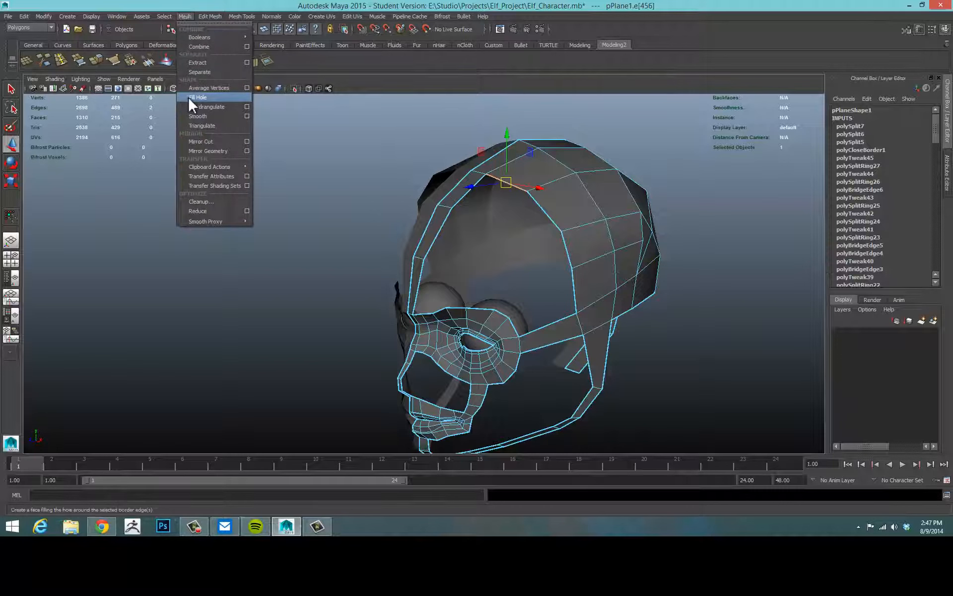
click(270, 59)
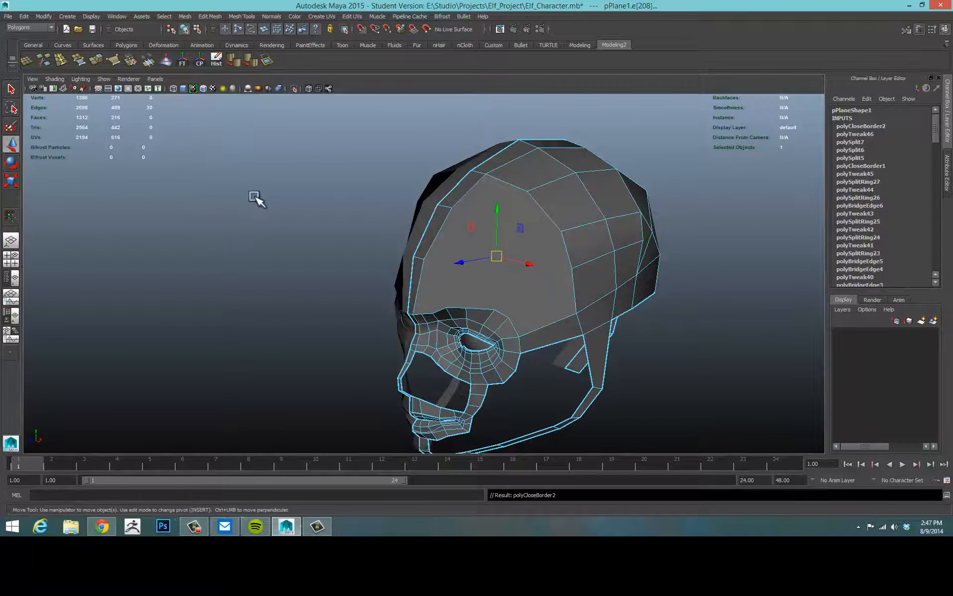
Step: Cut a curved edge with Multi-Cut from the temple strip's lower border across the filled forehead above the brow to the head's centre line
alt+drag(255, 197, 361, 198)
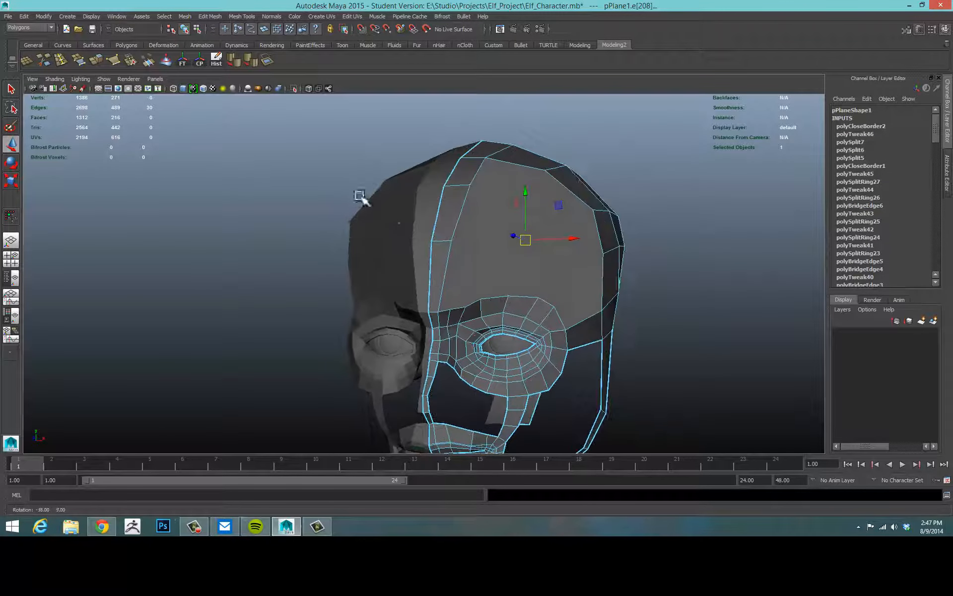
alt+drag(420, 226, 475, 287)
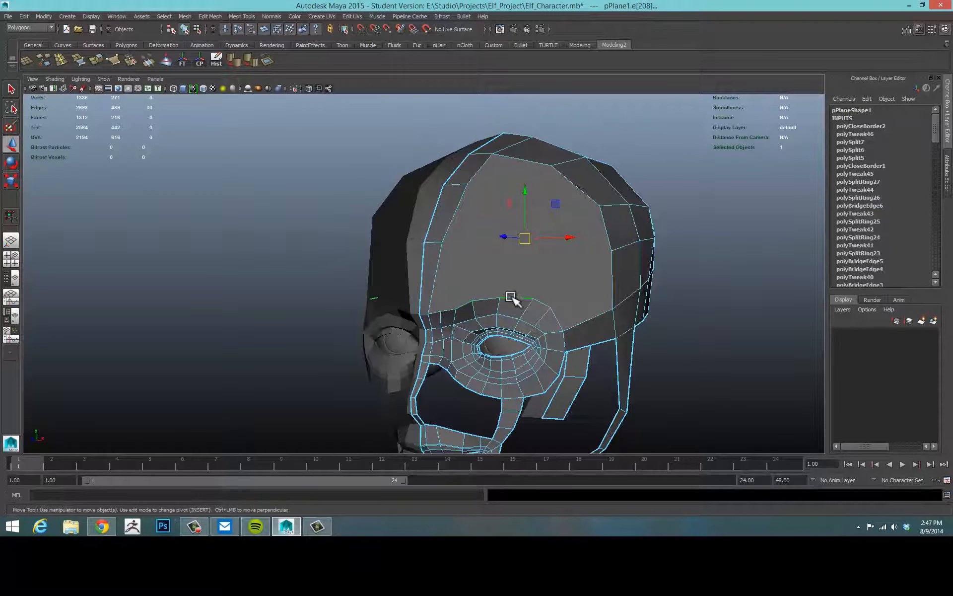
alt+drag(551, 300, 496, 298)
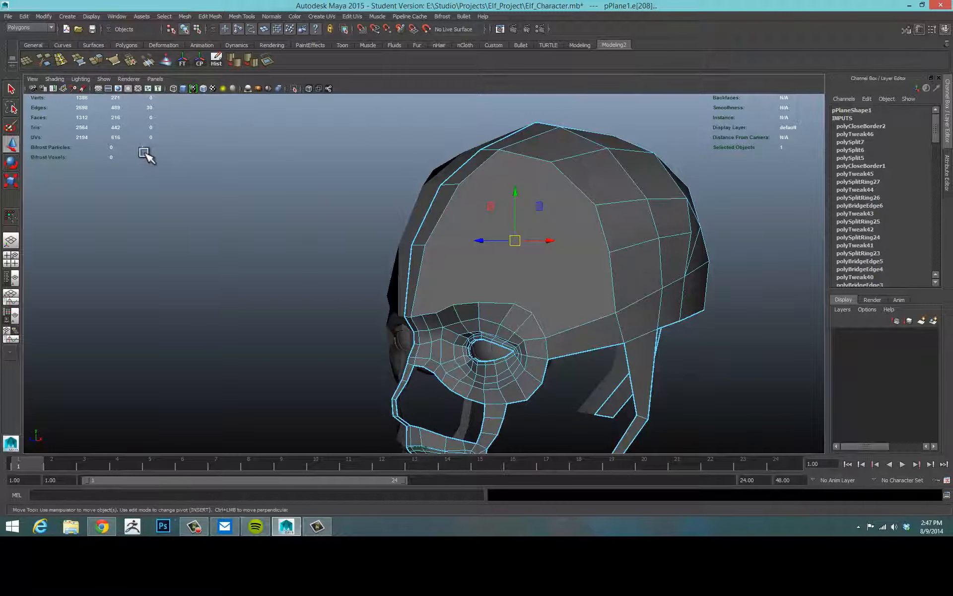
alt+drag(144, 153, 120, 124)
click(42, 59)
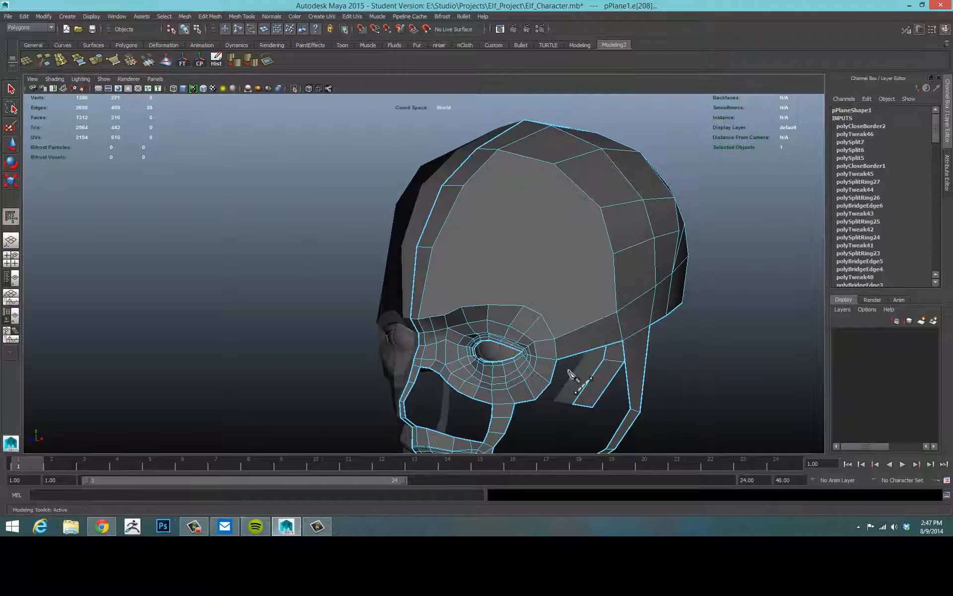
click(586, 351)
click(583, 322)
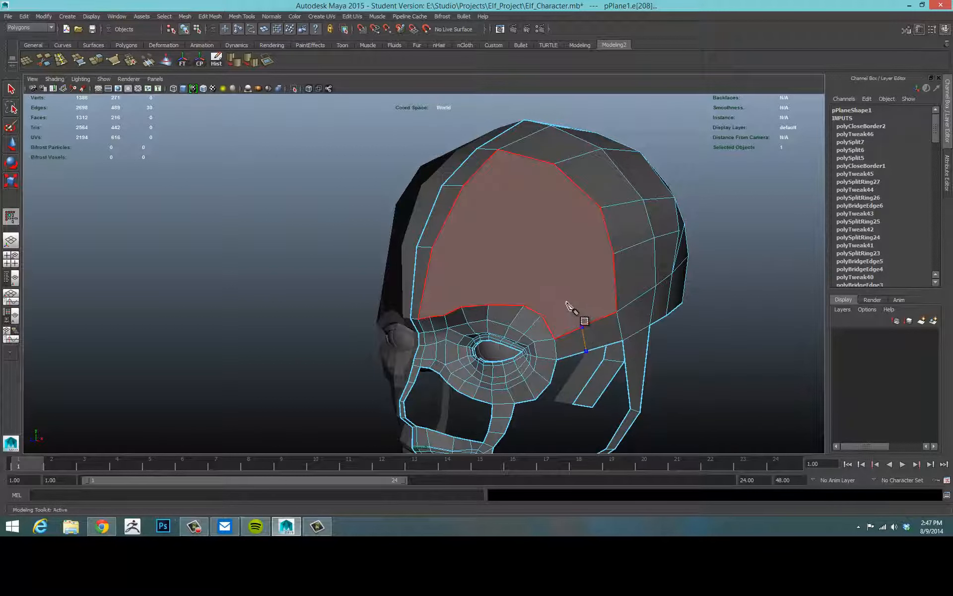
click(534, 287)
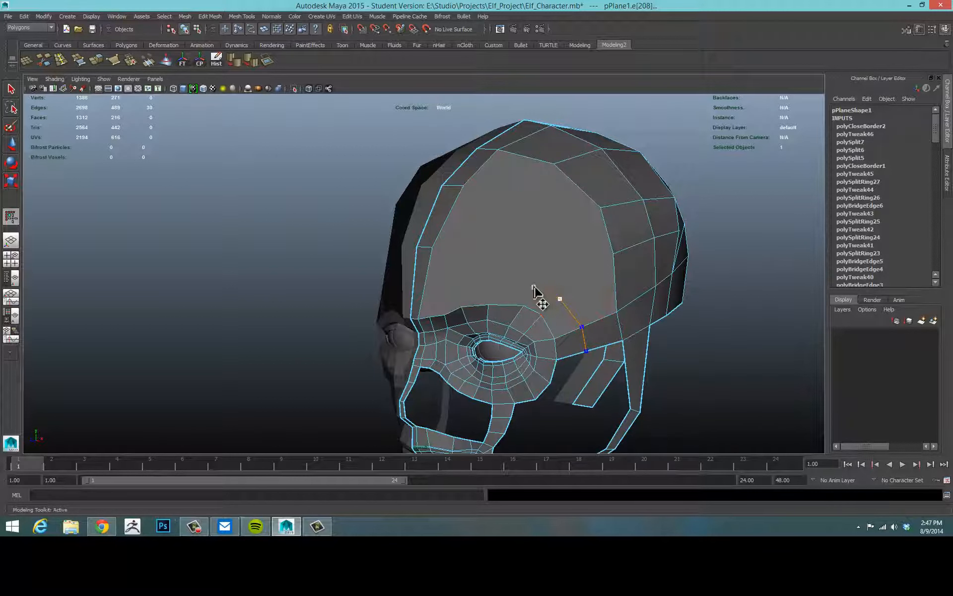
click(490, 277)
click(456, 286)
click(425, 283)
alt+drag(469, 276, 549, 262)
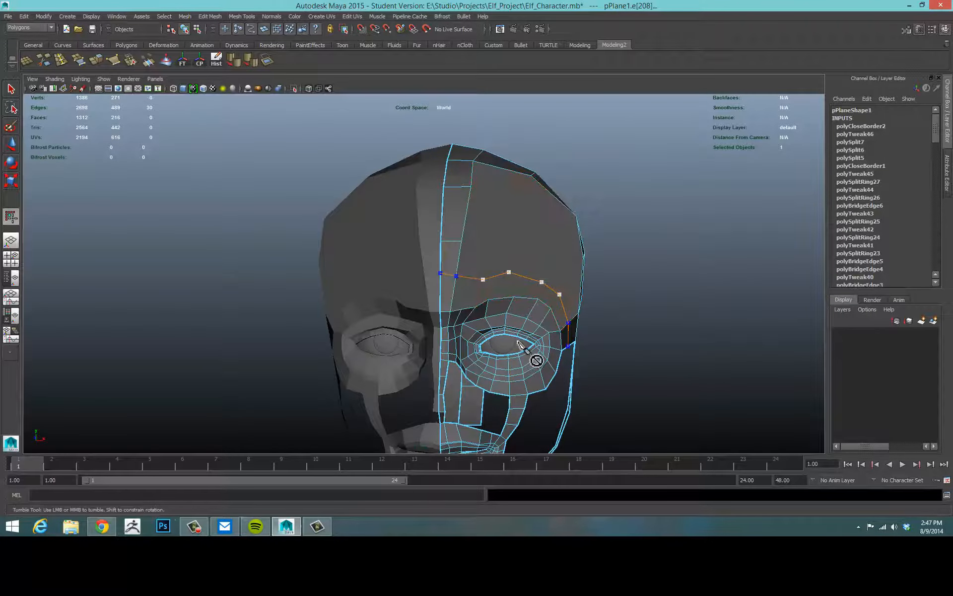
key(Return)
Step: Cut short edges joining the eye ring's outer and upper vertices to the matching vertices of the curved forehead cut
alt+drag(516, 343, 588, 333)
click(587, 332)
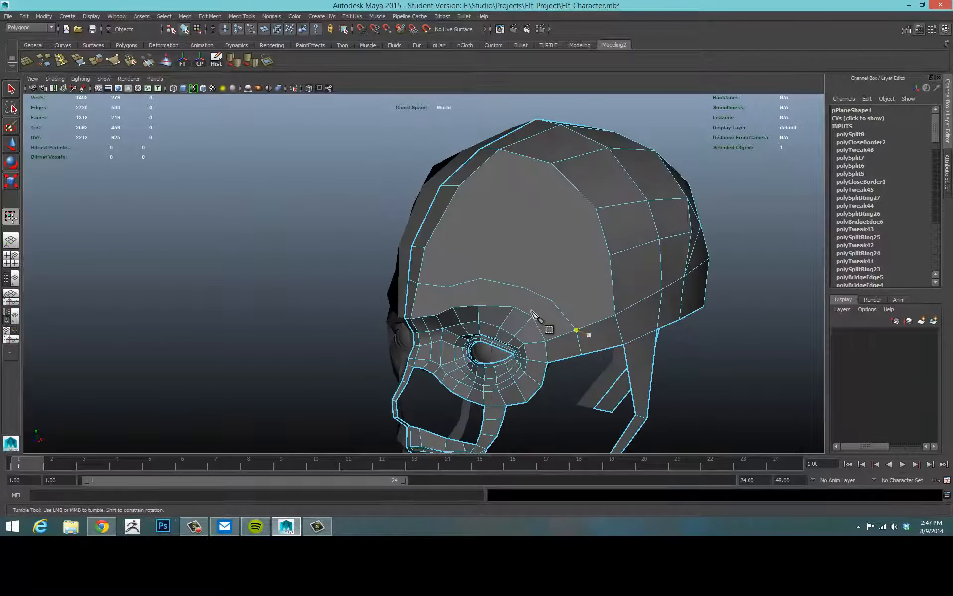
alt+right_drag(587, 332, 648, 296)
mouse_move(571, 344)
alt+mouse_down()
mouse_move(579, 276)
mouse_move(521, 272)
mouse_move(578, 280)
mouse_move(570, 338)
alt+mouse_up()
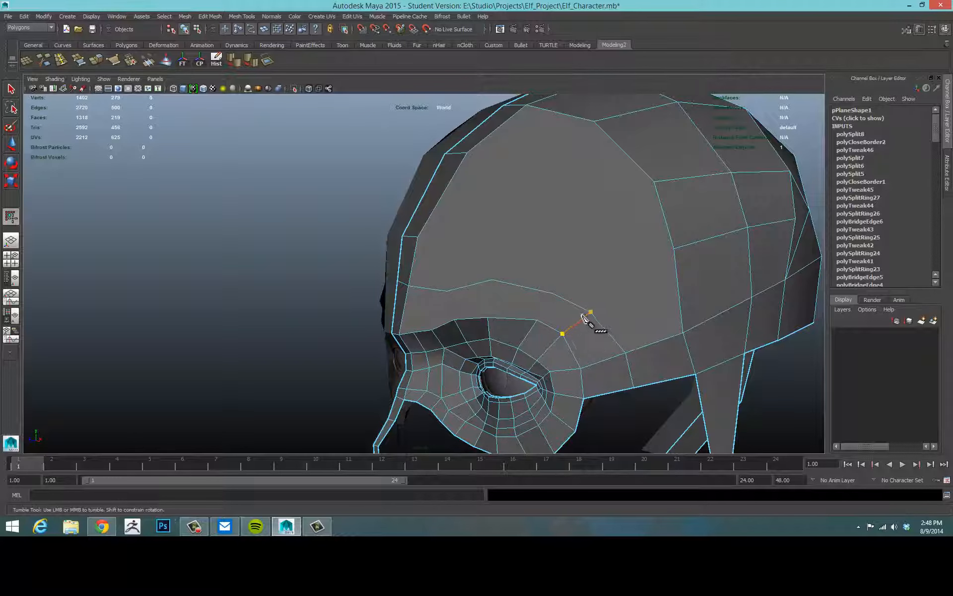
key(Return)
click(537, 319)
click(553, 293)
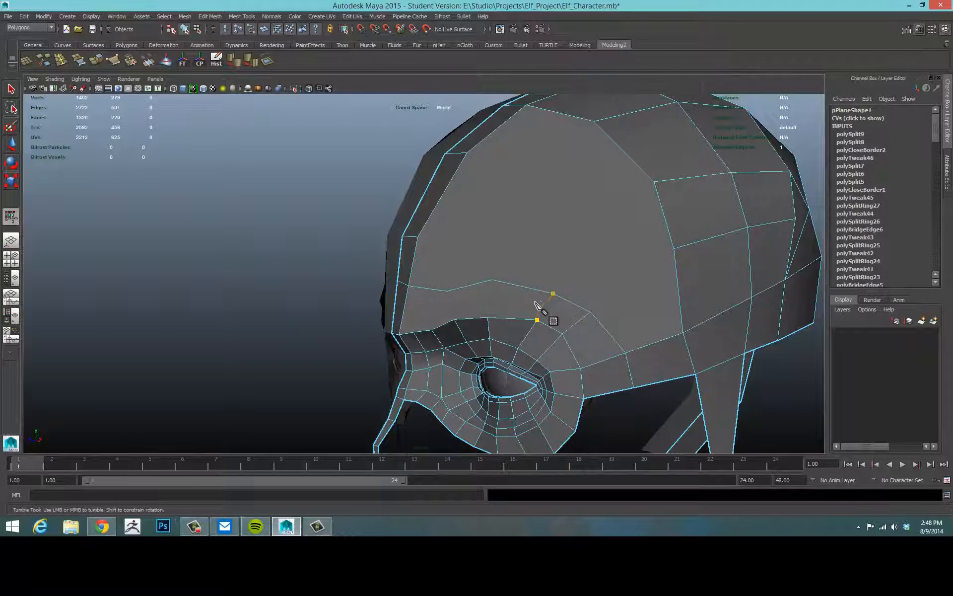
key(Return)
click(487, 318)
key(Return)
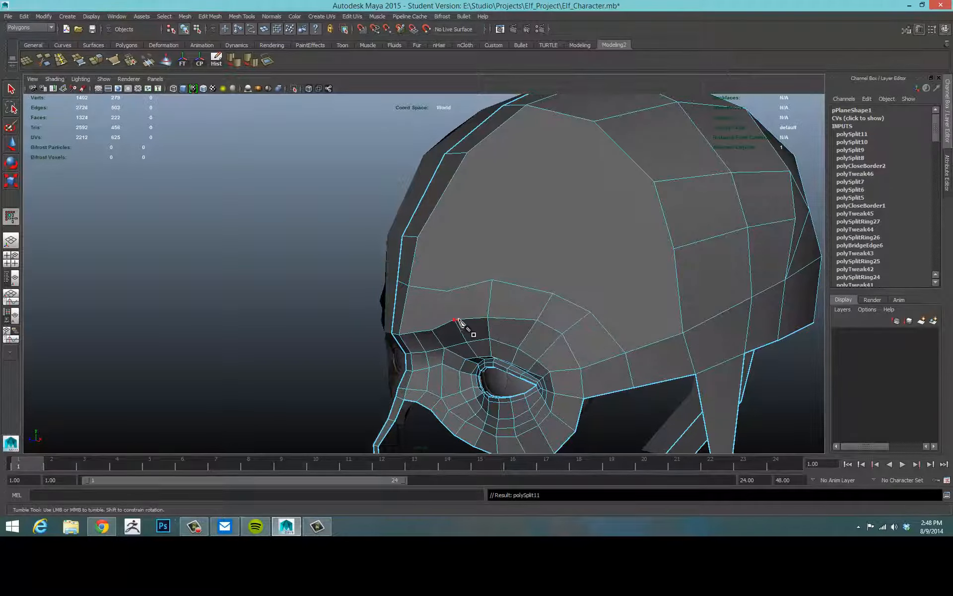
Step: Cut two more short edges from the inner brow vertices up to the curved forehead cut near the centre strip
click(454, 319)
click(446, 291)
key(Return)
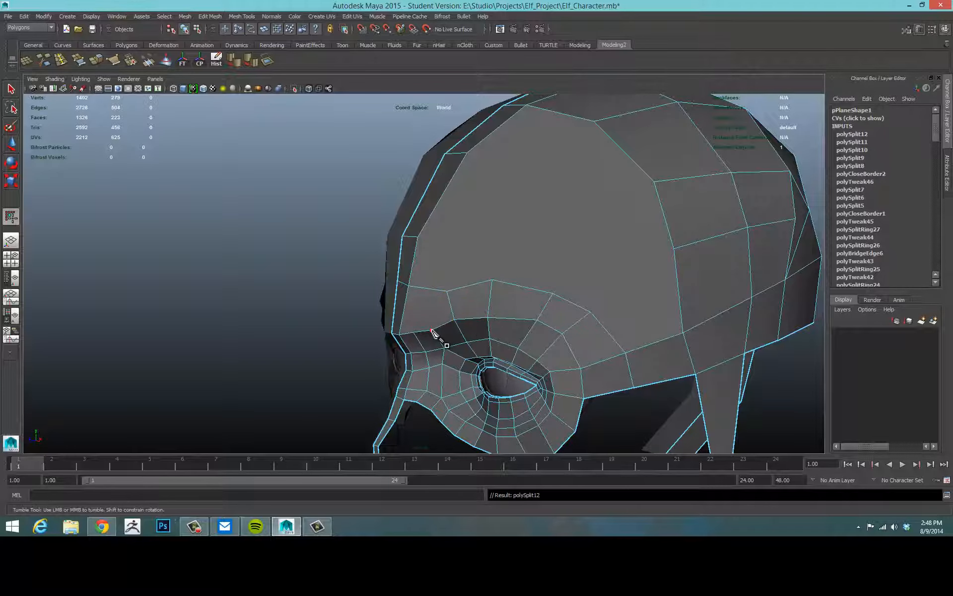
click(431, 330)
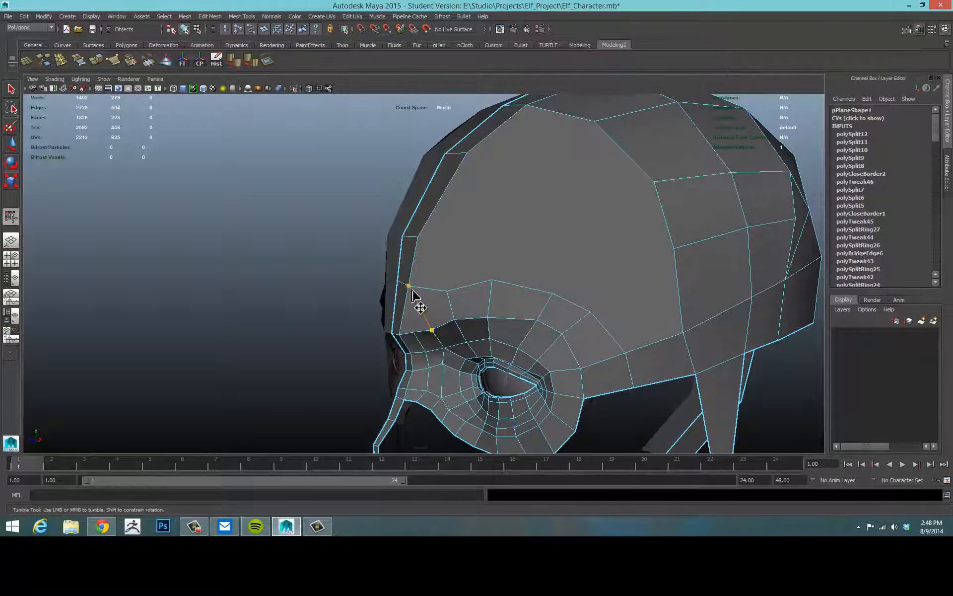
key(Return)
Step: Select the new forehead-cut vertices above the eye's outer corner and adjust their position to round the brow, clearing the selection
alt+drag(598, 362, 574, 361)
mouse_move(476, 298)
alt+right_down()
mouse_move(467, 301)
mouse_move(470, 313)
alt+right_up()
click(470, 313)
alt+drag(470, 313, 396, 337)
alt+drag(460, 355, 623, 351)
click(474, 354)
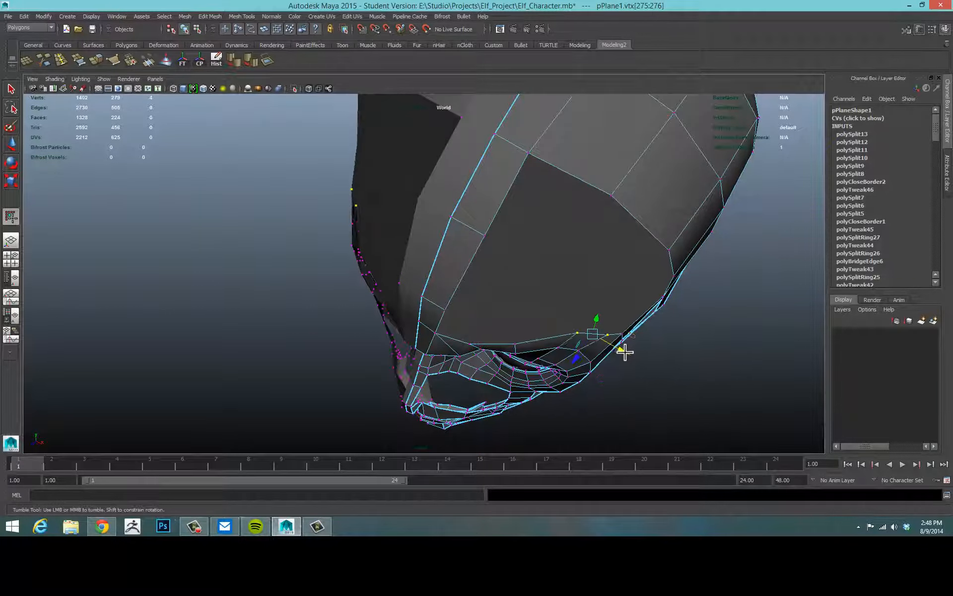
click(581, 370)
drag(576, 327, 749, 374)
click(614, 324)
click(766, 351)
alt+right_drag(749, 374, 693, 334)
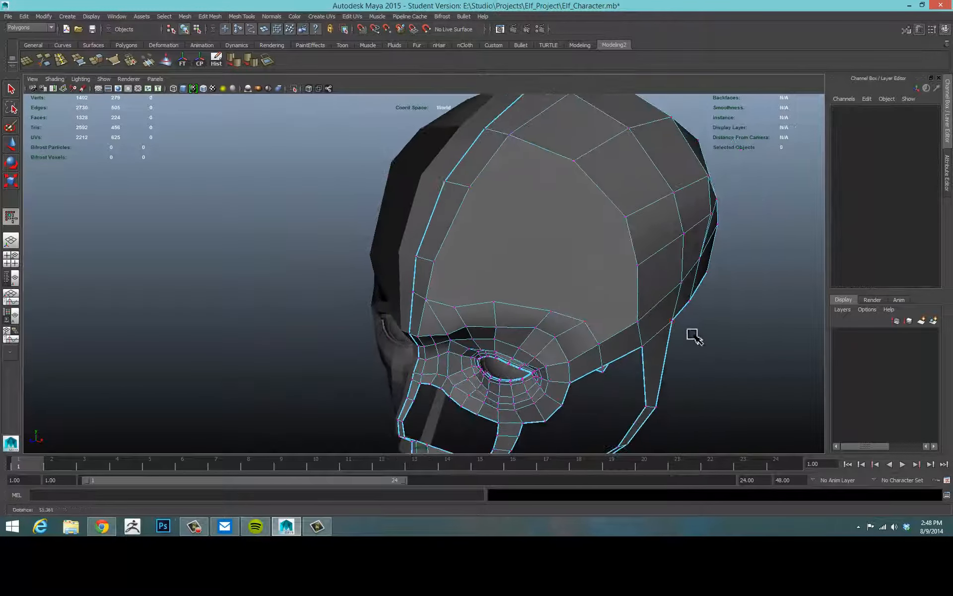
Step: Cut two edges from the curved forehead cut's vertices above the eye up to the matching vertices of the skull strip
click(494, 302)
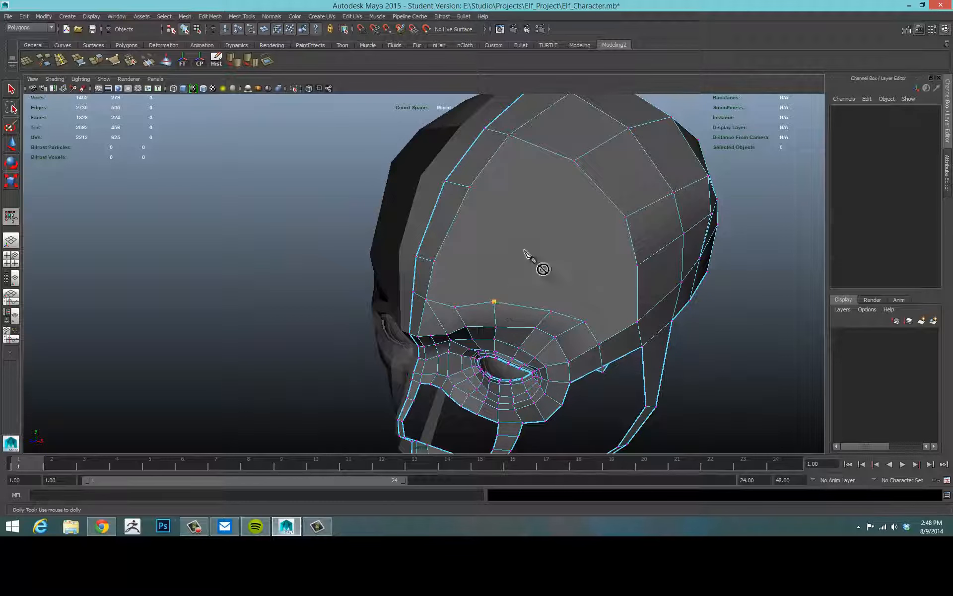
drag(574, 165, 575, 180)
drag(494, 302, 574, 164)
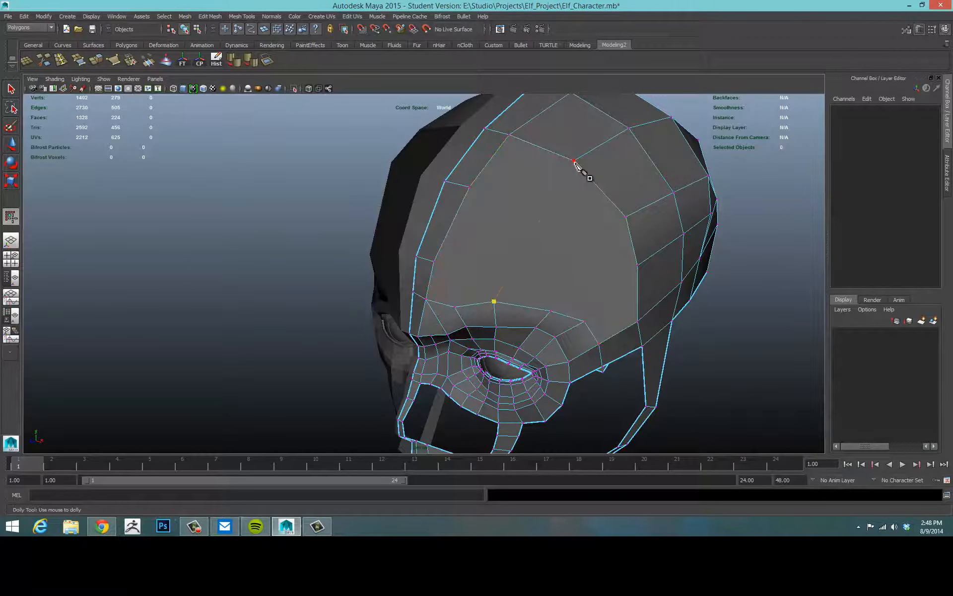
key(Return)
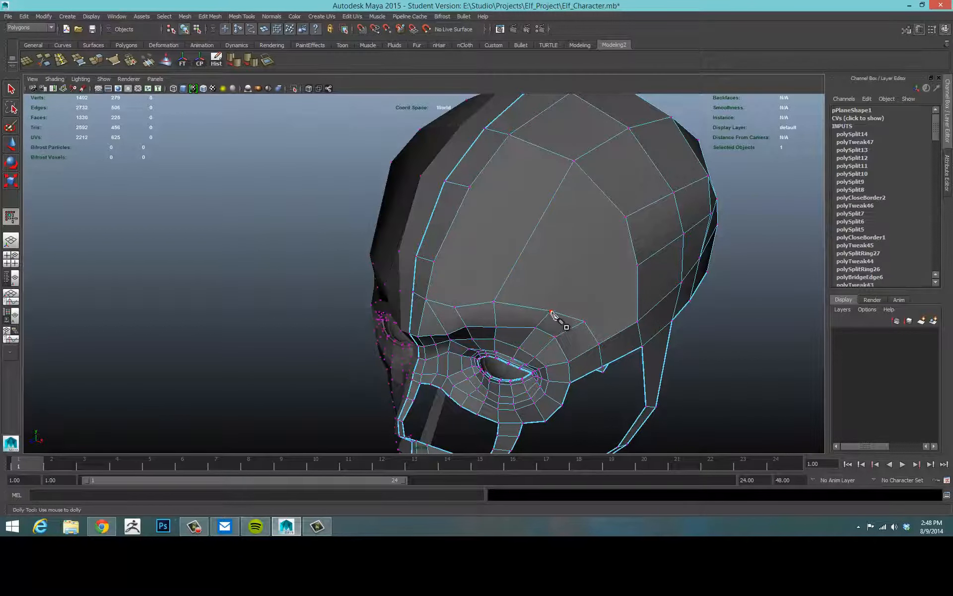
drag(551, 311, 626, 217)
key(Return)
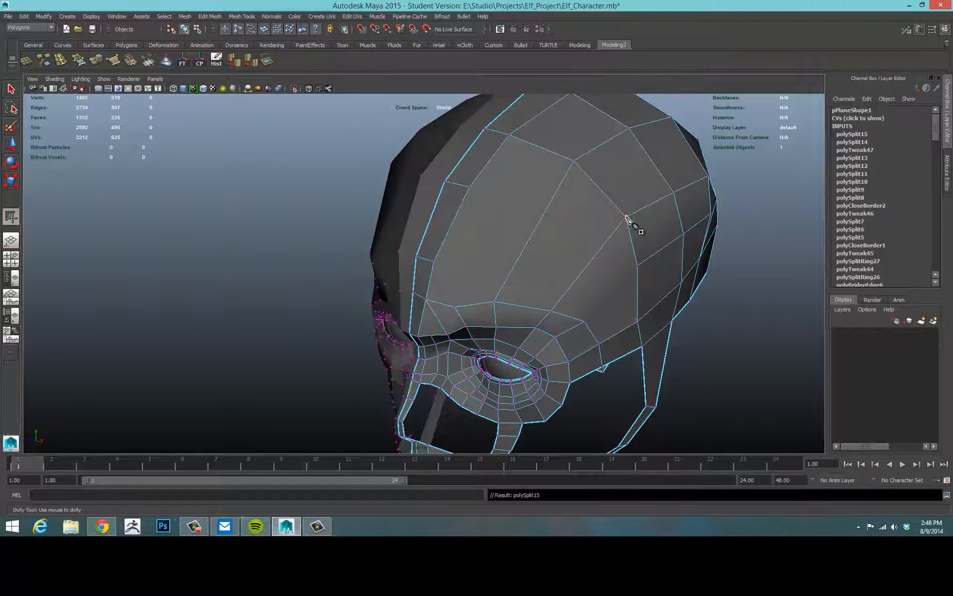
Step: Cut a crosswise edge from the centre strip through the two upright forehead edges and down to the temple strip's lower border
click(469, 187)
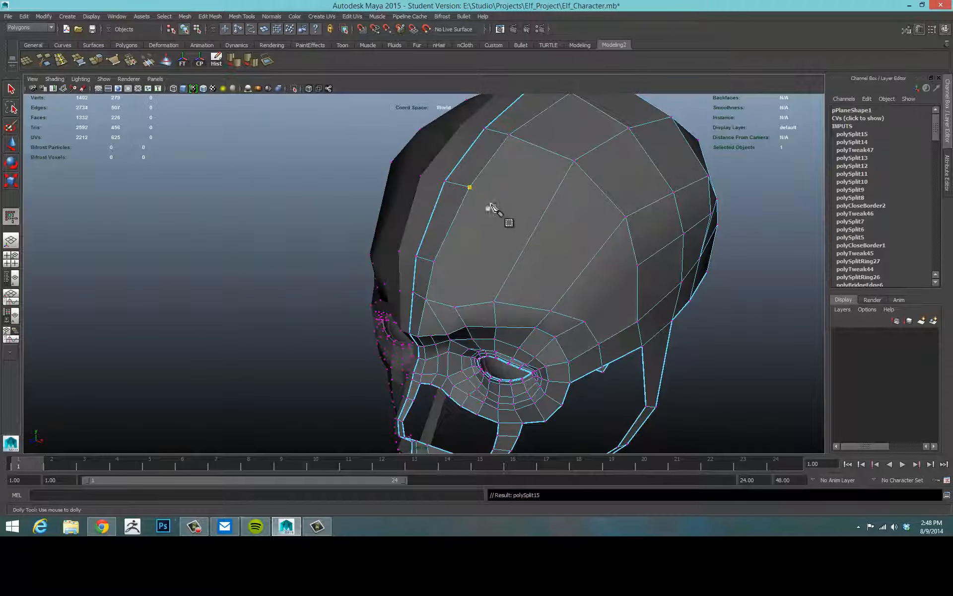
click(549, 206)
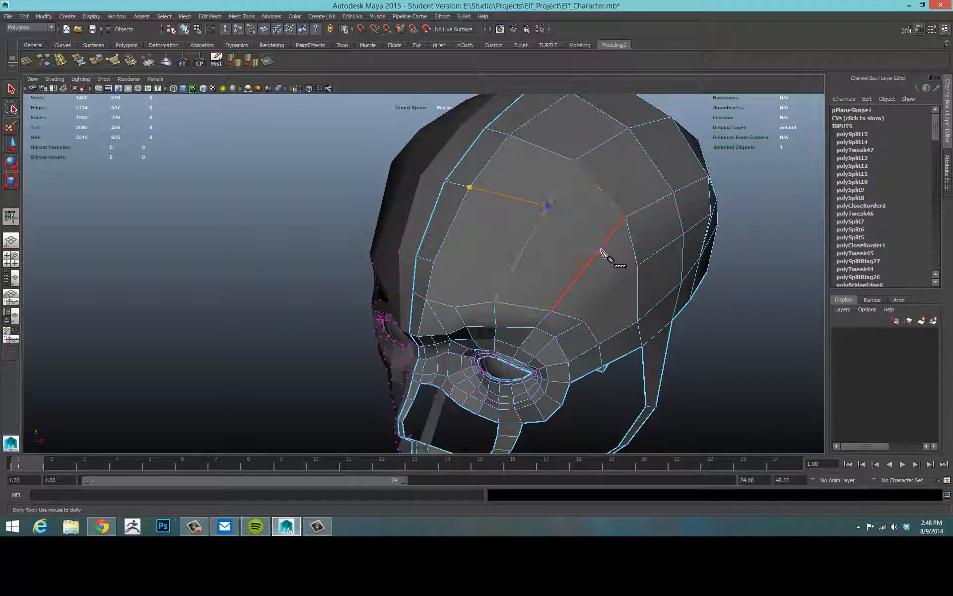
click(622, 331)
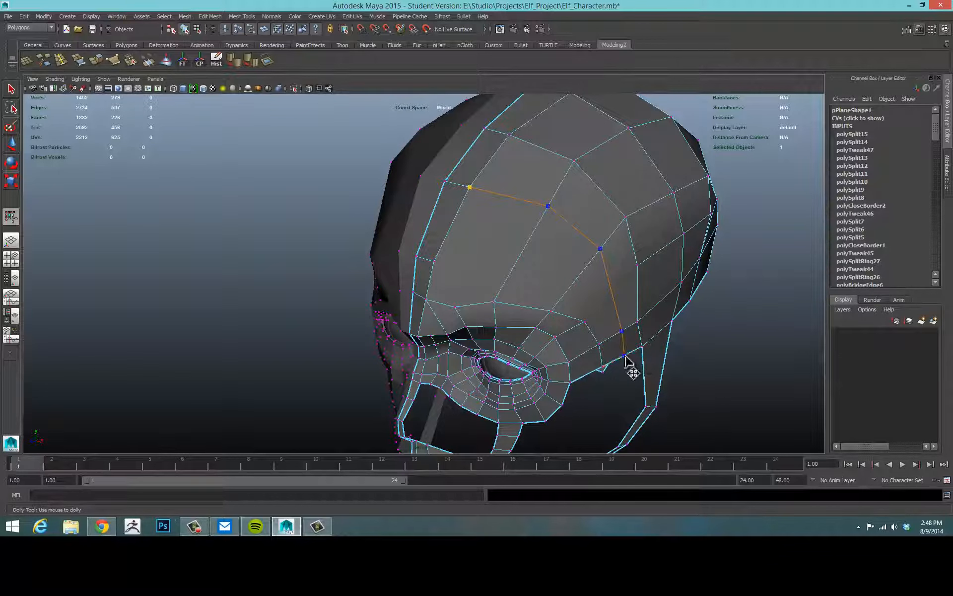
key(Return)
Step: Cut an edge from the outer brow vertex across the crosswise forehead cut to the side skull strip's vertex
click(585, 322)
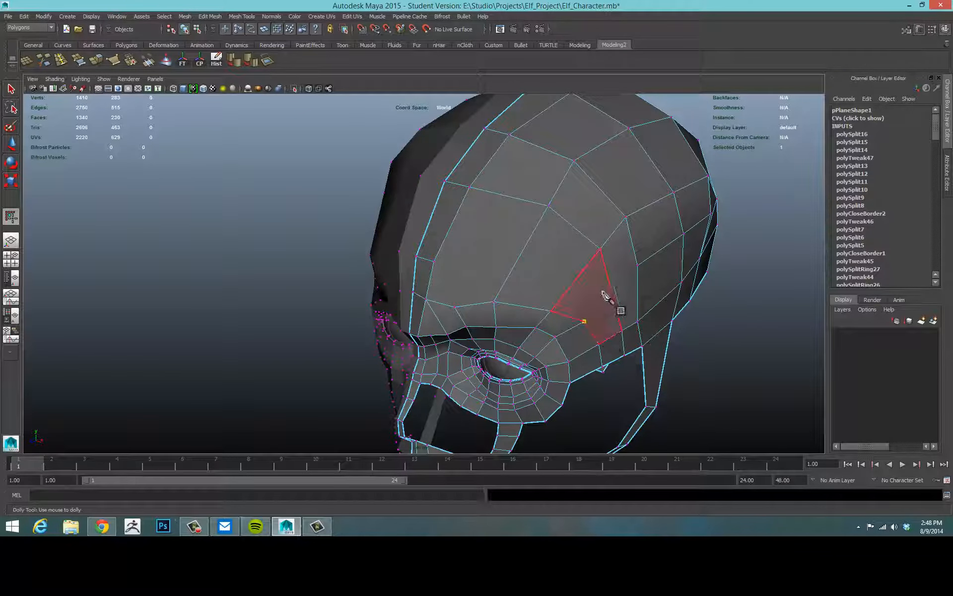
click(610, 289)
click(638, 267)
key(Return)
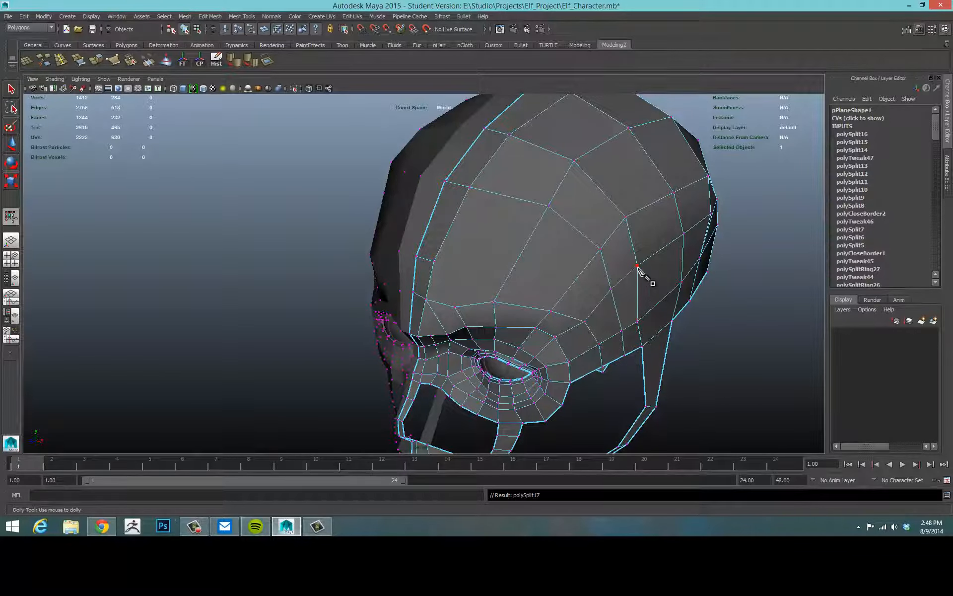
Step: Select vertices on the crosswise forehead cut and adjust their position to round the forehead, clearing the selection
alt+drag(635, 232, 532, 287)
click(510, 252)
alt+drag(497, 255, 470, 215)
click(603, 273)
alt+right_drag(470, 215, 552, 232)
alt+drag(587, 237, 551, 249)
alt+right_drag(551, 249, 562, 270)
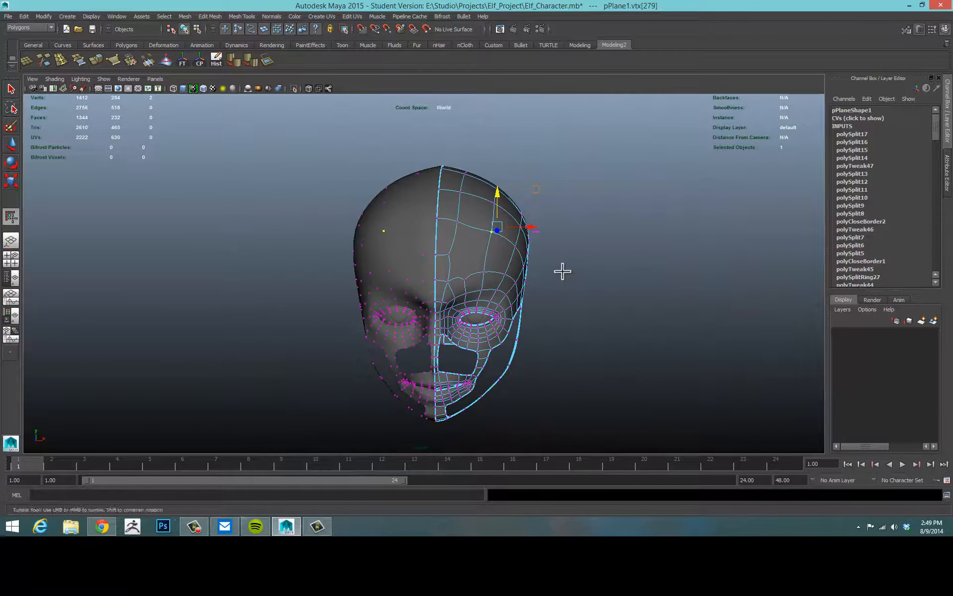
alt+drag(561, 270, 532, 223)
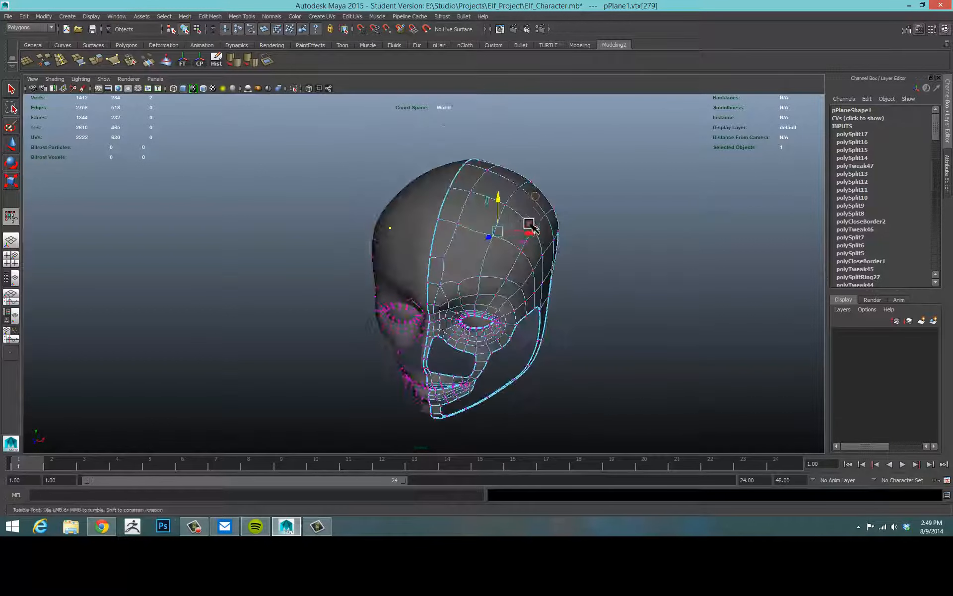
right_drag(532, 223, 569, 207)
alt+drag(569, 207, 655, 285)
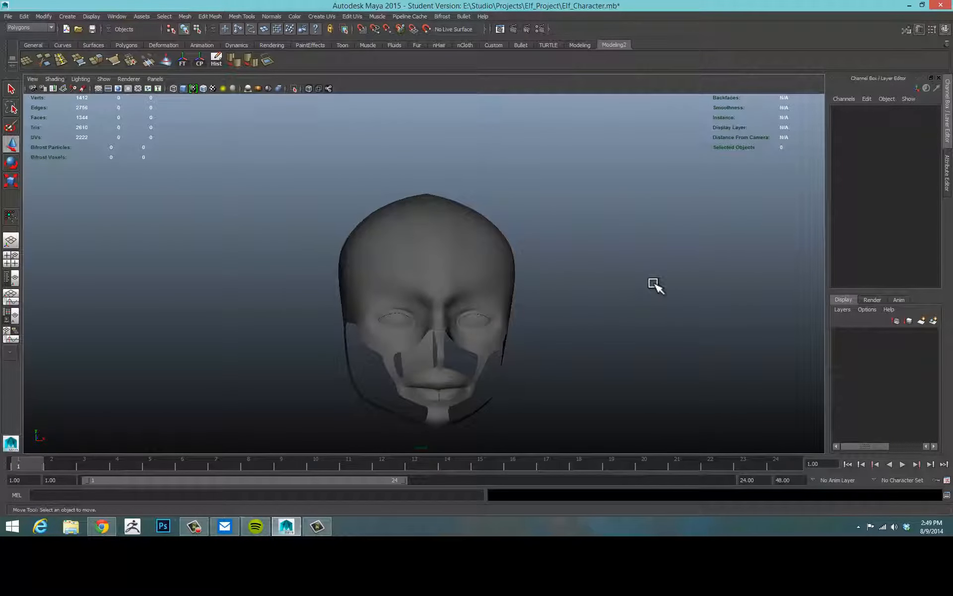
Step: Move the forehead-cut vertices above the brow one by one, from the inner brow to the eye's outer corner, to round the brow line
alt+drag(518, 299, 417, 320)
alt+right_drag(427, 317, 587, 311)
alt+drag(581, 311, 472, 287)
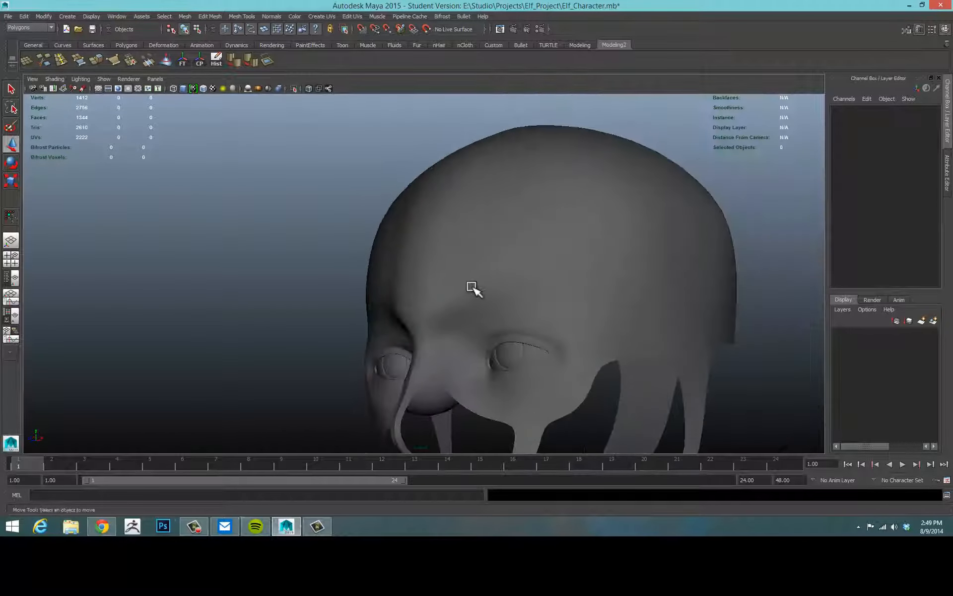
click(554, 299)
alt+drag(506, 322, 487, 215)
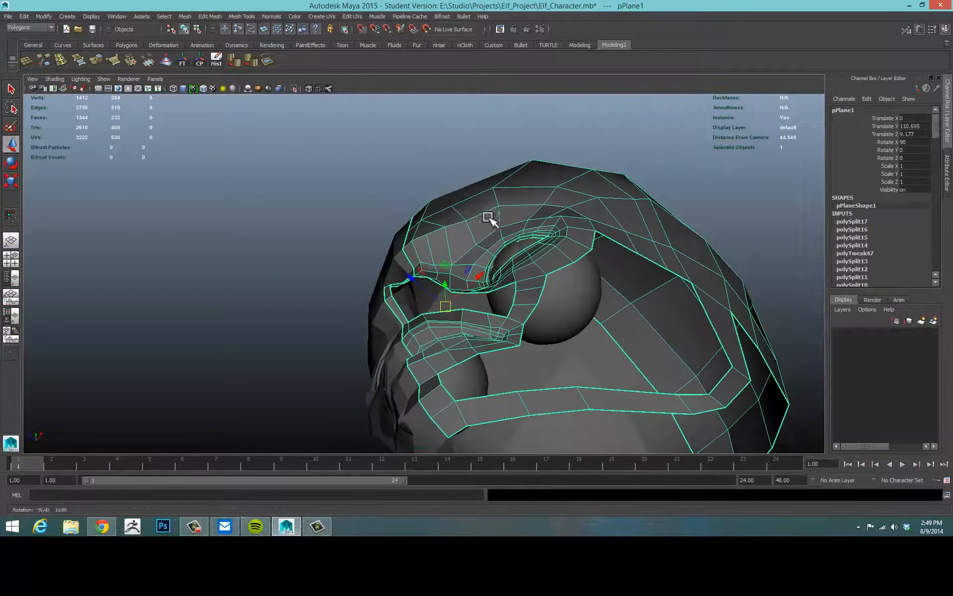
mouse_move(487, 214)
right_down()
mouse_move(454, 210)
mouse_move(485, 219)
right_up()
click(455, 201)
drag(455, 201, 453, 228)
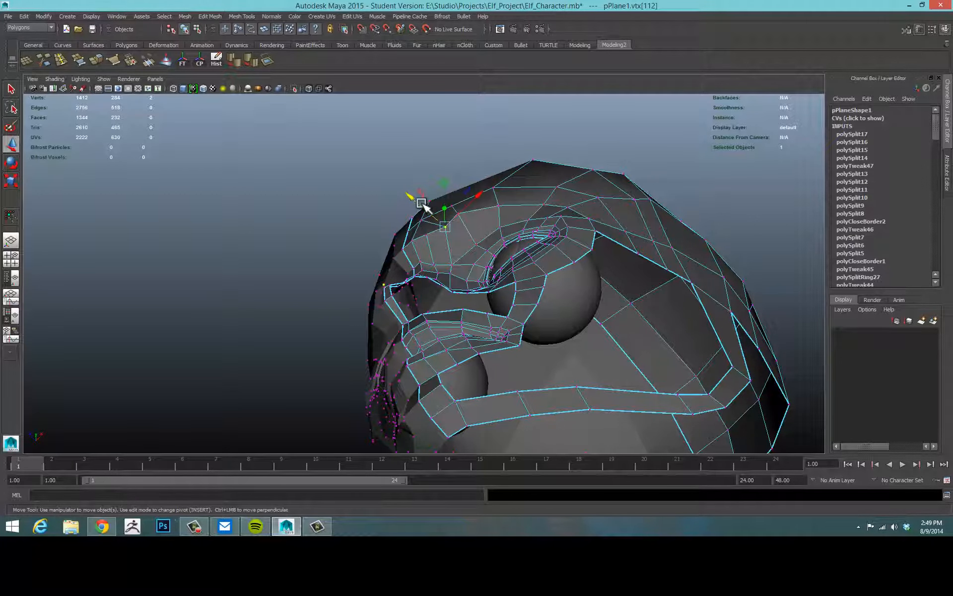
click(497, 189)
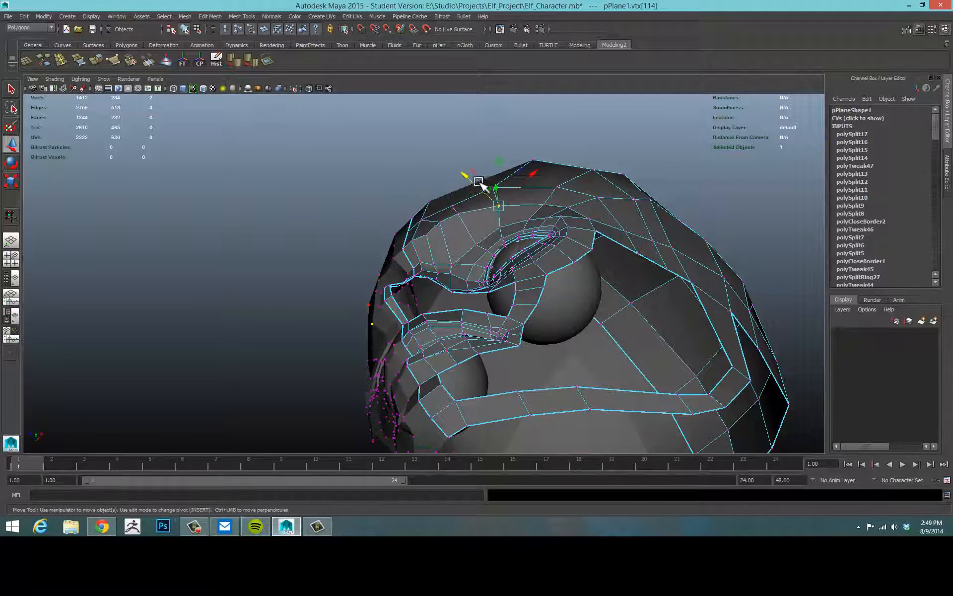
click(542, 205)
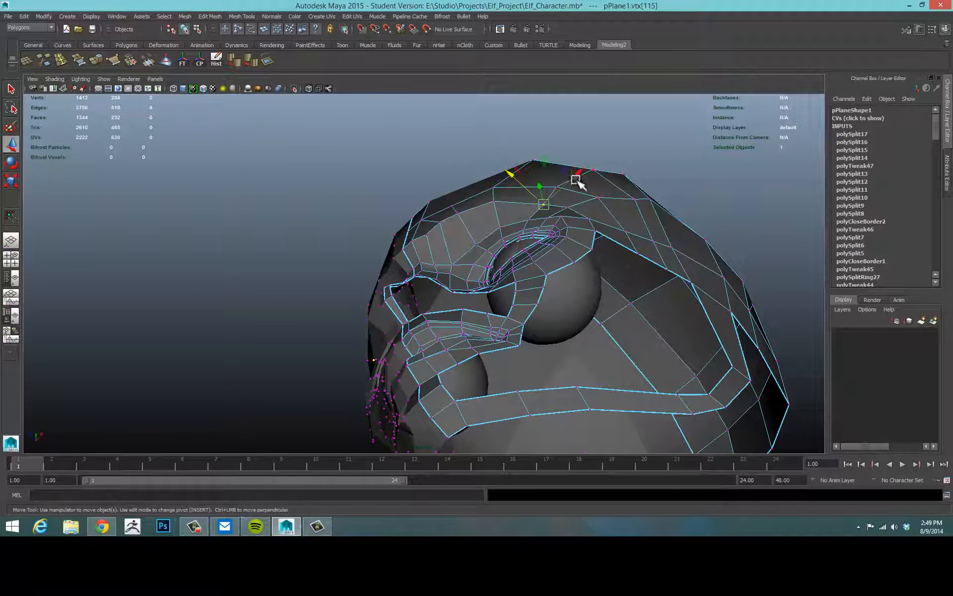
drag(576, 179, 580, 170)
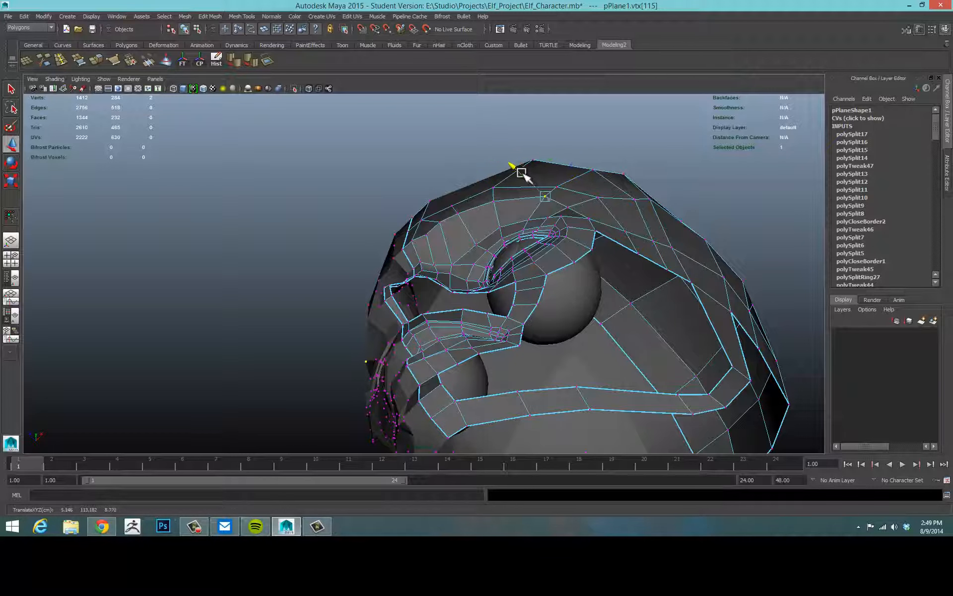
click(567, 205)
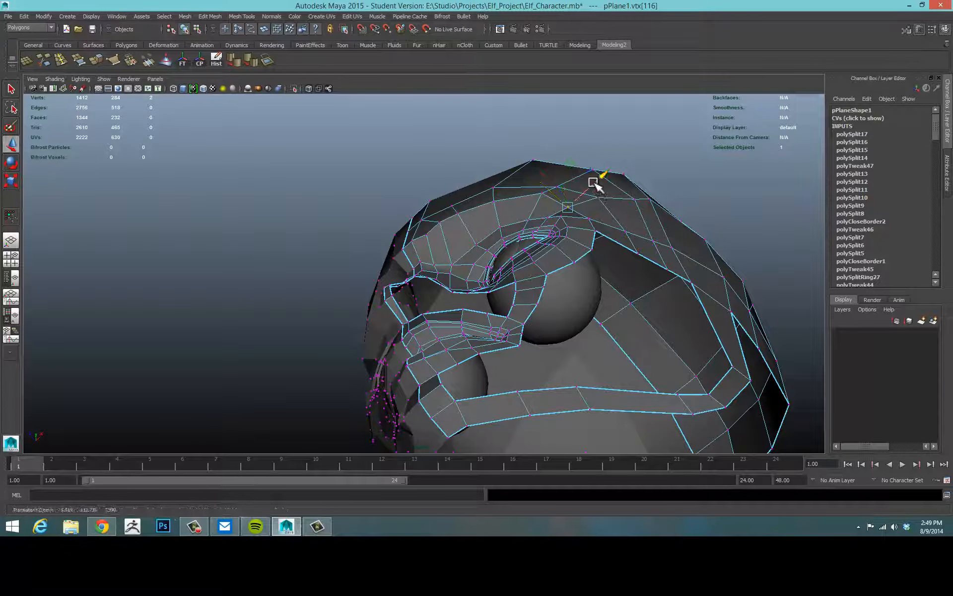
Step: Examine the reshaped brow and forehead in smooth preview with the selection cleared, and return the head mesh to its unsmoothed display
alt+drag(598, 181, 618, 222)
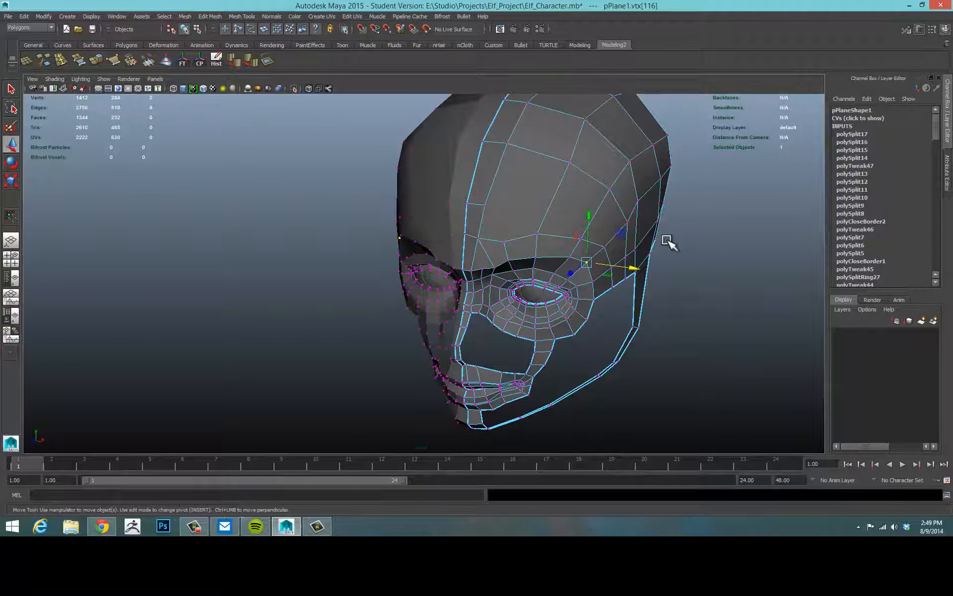
mouse_move(557, 218)
alt+mouse_down()
mouse_move(529, 202)
mouse_move(538, 218)
mouse_move(615, 237)
mouse_move(562, 233)
alt+mouse_up()
key(3)
right_drag(555, 238, 529, 218)
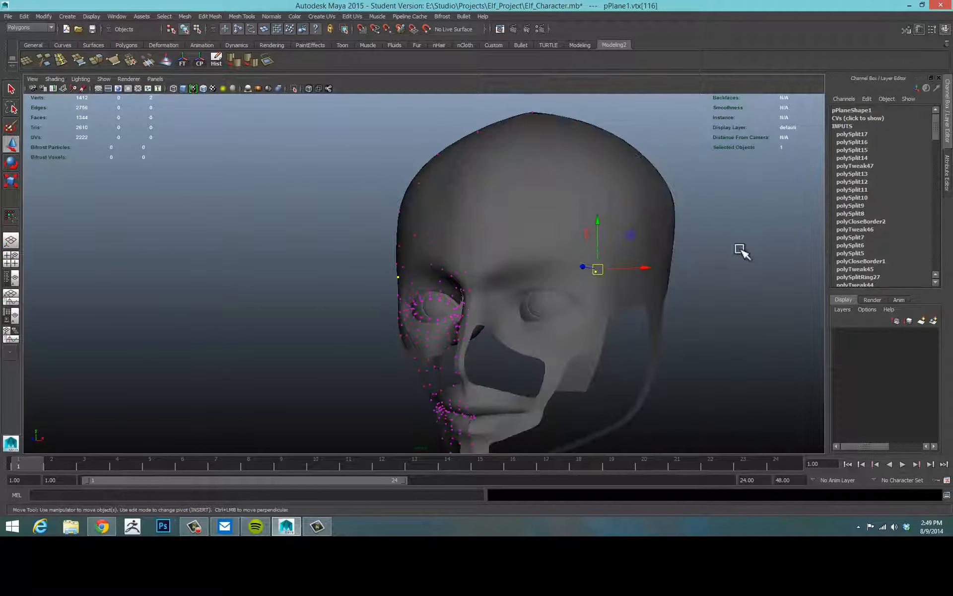
click(739, 254)
alt+drag(738, 254, 637, 268)
click(571, 258)
alt+middle_drag(637, 268, 558, 330)
key(1)
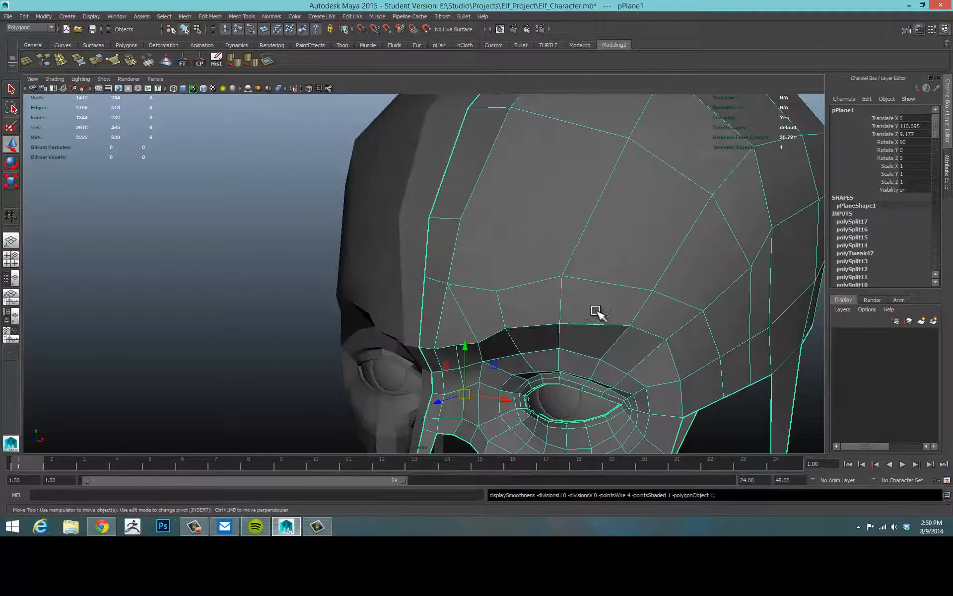
Step: Cut an edge with Multi-Cut from the forehead vertex above the eye to the centre strip's nearest upper vertex
alt+drag(638, 309, 633, 303)
alt+right_drag(632, 304, 581, 300)
mouse_move(581, 300)
alt+mouse_down()
mouse_move(618, 304)
mouse_move(581, 302)
mouse_move(594, 308)
alt+mouse_up()
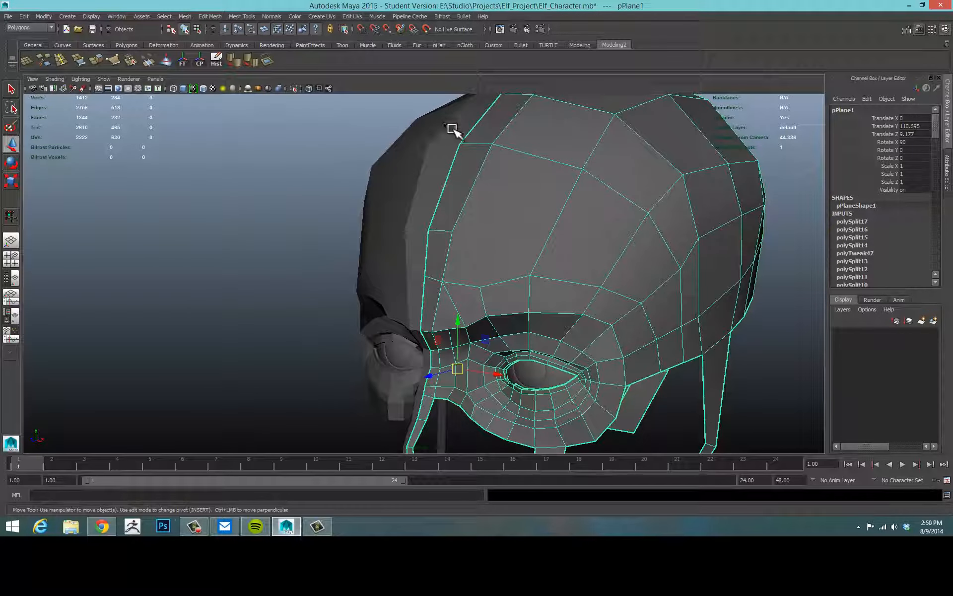
click(44, 61)
click(529, 275)
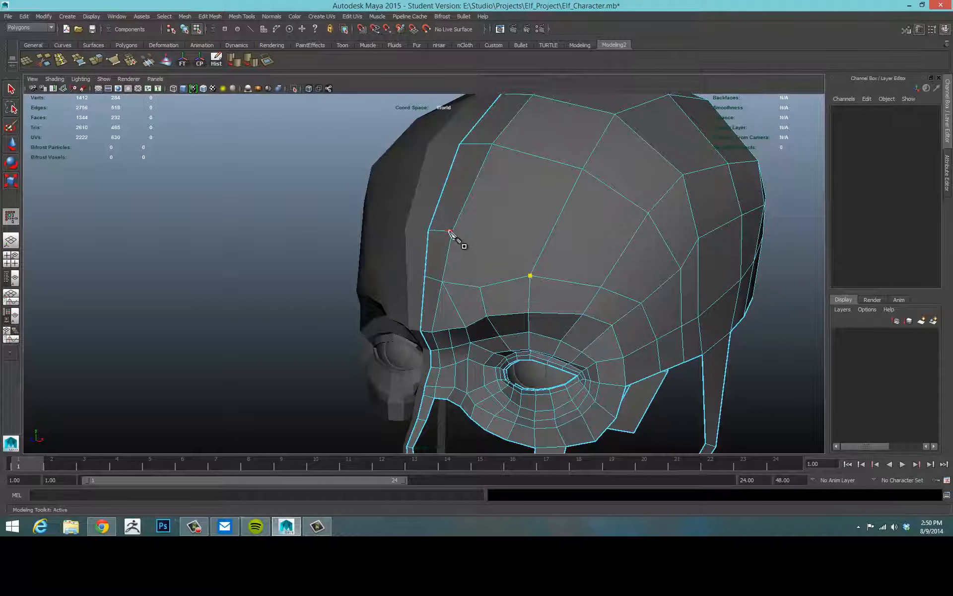
click(642, 303)
right_click(644, 319)
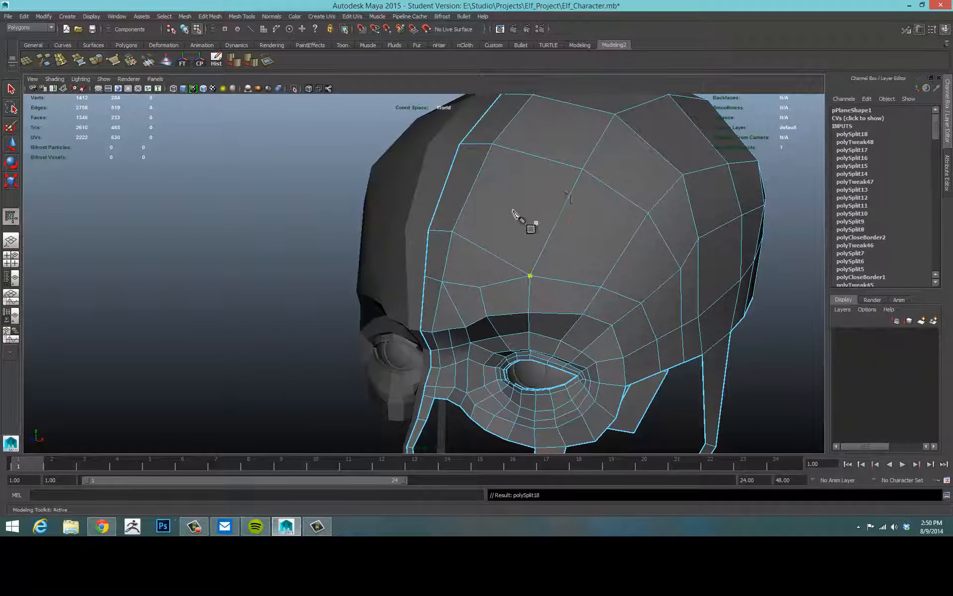
Step: Examine the edge flow across the side of the skull, the forehead and the inner brow
alt+drag(658, 231, 488, 276)
scroll(571, 227, down, 3)
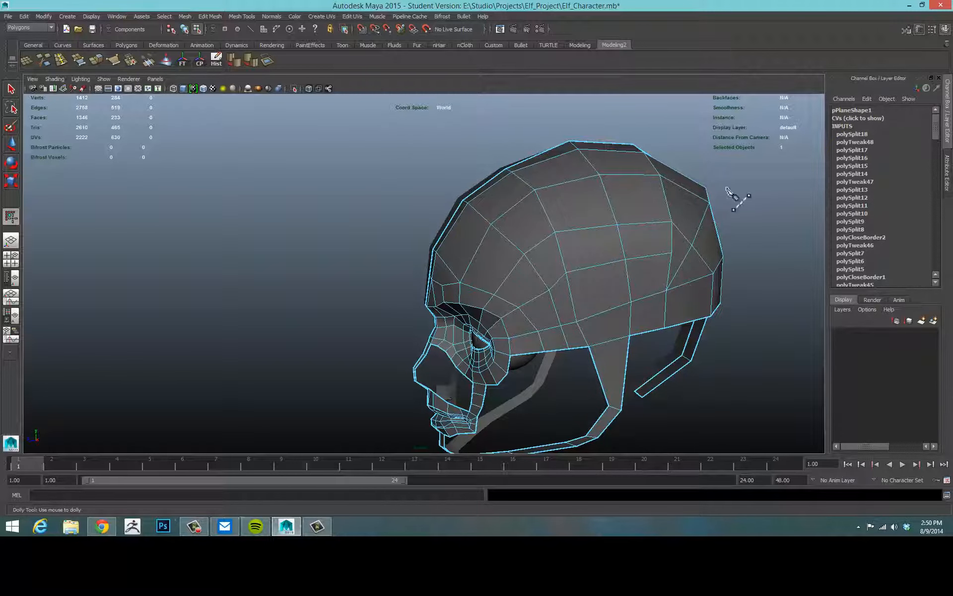
alt+drag(765, 330, 566, 315)
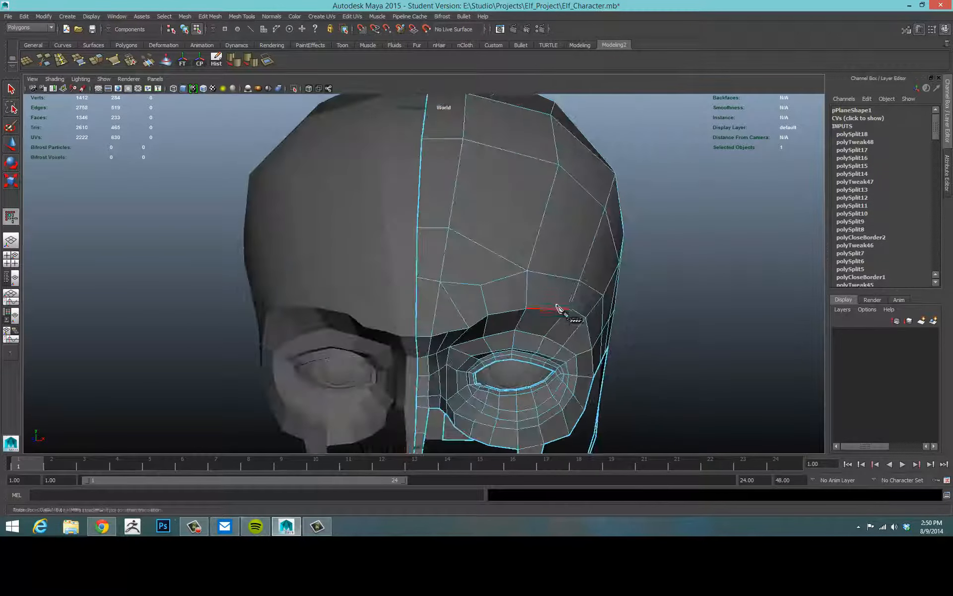
scroll(531, 243, up, 2)
alt+drag(531, 243, 489, 239)
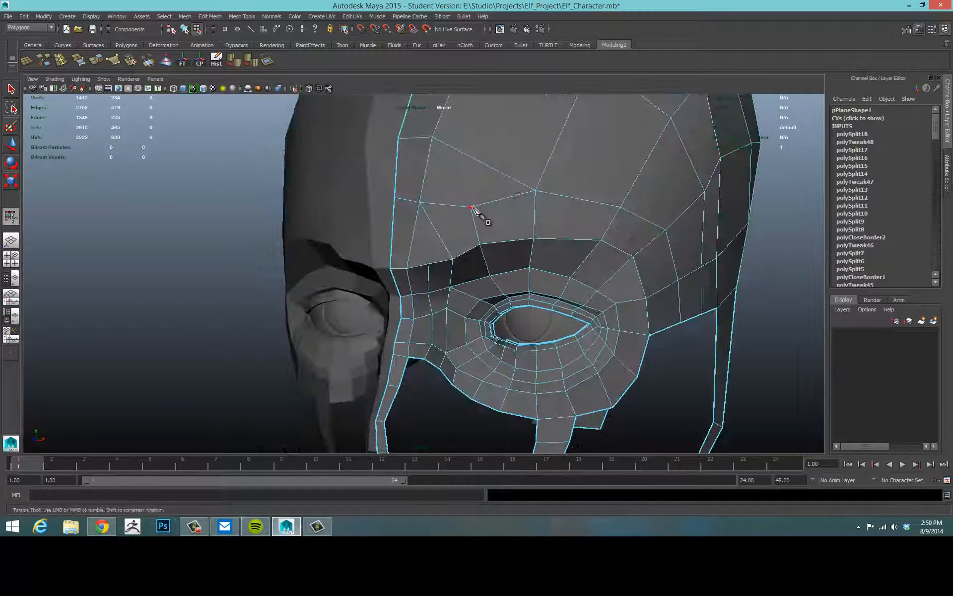
mouse_move(419, 189)
alt+mouse_down()
mouse_move(387, 198)
mouse_move(417, 195)
alt+mouse_up()
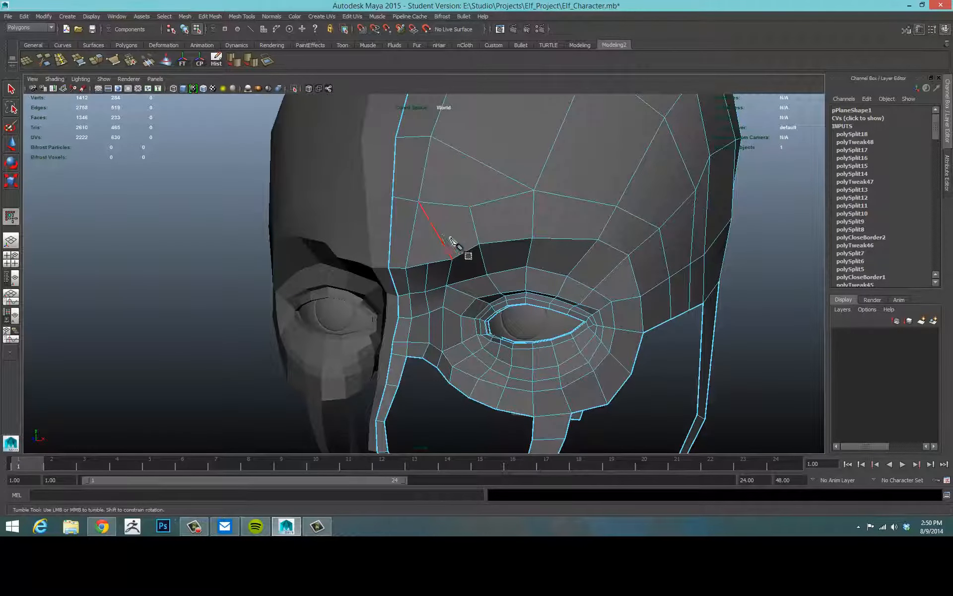
alt+drag(451, 241, 364, 225)
scroll(443, 248, down, 5)
scroll(466, 228, down, 5)
scroll(466, 228, down, 3)
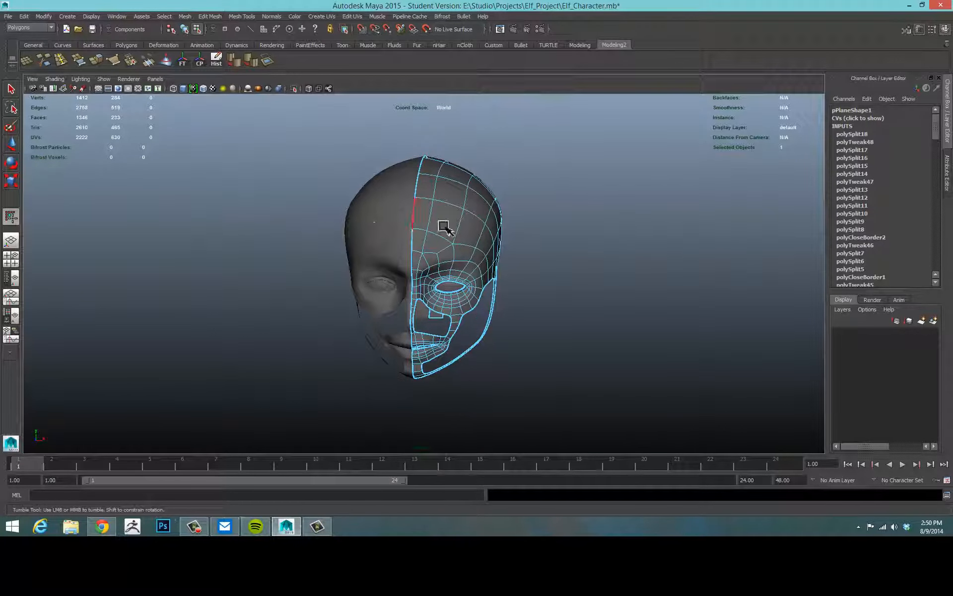
Step: Return to object mode, clear the selection and examine the smoothed head shape from the front and side
right_drag(444, 228, 471, 202)
click(553, 202)
alt+drag(552, 202, 572, 265)
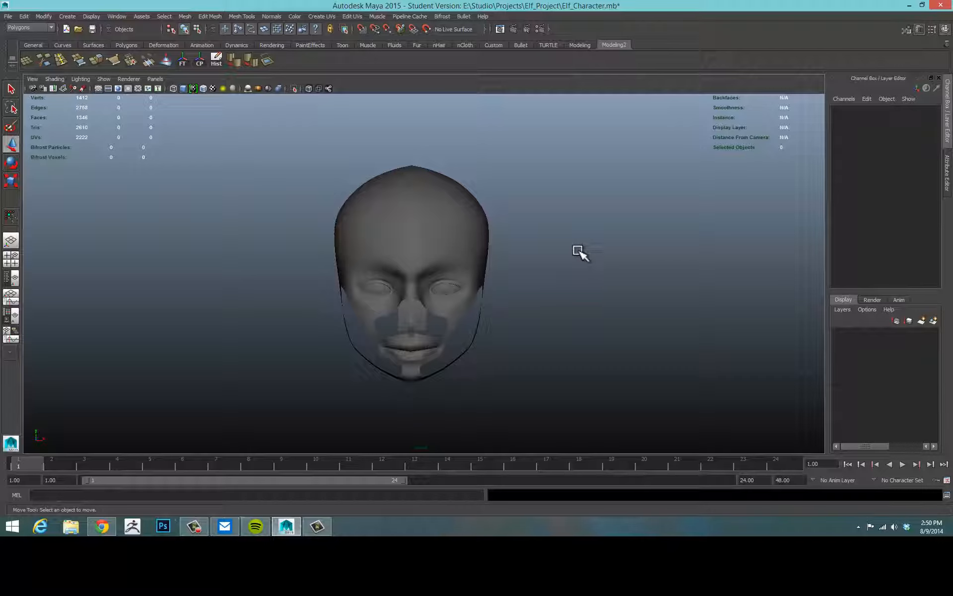
alt+drag(527, 283, 634, 306)
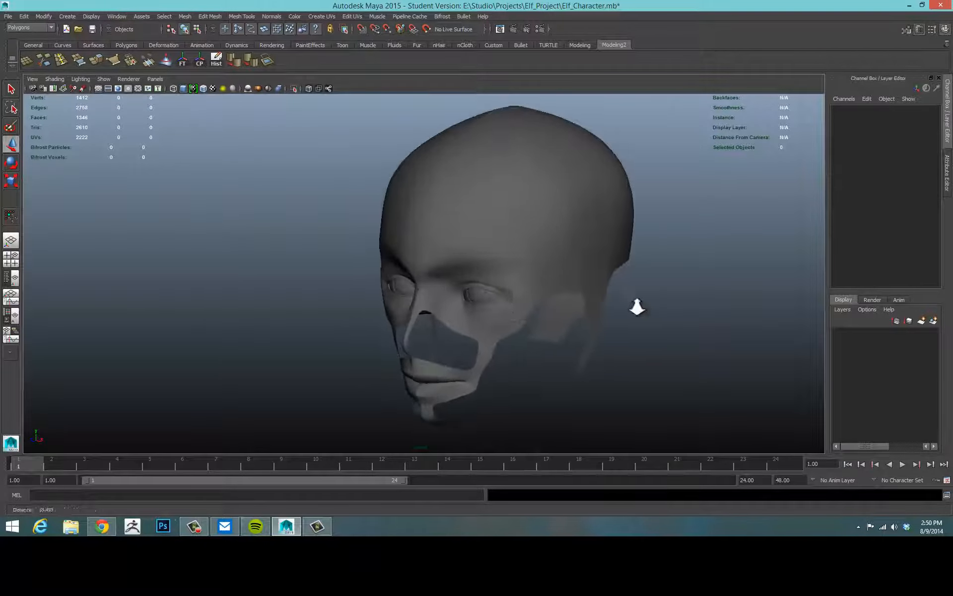
scroll(522, 327, up, 3)
alt+middle_drag(521, 328, 591, 352)
alt+drag(590, 352, 639, 250)
scroll(595, 308, up, 3)
alt+drag(629, 213, 509, 382)
Step: Select the border edge of the open cheek and jaw area on the head mesh and fill the hole
click(551, 214)
alt+drag(580, 371, 550, 291)
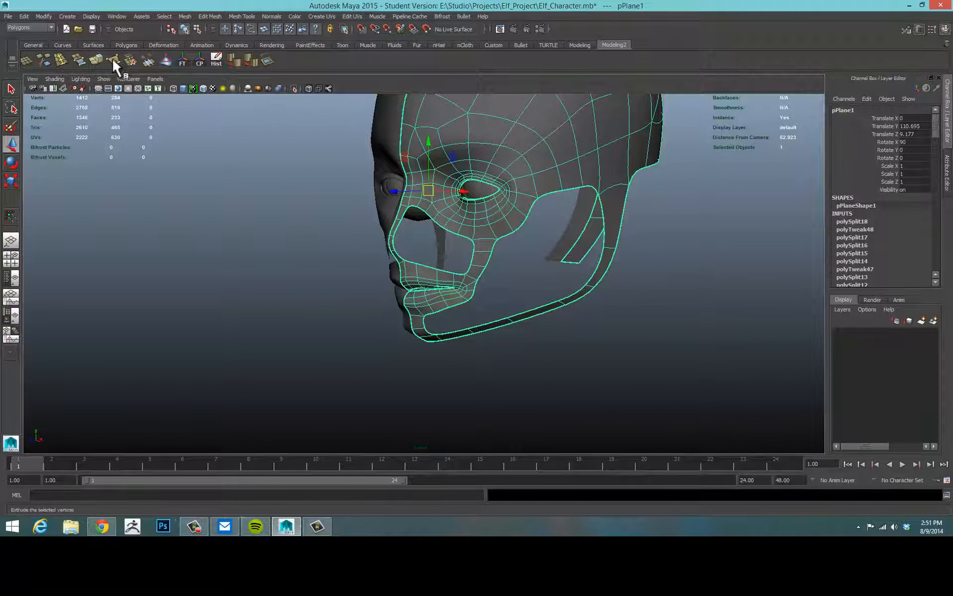
right_drag(541, 204, 545, 187)
click(549, 192)
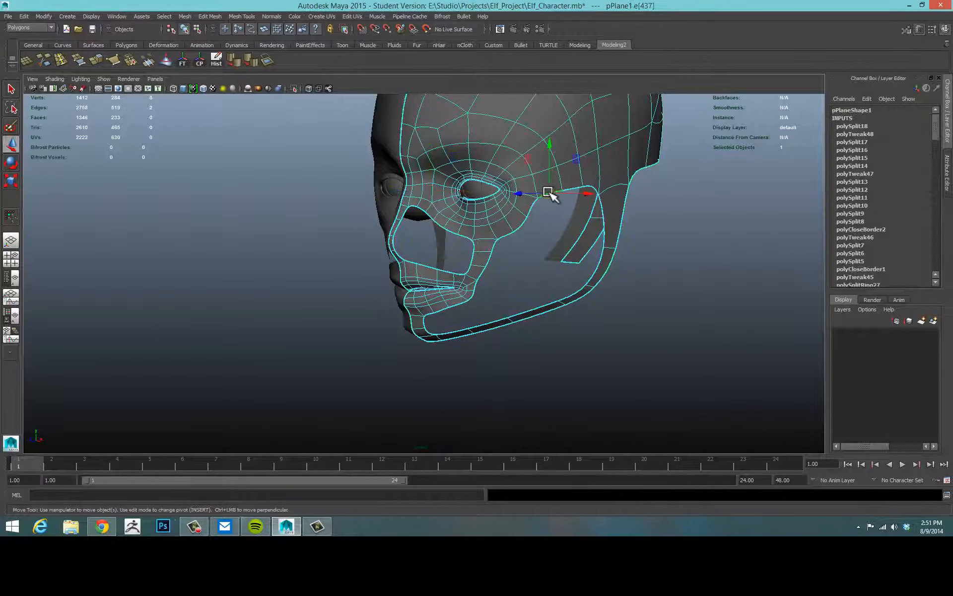
click(267, 60)
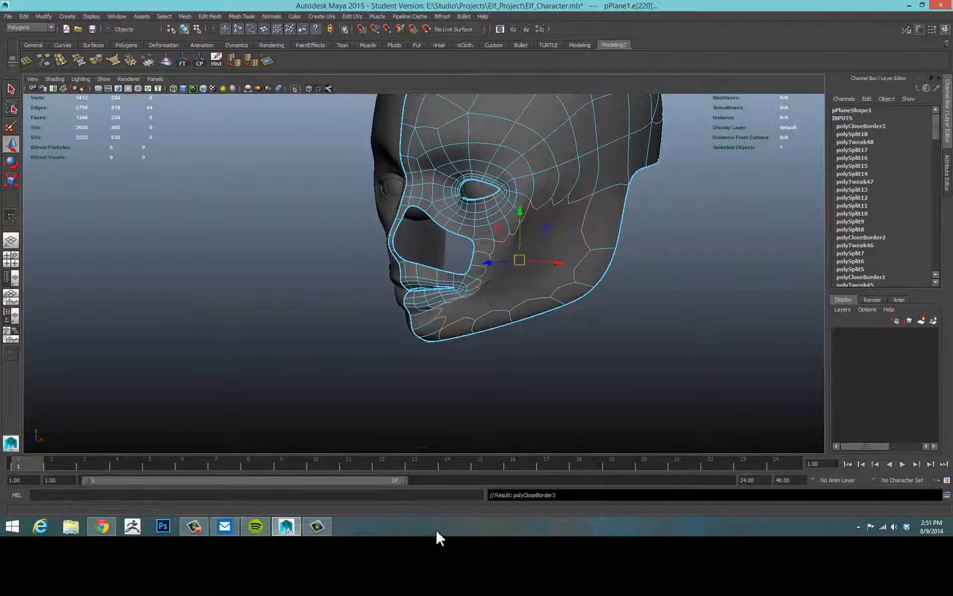
Step: Cut two edges with Multi-Cut across the filled cheek face, from vertices below the lower lip and mouth corner down to the jaw strip
alt+drag(578, 425, 496, 373)
alt+right_drag(496, 373, 591, 380)
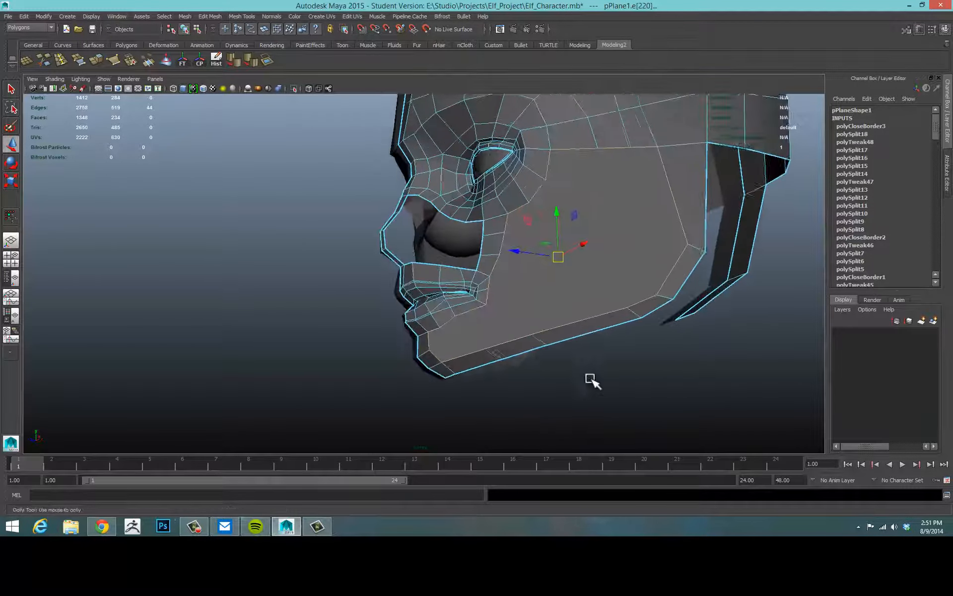
alt+drag(590, 380, 572, 240)
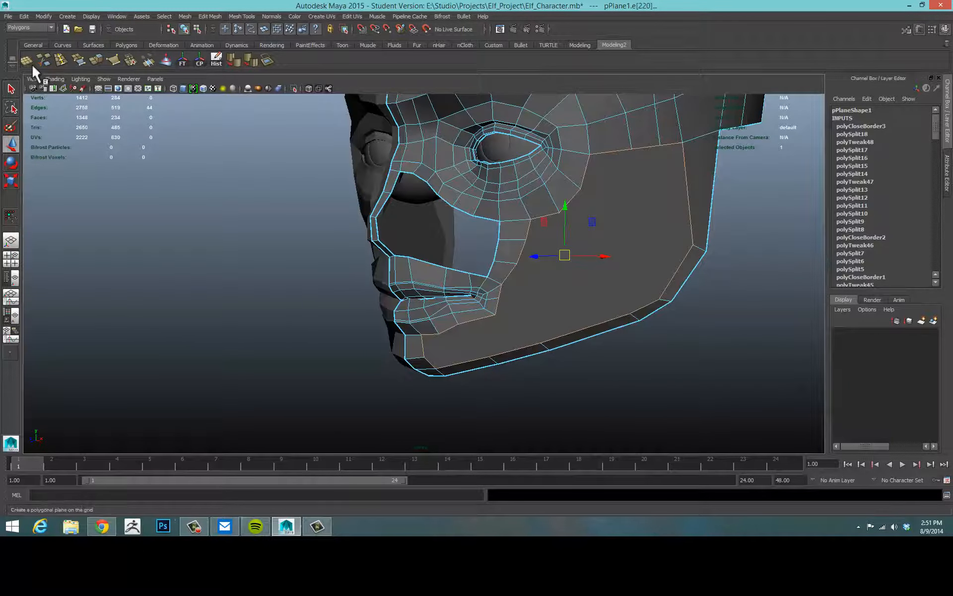
key(y)
alt+drag(474, 410, 474, 332)
click(459, 325)
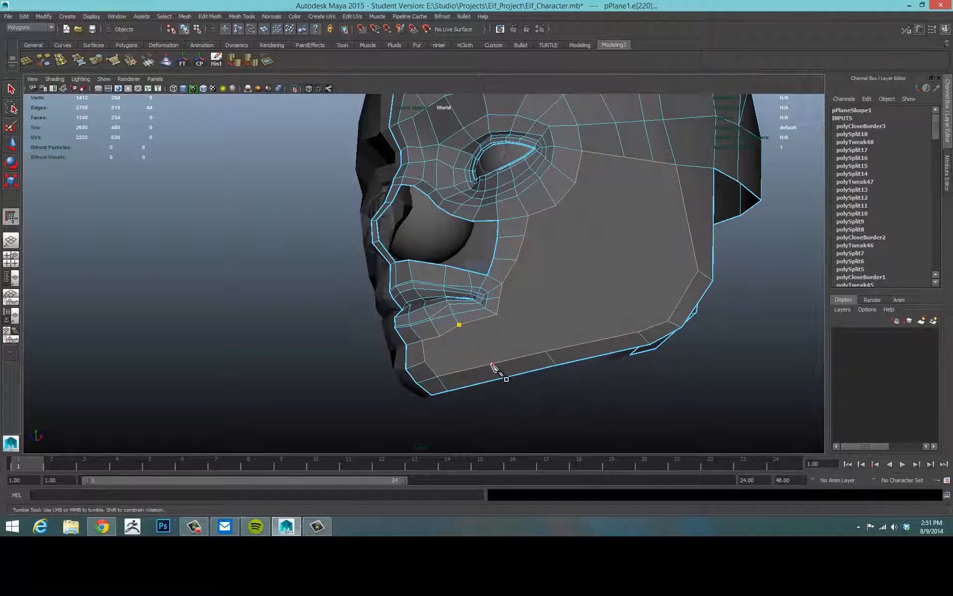
click(492, 363)
key(Return)
click(497, 315)
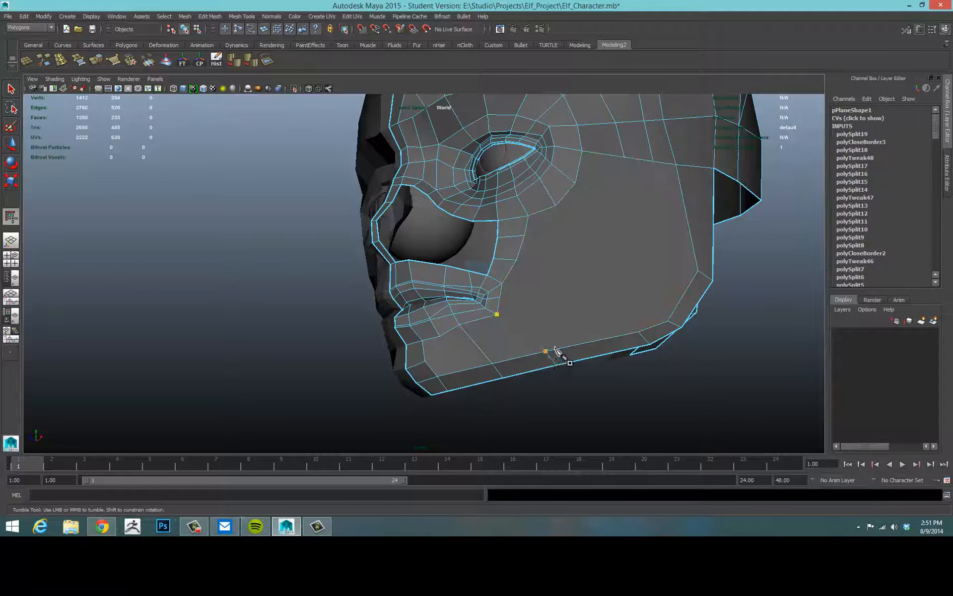
key(Return)
Step: Cut edges from the eye ring's lower outer vertices, one back to the rear border and one down to the jaw strip
click(589, 187)
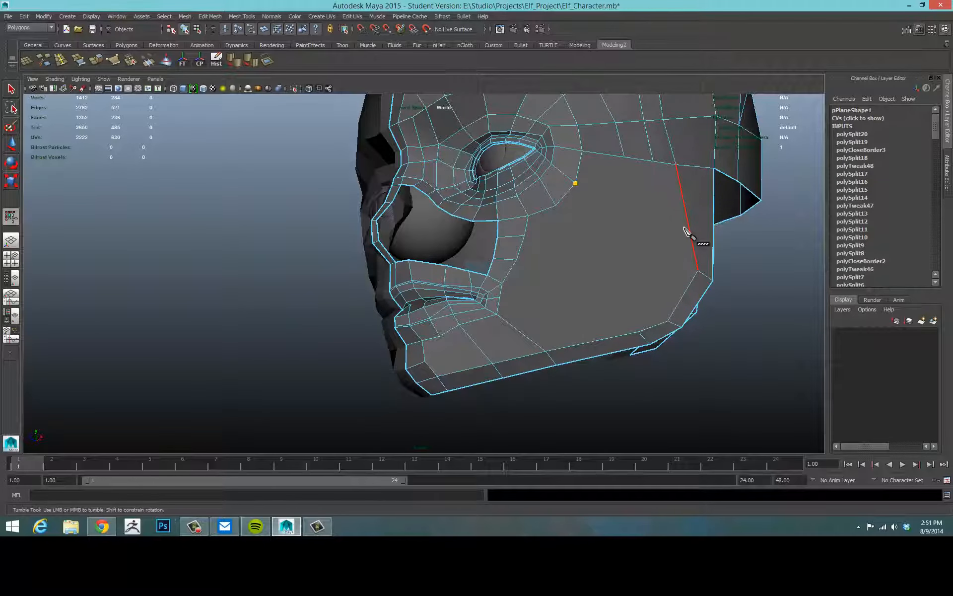
click(690, 224)
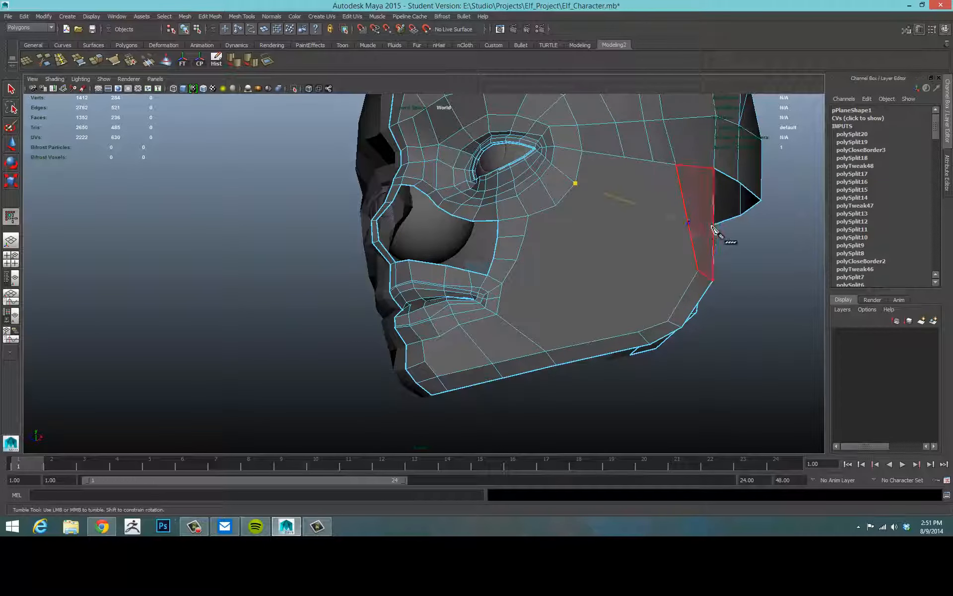
click(713, 228)
key(Return)
click(556, 206)
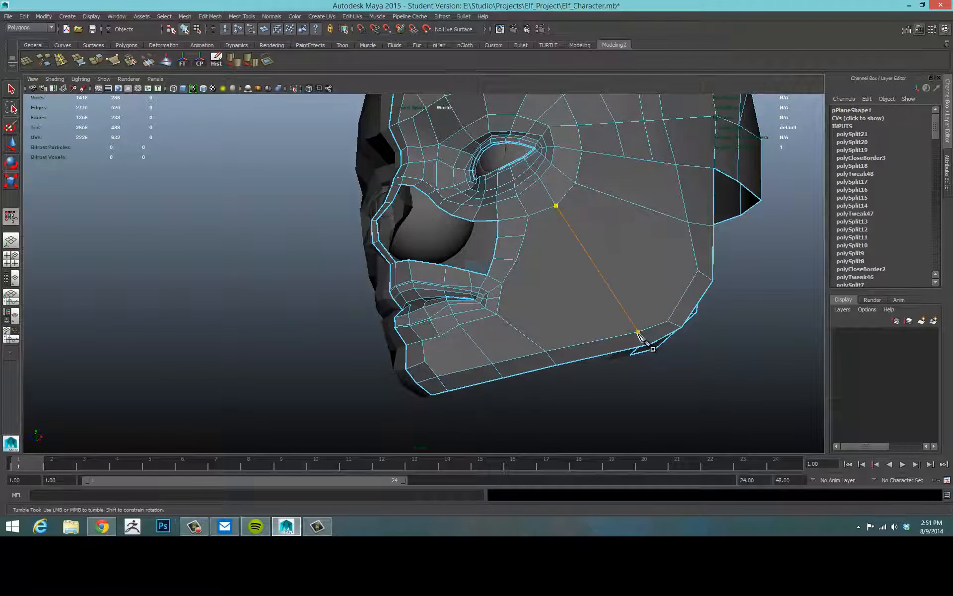
key(Return)
Step: Cut an edge line from the temple vertex beside the eye ring down through the cheek's two new edges to the mouth corner
click(625, 157)
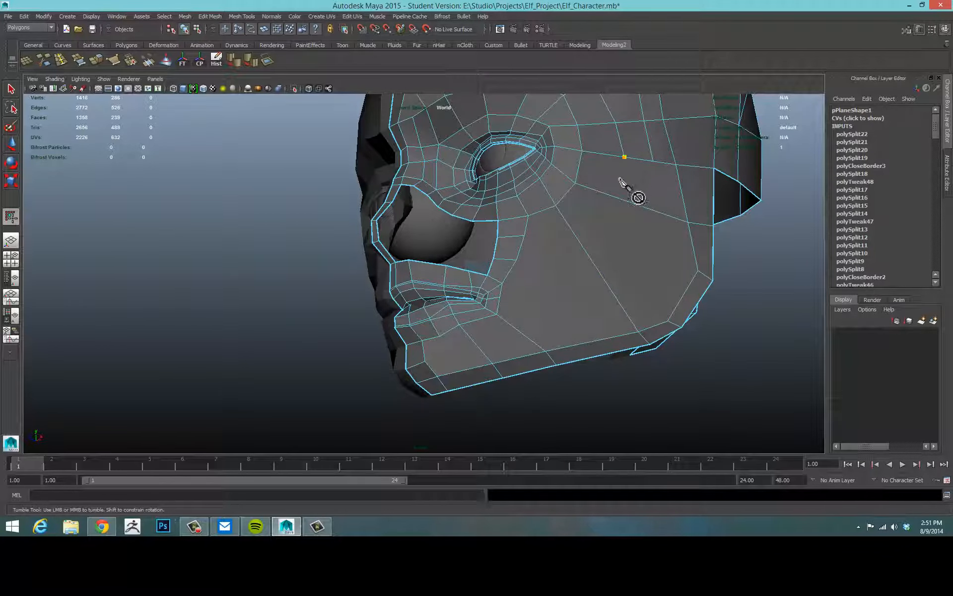
click(613, 197)
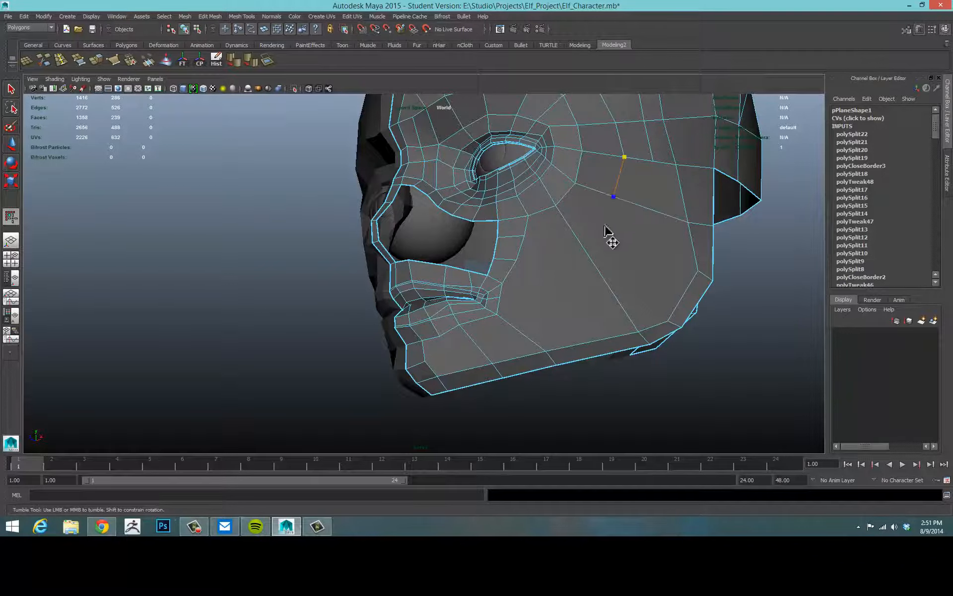
click(585, 248)
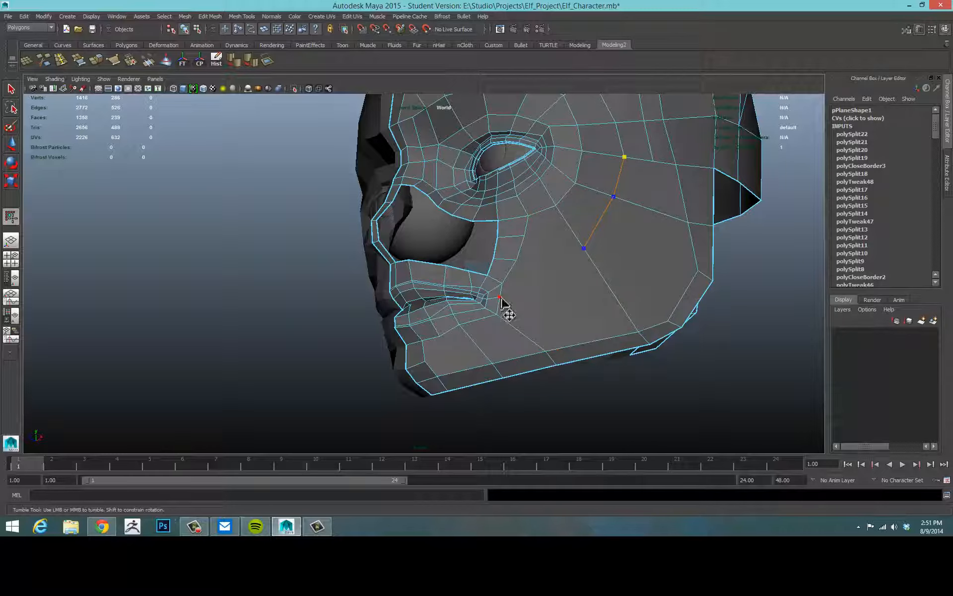
click(500, 297)
key(Return)
Step: Cut a second edge line from the next temple vertex further back, down through the cheek and lower jaw edges to the chin
click(614, 197)
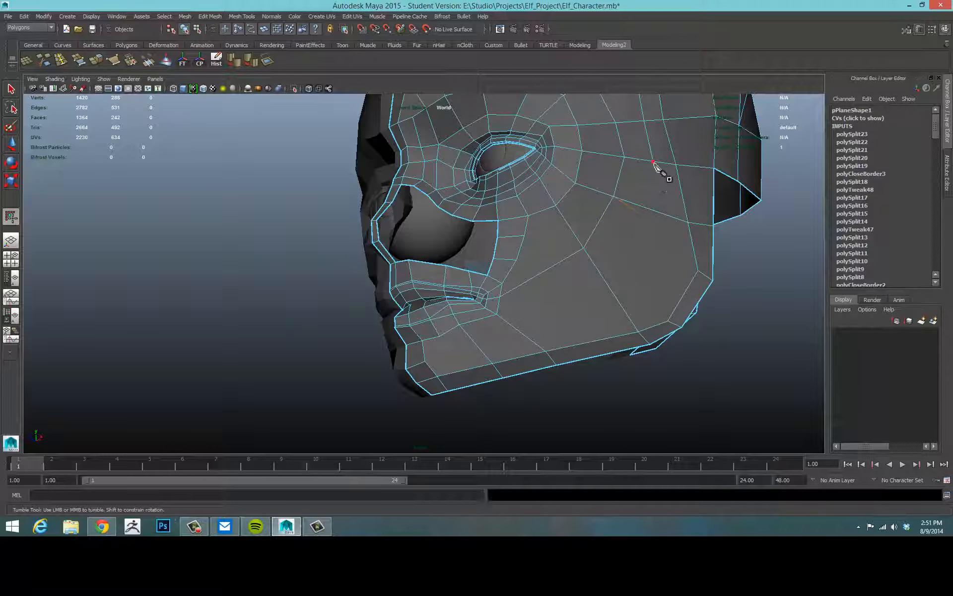
click(653, 162)
click(652, 210)
click(614, 295)
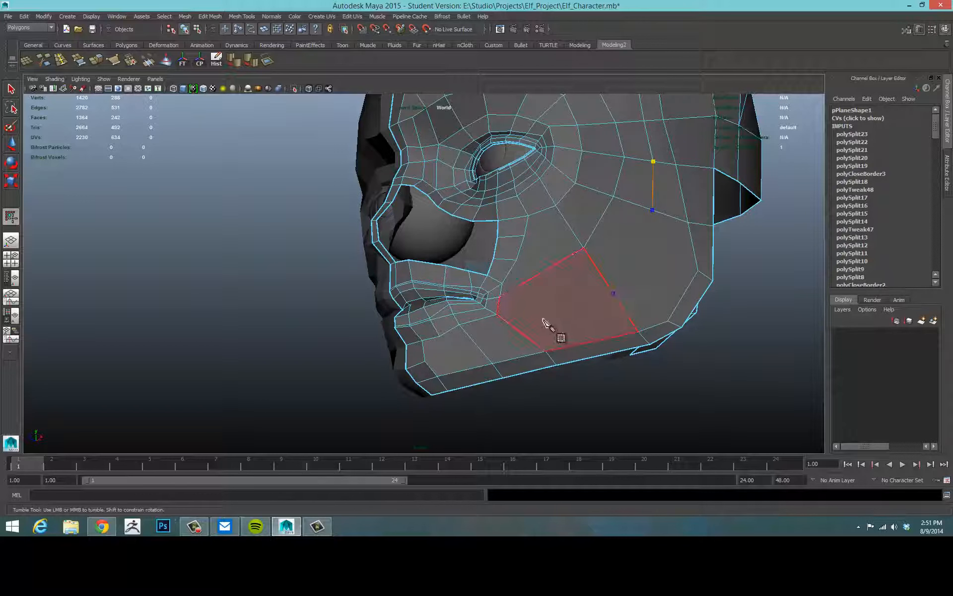
click(476, 345)
click(425, 362)
key(Return)
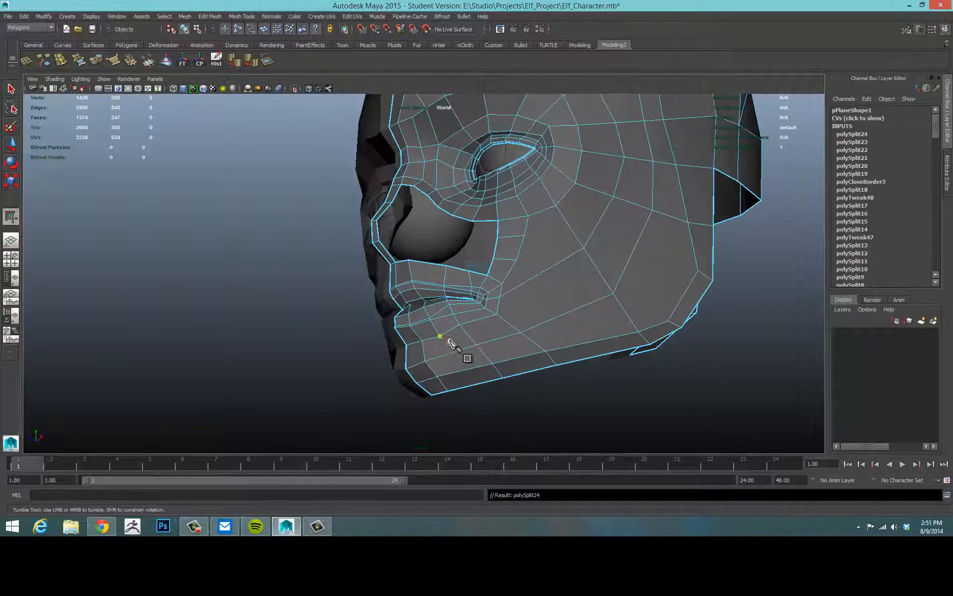
Step: Cut an edge line from the vertex below the lower lip across the chin to the jaw border
click(449, 354)
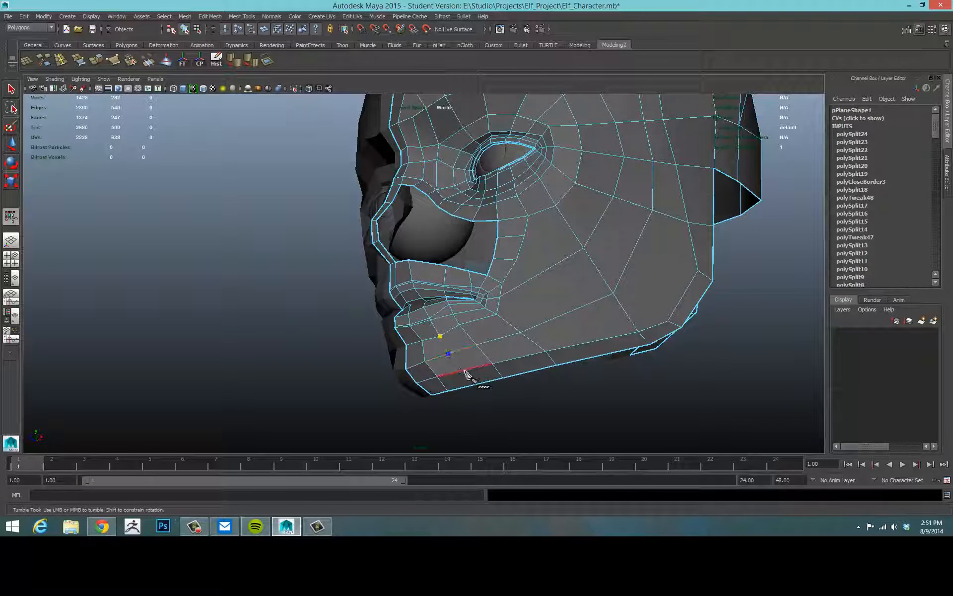
click(475, 387)
key(Return)
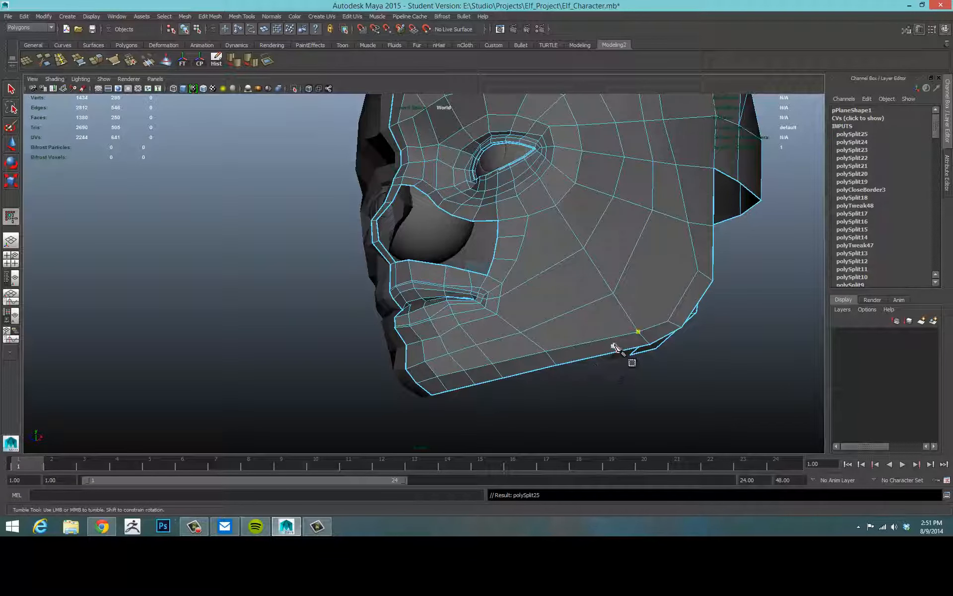
Step: Cut an edge from the upper vertex of the strip beside the nose opening to the vertex in the middle of the cheek
mouse_move(572, 329)
alt+mouse_down()
mouse_move(579, 344)
mouse_move(518, 345)
mouse_move(597, 344)
mouse_move(582, 328)
mouse_move(564, 330)
alt+mouse_up()
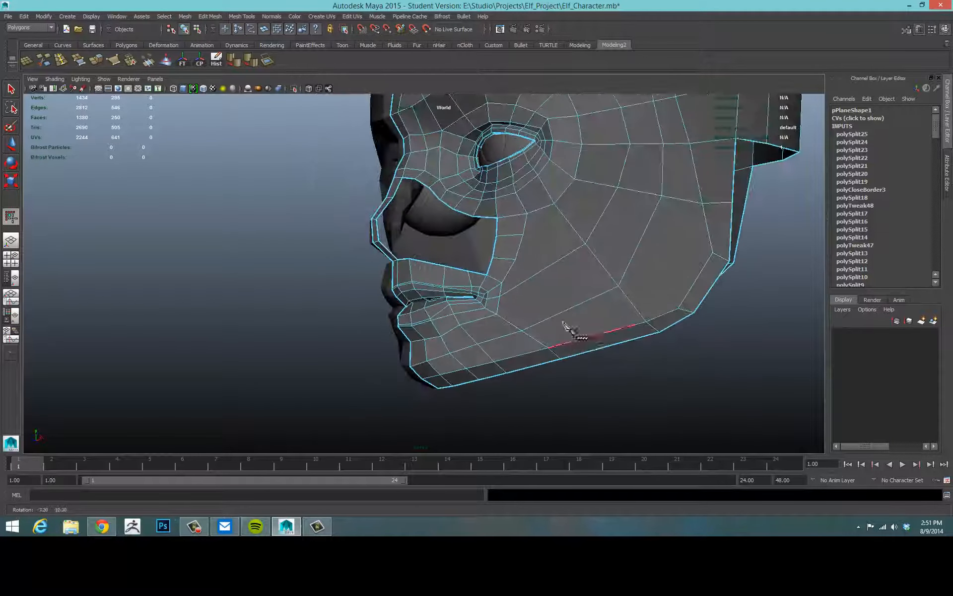
click(523, 234)
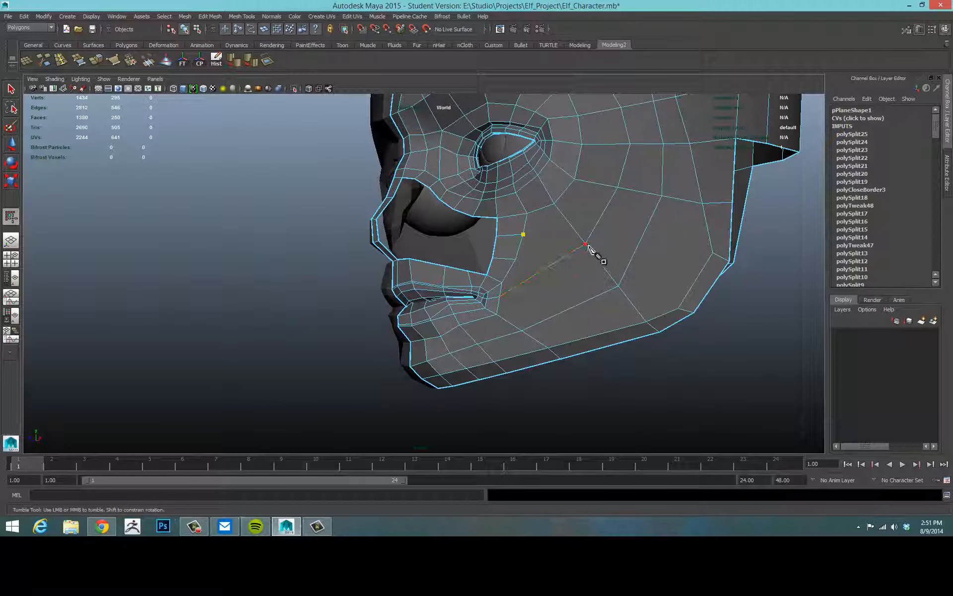
key(w)
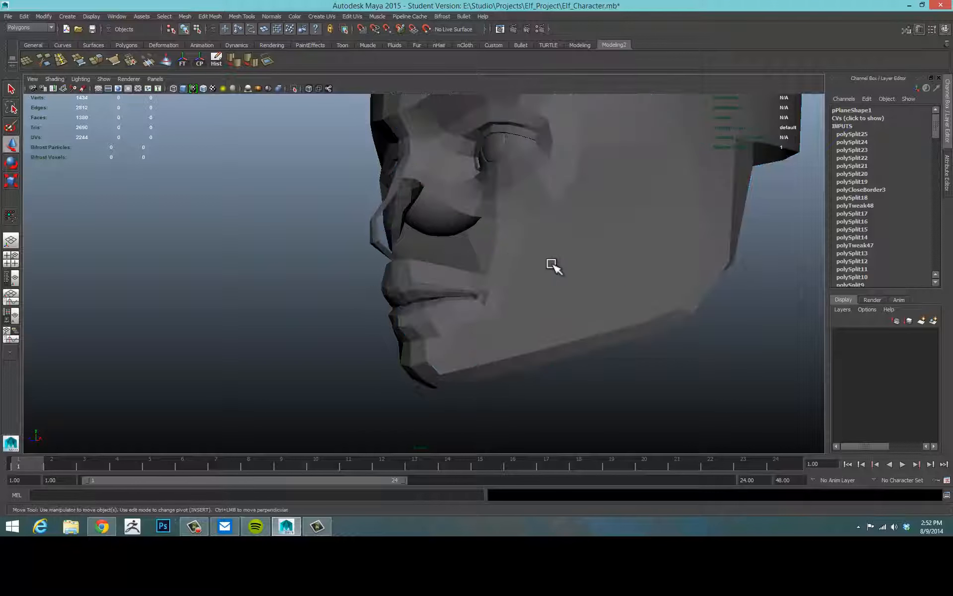
click(556, 265)
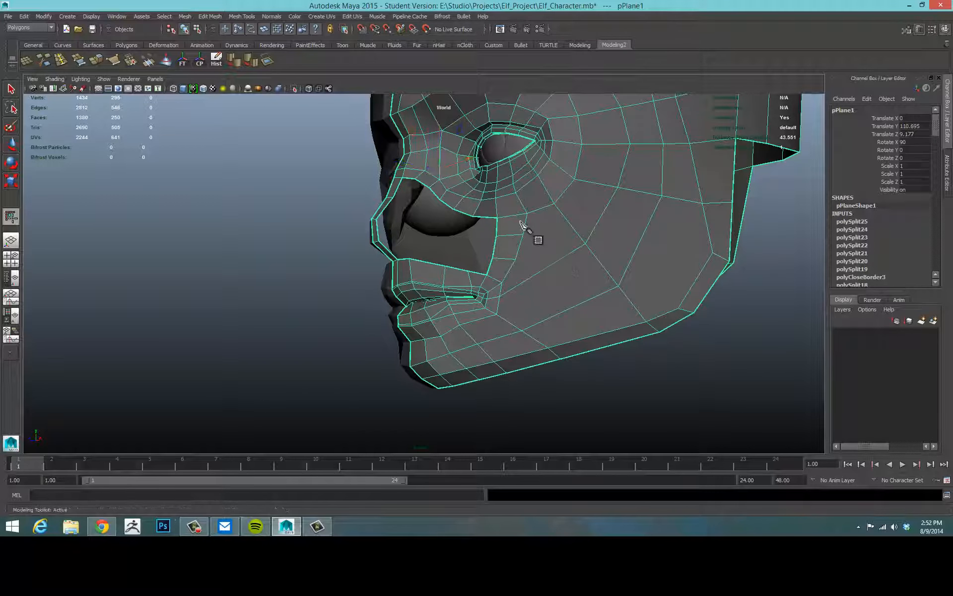
key(F9)
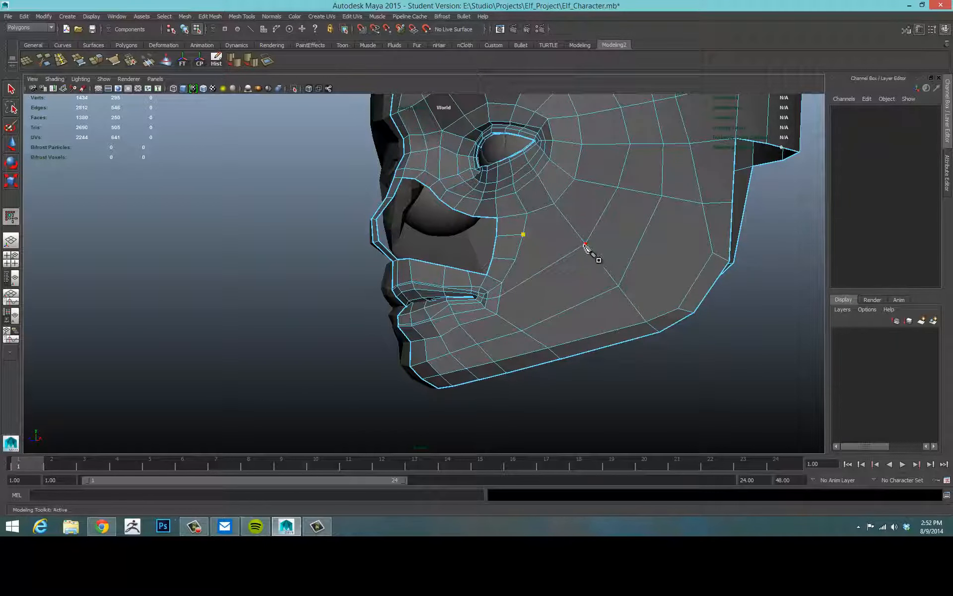
key(Return)
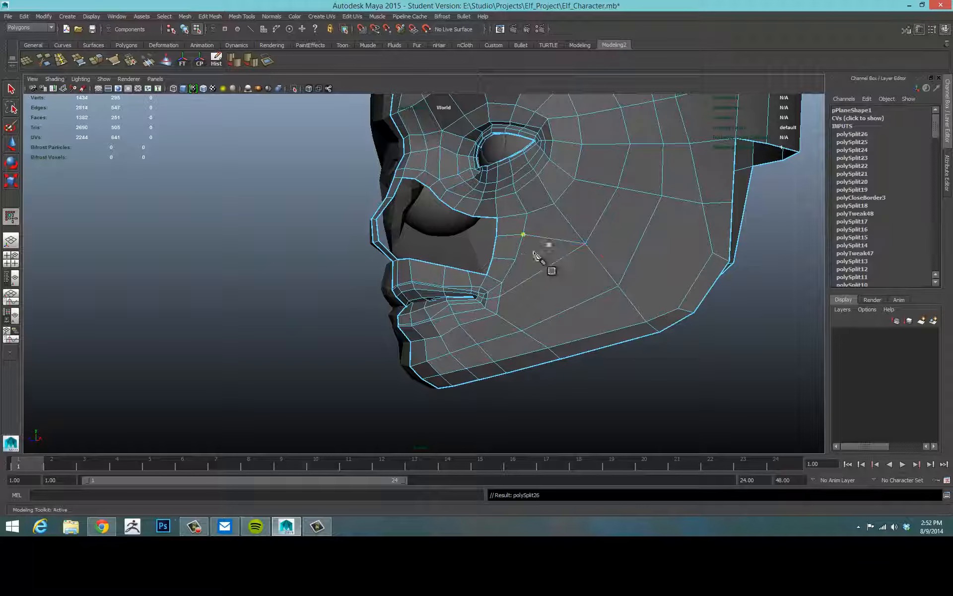
Step: Cut an edge line from the next lower vertex of the strip beside the nose opening down across the cheek to the jaw border
click(516, 259)
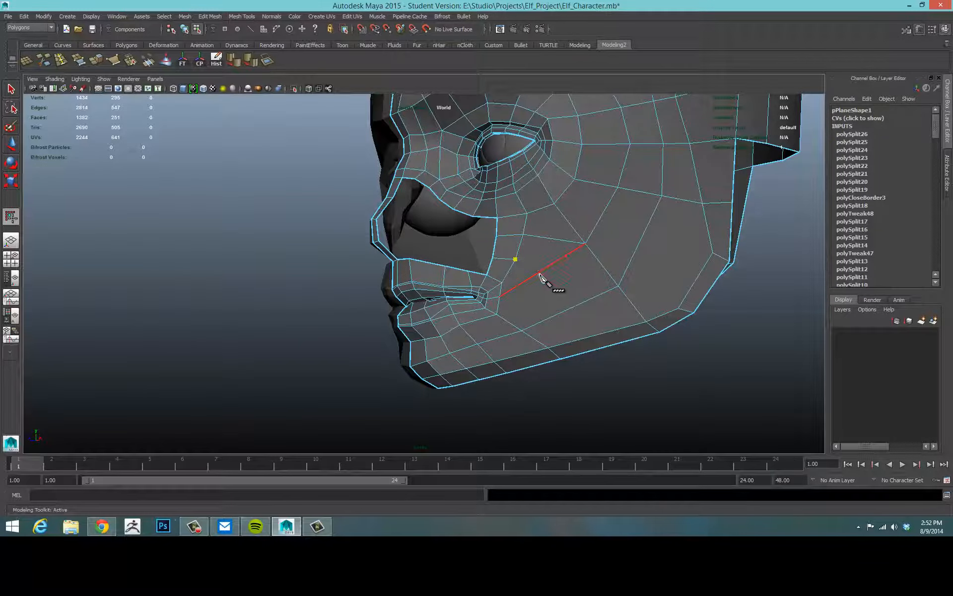
click(538, 274)
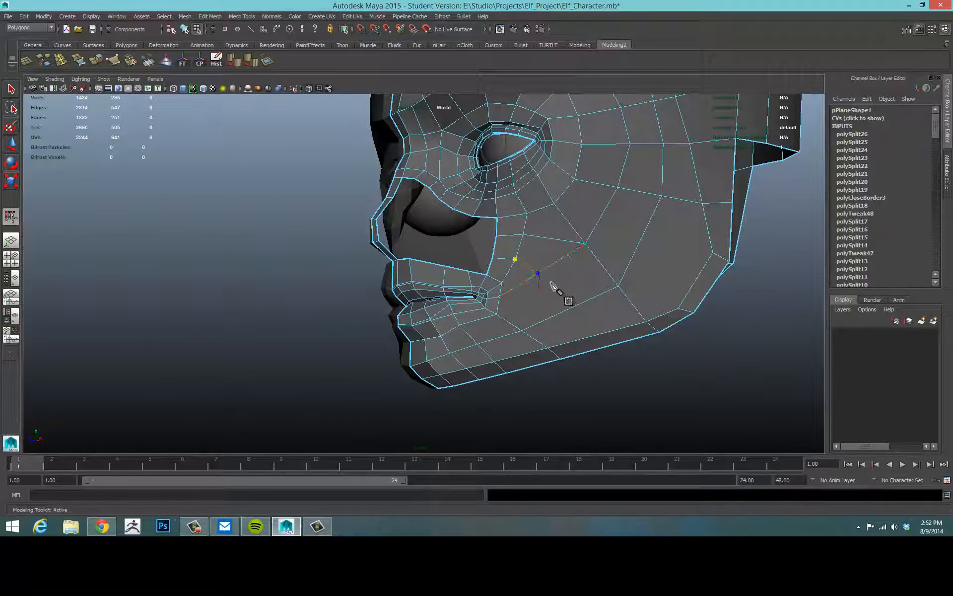
click(564, 311)
click(590, 338)
key(Return)
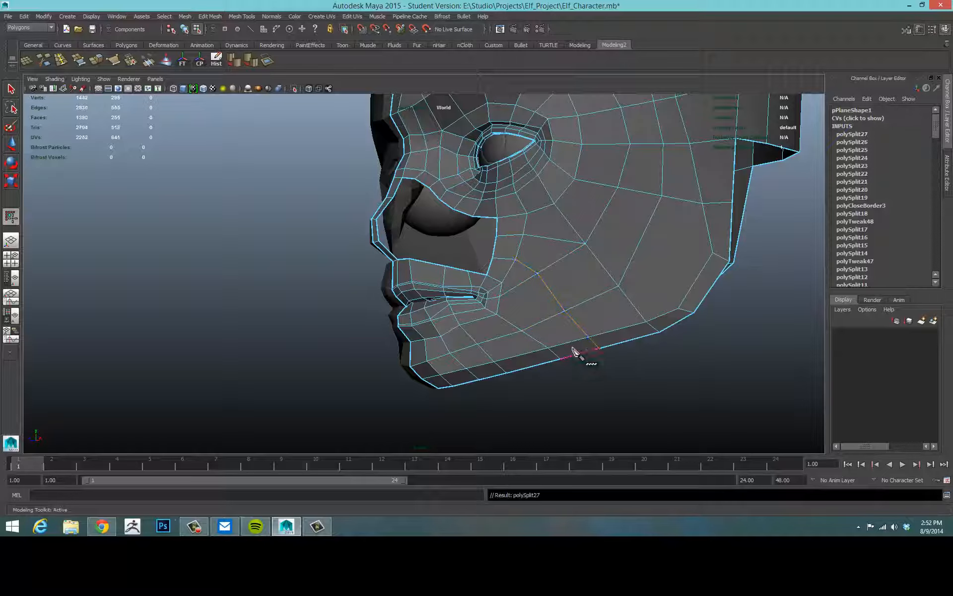
Step: Cut an edge line from the vertex below the mouth corner across the cheek, then up to the vertex on the upper rear edge row
click(496, 314)
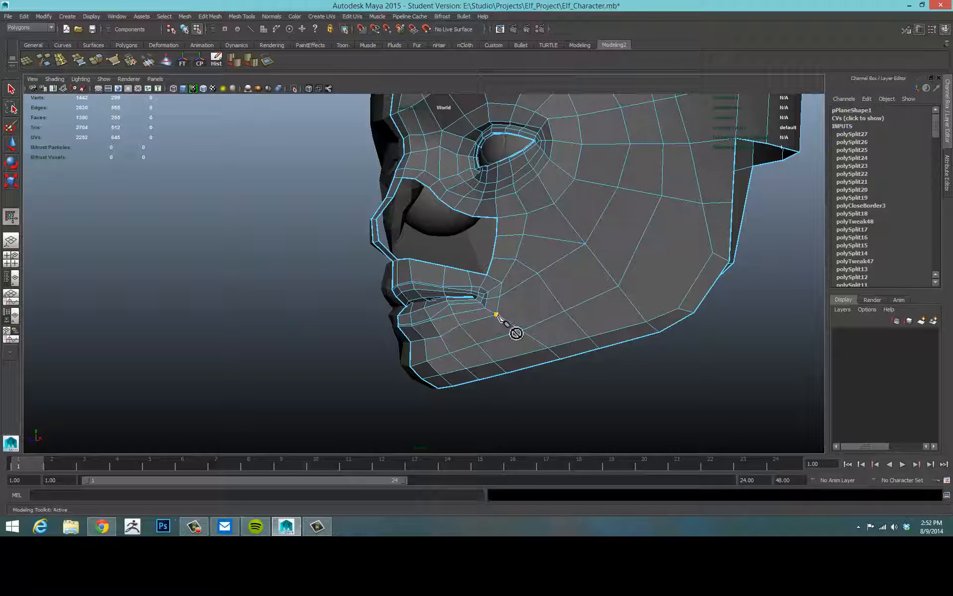
click(554, 296)
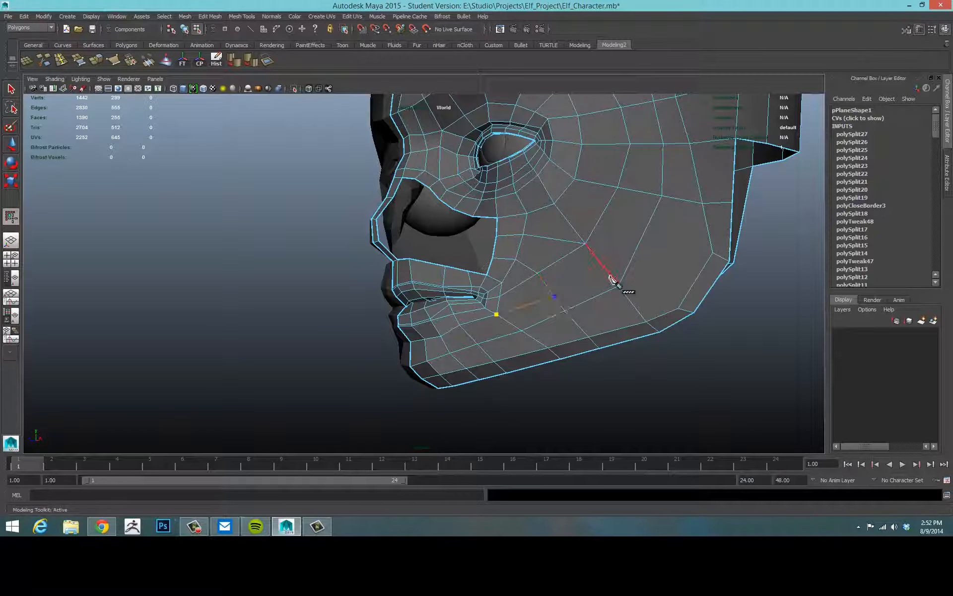
click(662, 197)
key(Return)
Step: Cut an edge line from the lower cheek vertex below the mouth across the jaw area to the rear jaw corner
click(521, 330)
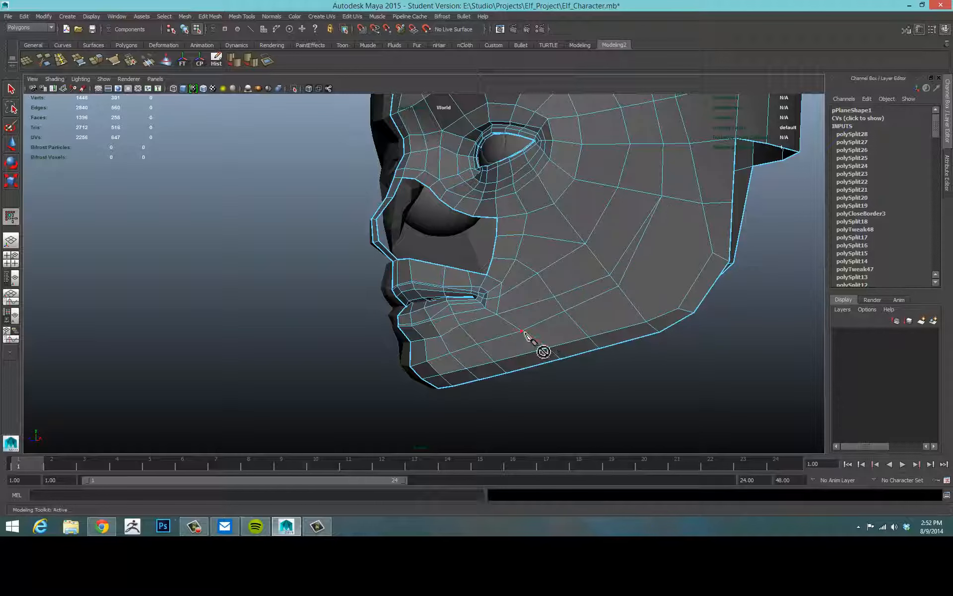
click(573, 320)
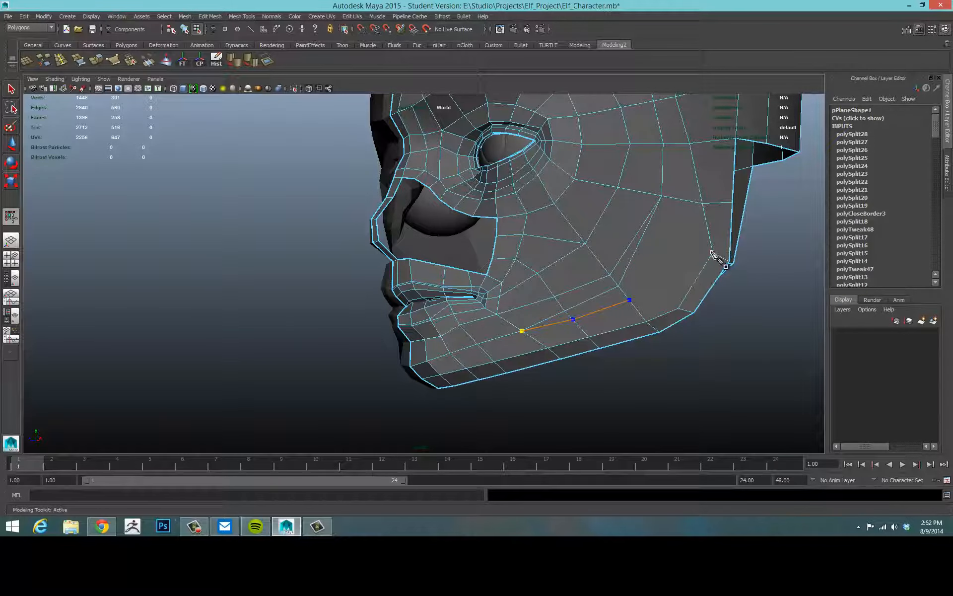
click(731, 270)
key(Return)
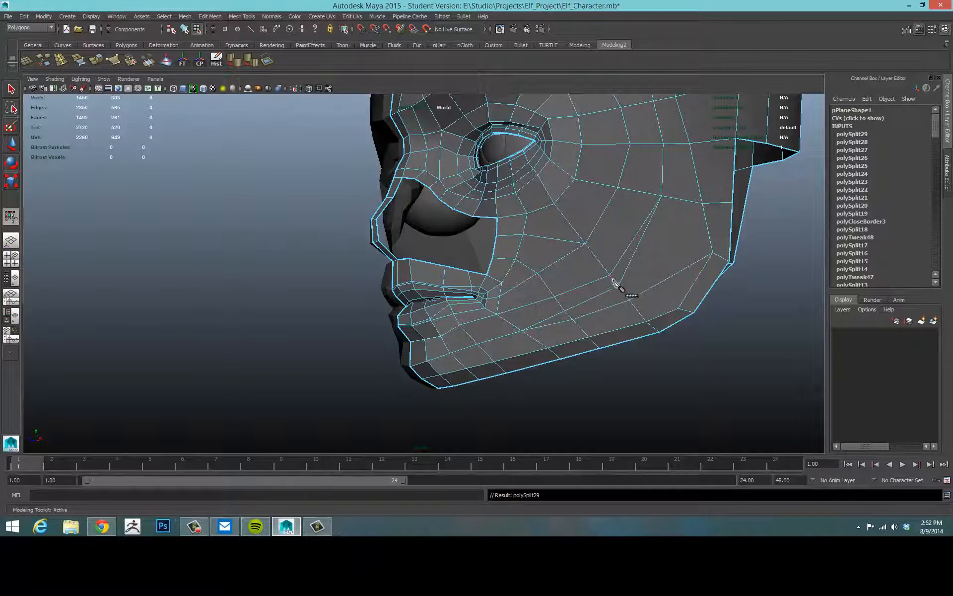
Step: Delete the redundant edges in the lower cheek and the duplicate edge rising to the upper rear row
right_drag(588, 290, 571, 311)
click(566, 312)
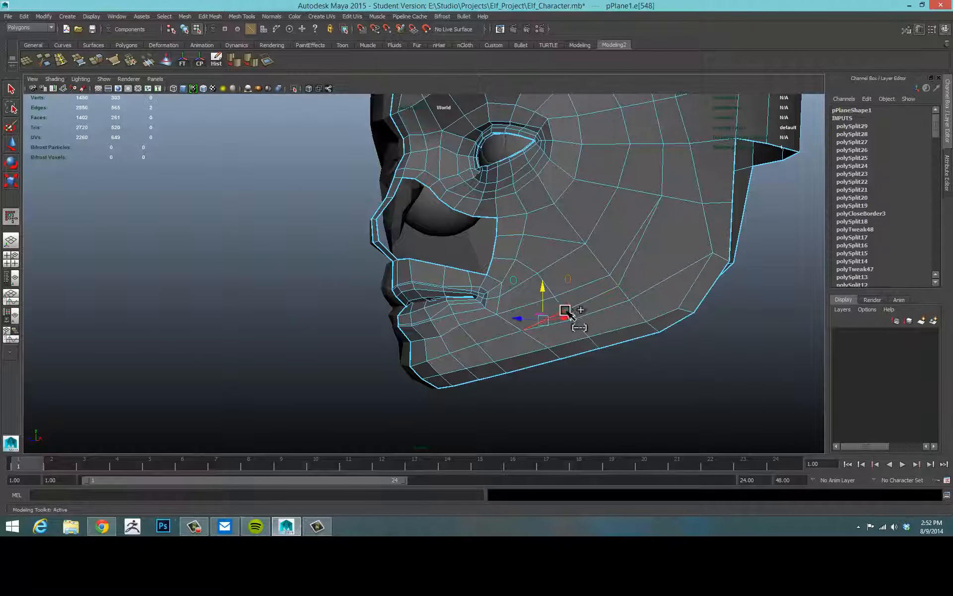
click(629, 272)
ctrl+shift+click(627, 270)
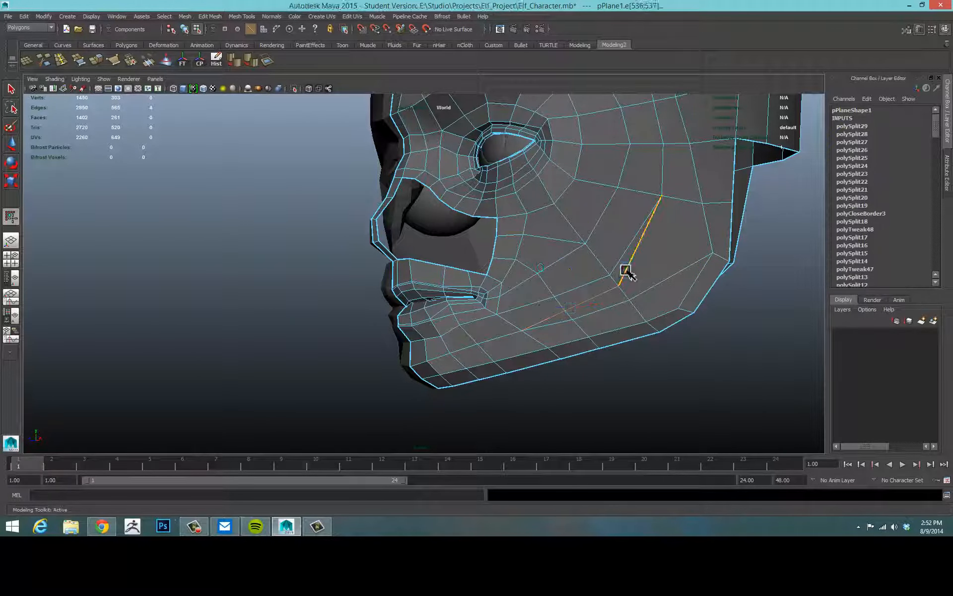
key(Delete)
Step: Cut an edge line from the eye ring's lower outer vertex through the two rising cheek edges to the rear jaw corner vertex
alt+drag(645, 258, 626, 254)
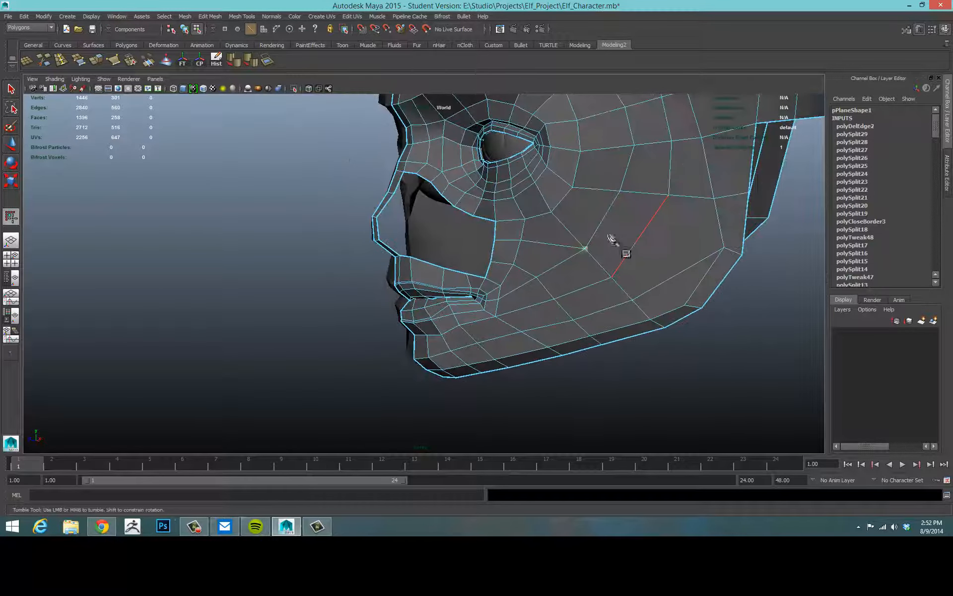
click(572, 187)
click(607, 214)
click(643, 233)
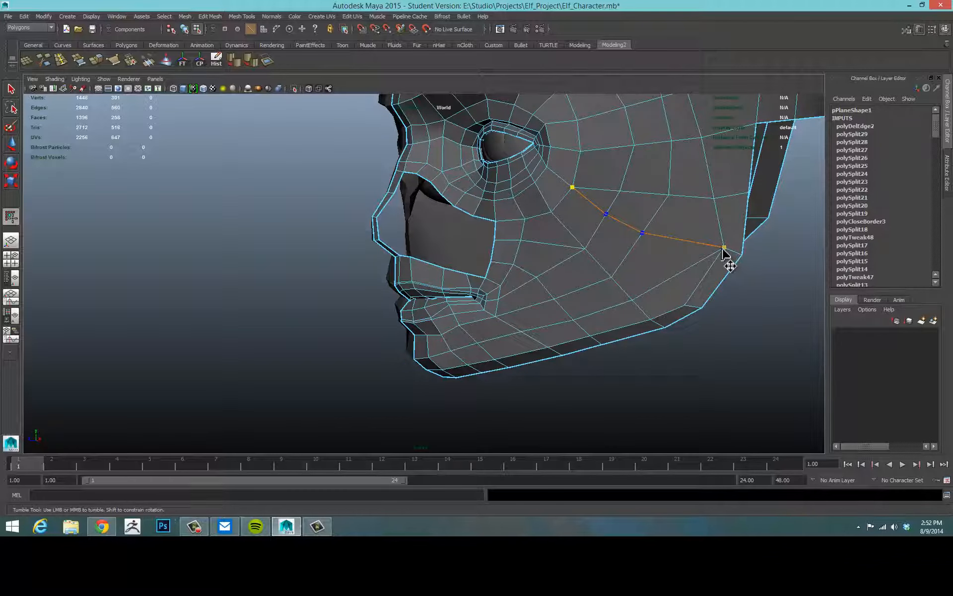
key(Return)
Step: Delete the horizontal row of edges running from the eye ring's lower outer vertex across the cheek to the rear border
alt+drag(624, 234, 619, 238)
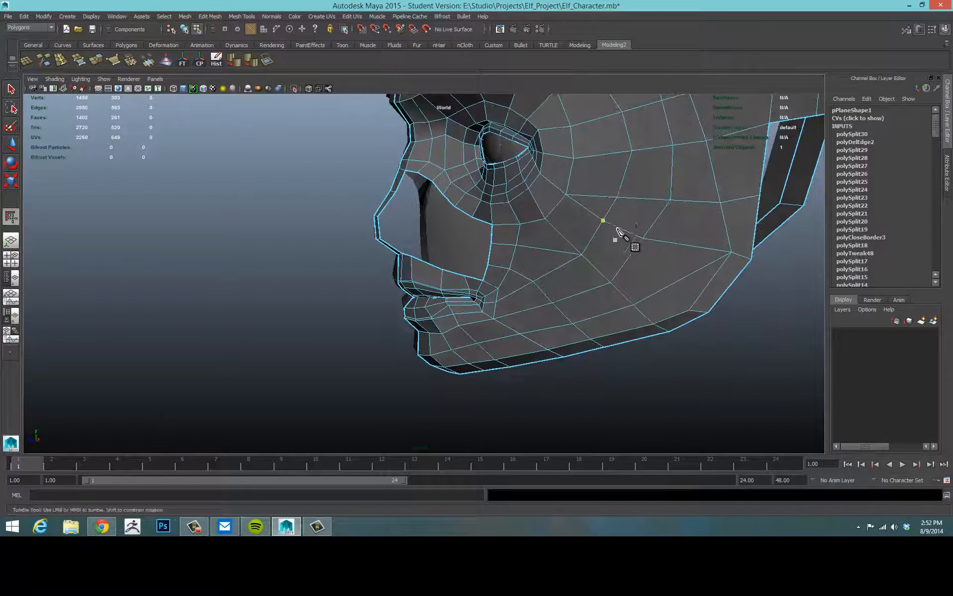
click(599, 195)
shift+click(645, 200)
shift+click(695, 201)
shift+click(725, 201)
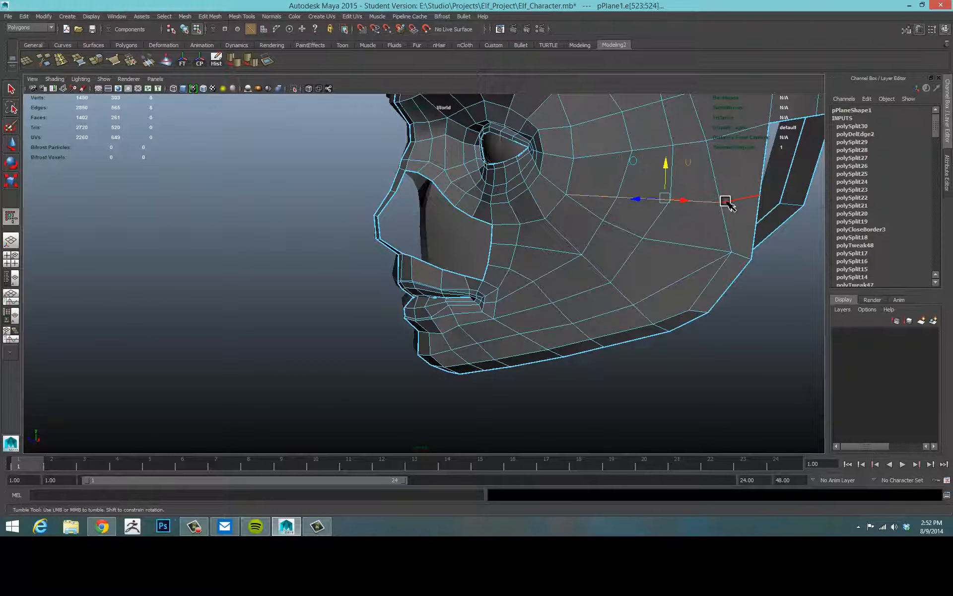
key(ctrl+Delete)
Step: Return to object mode and examine the smooth-previewed head from the side and front, checking the half mesh's edge flow
alt+drag(657, 186, 636, 240)
alt+right_drag(636, 240, 544, 248)
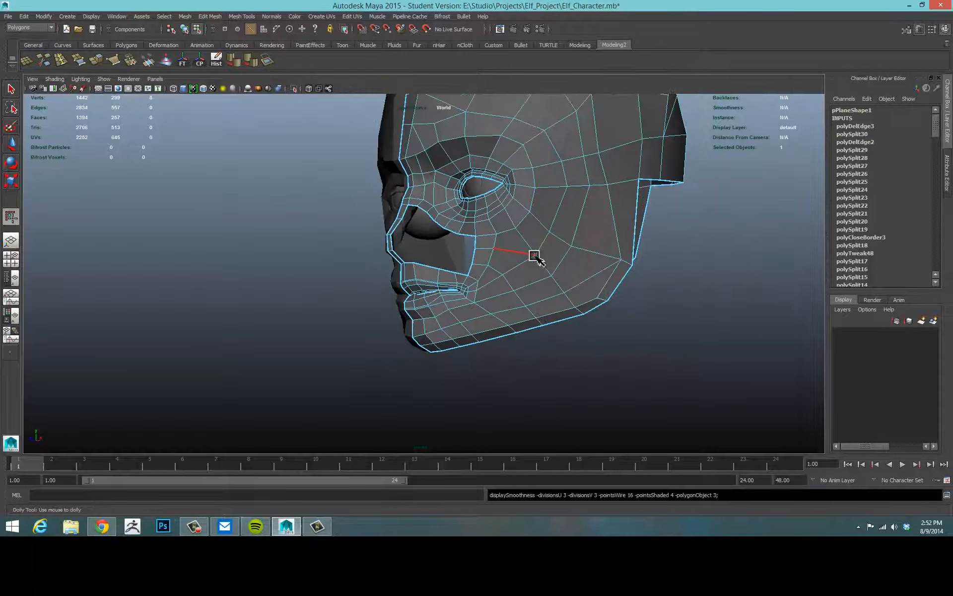
alt+drag(536, 255, 526, 282)
right_drag(526, 282, 560, 263)
click(666, 294)
alt+drag(666, 293, 534, 291)
alt+right_drag(534, 291, 400, 281)
alt+drag(400, 281, 441, 288)
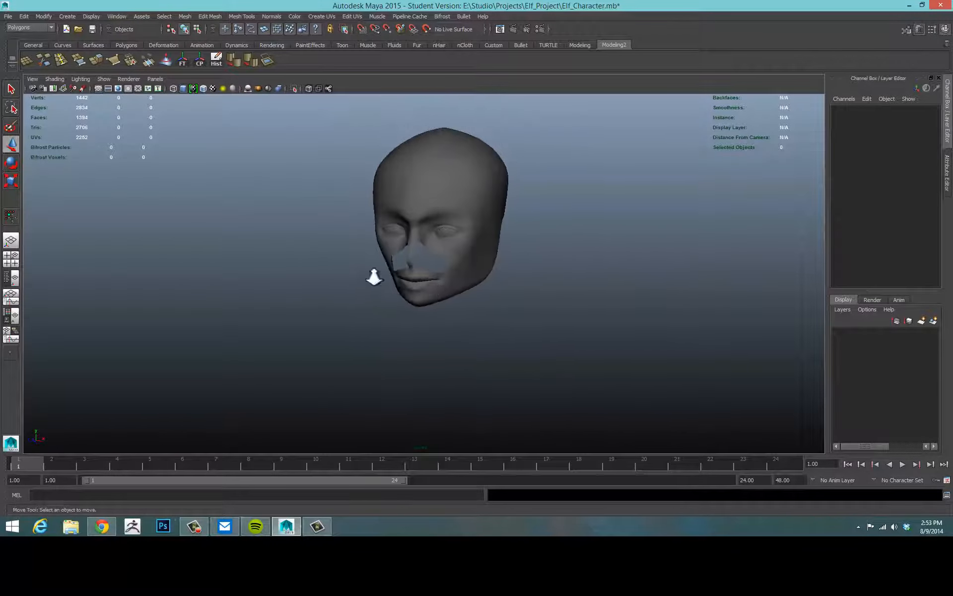
alt+right_drag(374, 277, 489, 281)
alt+drag(490, 281, 431, 312)
click(548, 299)
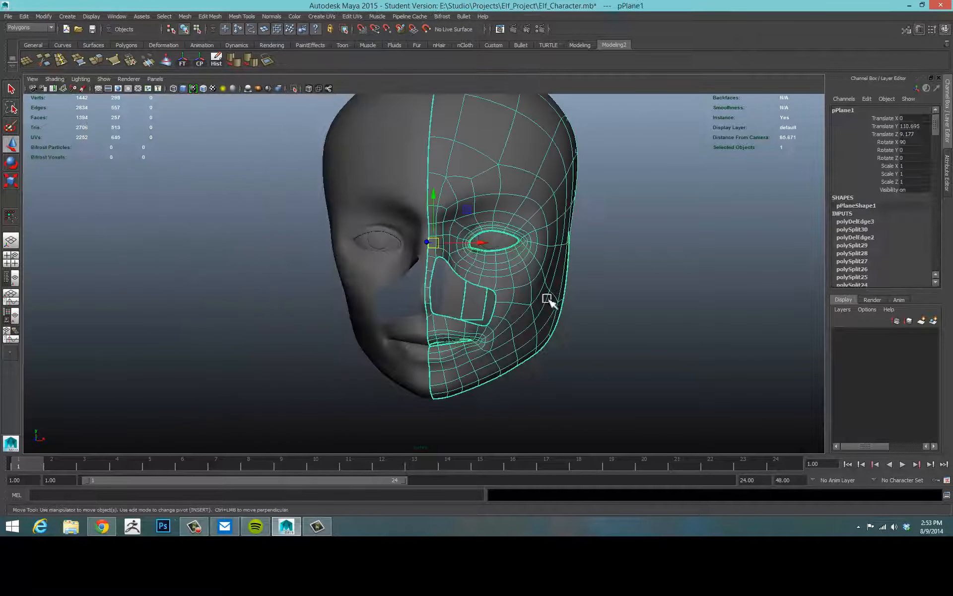
click(612, 364)
alt+drag(613, 363, 580, 283)
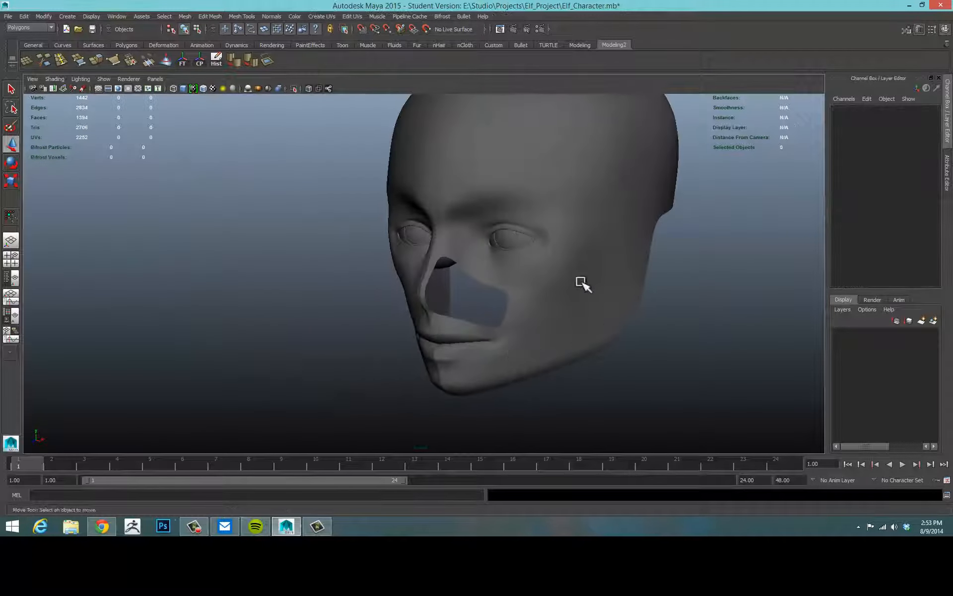
click(607, 237)
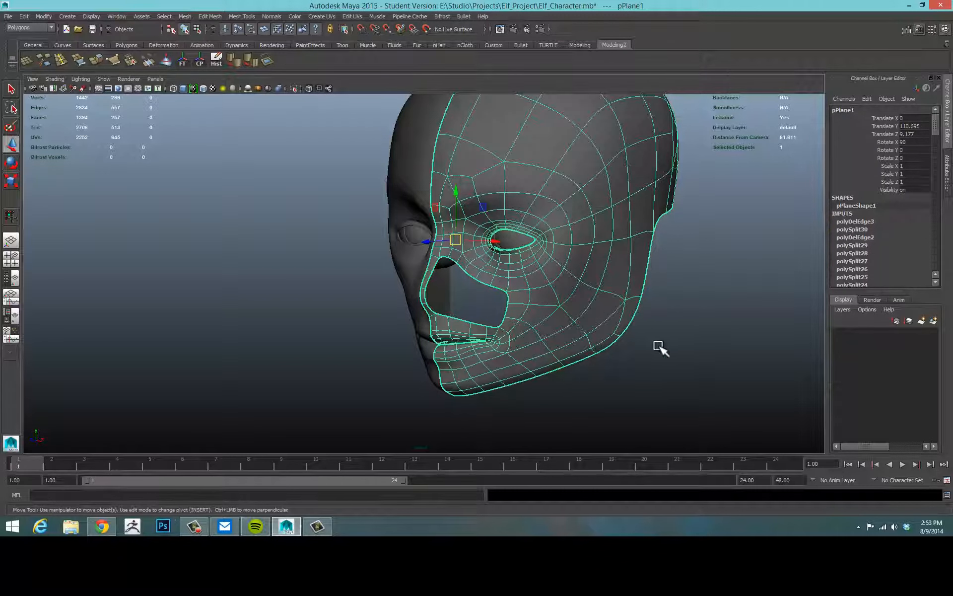
Step: Turn off the smooth preview of the head half and delete its construction history
key(1)
alt+drag(601, 310, 640, 271)
alt+drag(597, 228, 496, 298)
alt+drag(278, 157, 305, 153)
alt+middle_drag(354, 139, 379, 176)
scroll(513, 199, down, 2)
alt+drag(521, 199, 539, 203)
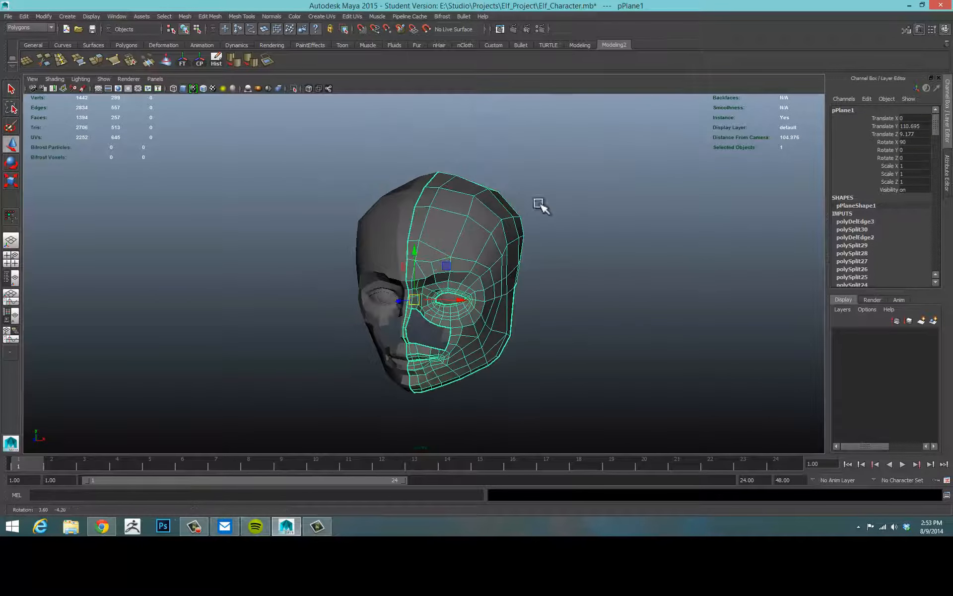
click(218, 58)
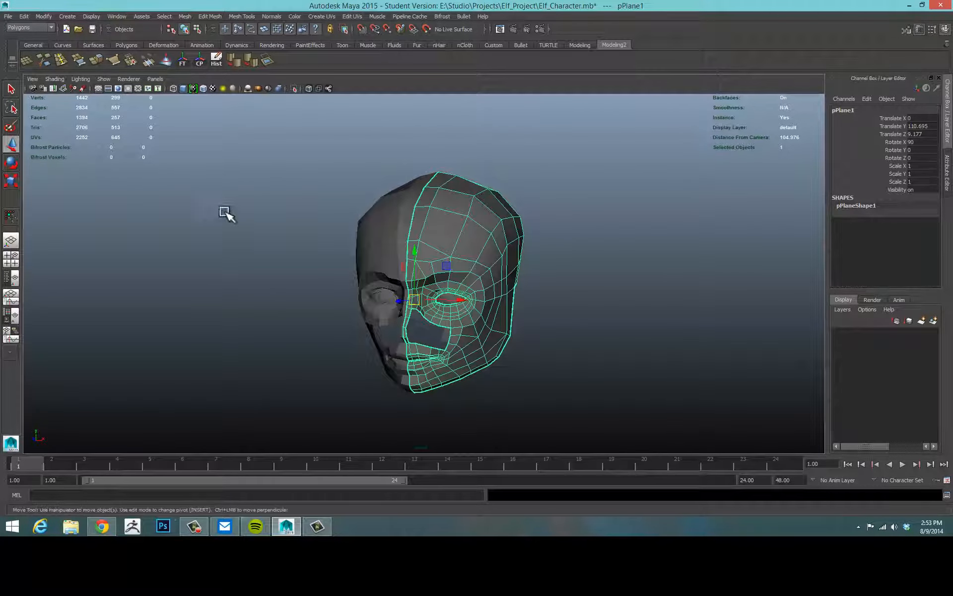
Step: Harden the edges of the selected head half, then clear the selection
alt+drag(260, 236, 499, 234)
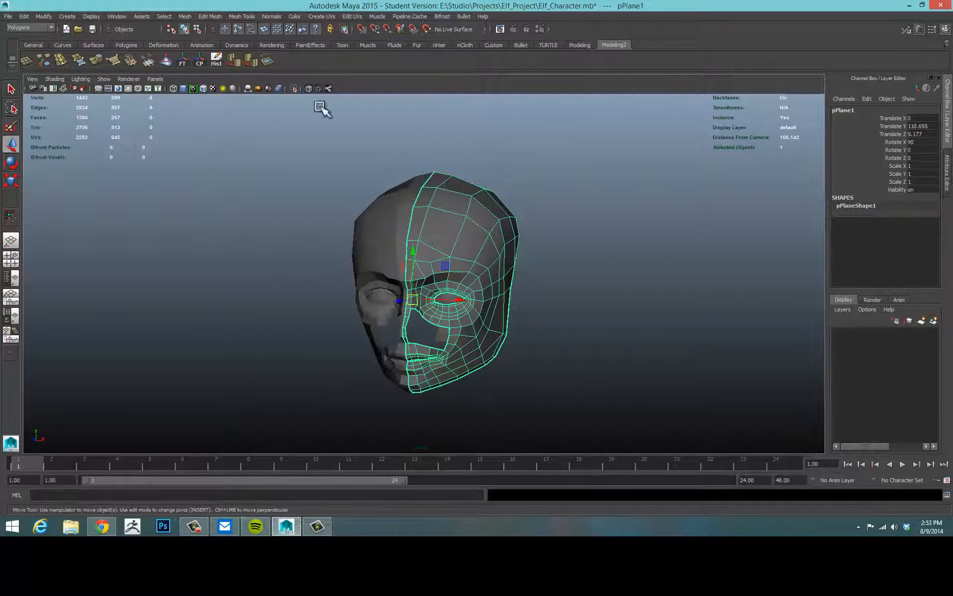
click(250, 60)
click(210, 294)
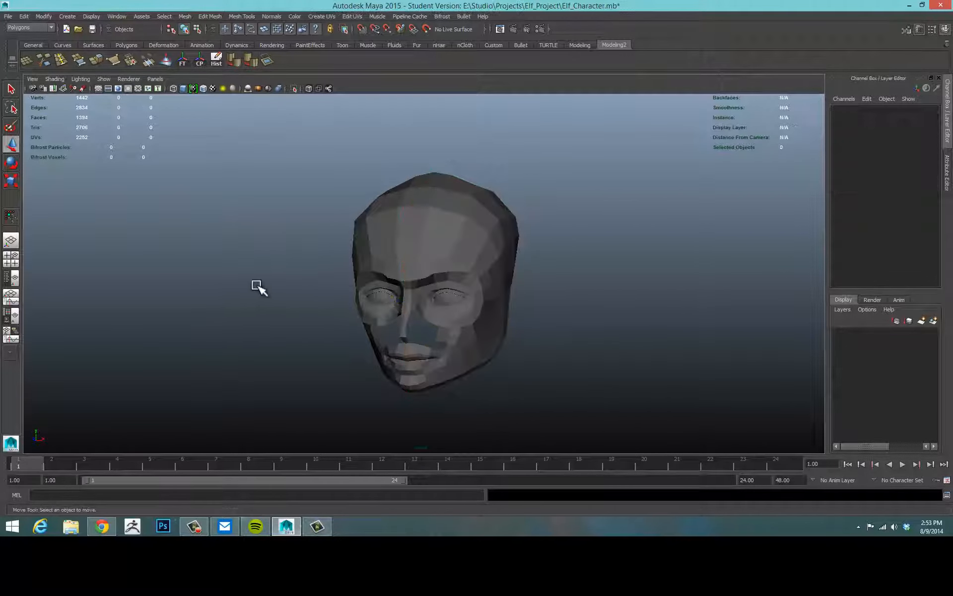
Step: Examine the faceted shading of the head, selecting the original and mirrored halves in turn to compare their meshes
mouse_move(256, 287)
alt+mouse_down()
mouse_move(342, 283)
mouse_move(277, 259)
mouse_move(256, 291)
alt+mouse_up()
alt+right_drag(255, 291, 355, 289)
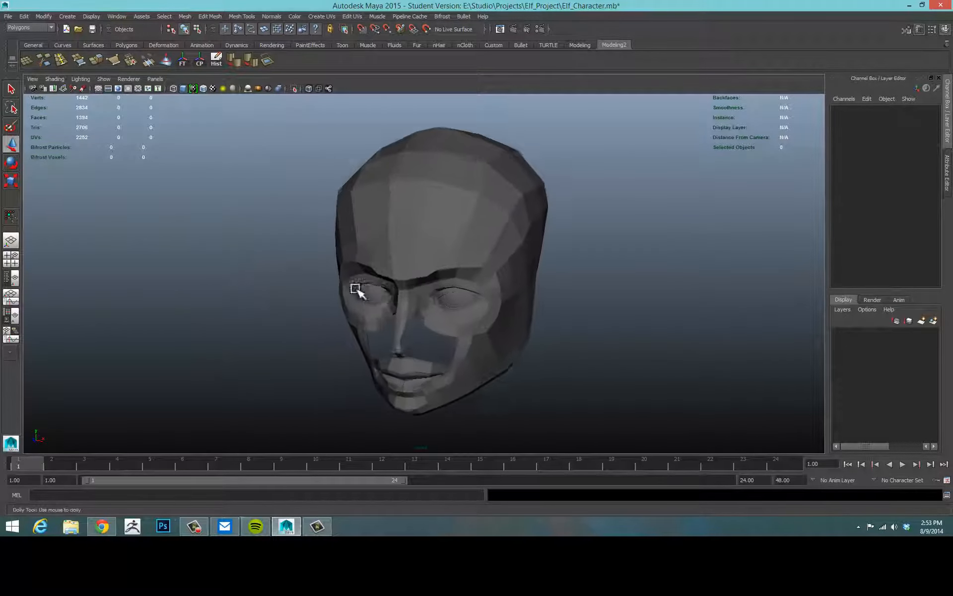
alt+drag(355, 289, 382, 274)
alt+middle_drag(485, 285, 467, 260)
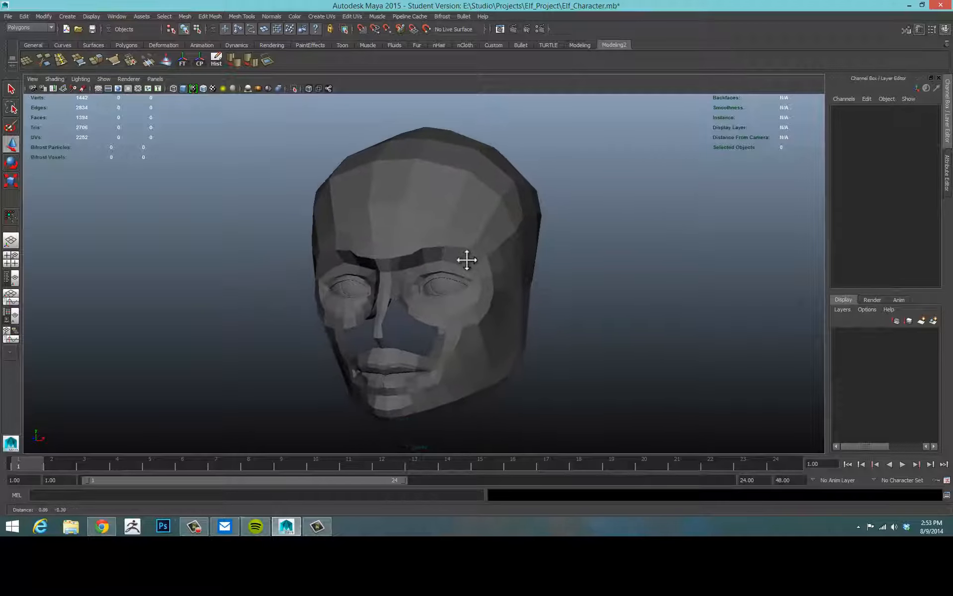
alt+drag(467, 260, 436, 207)
click(437, 207)
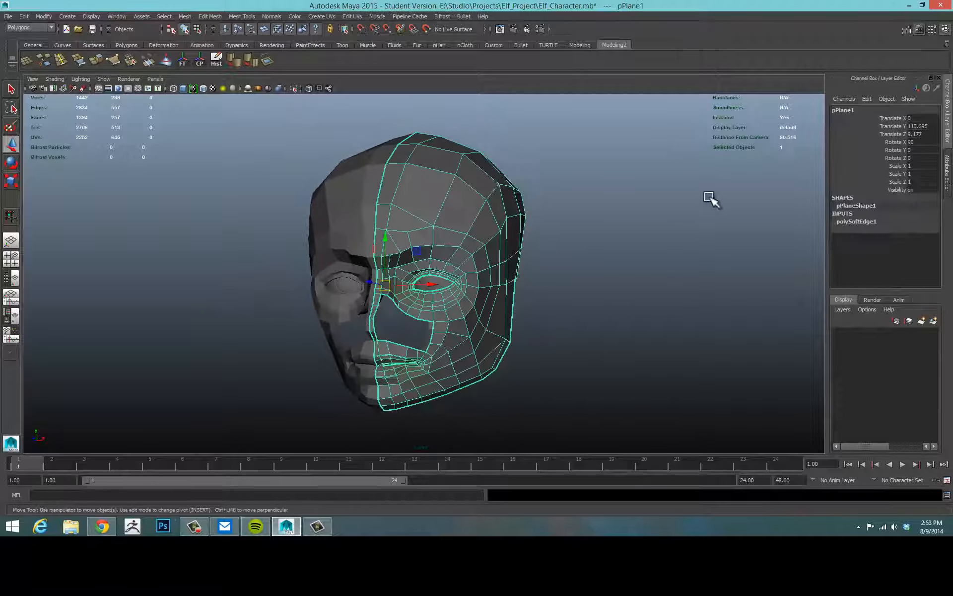
click(581, 231)
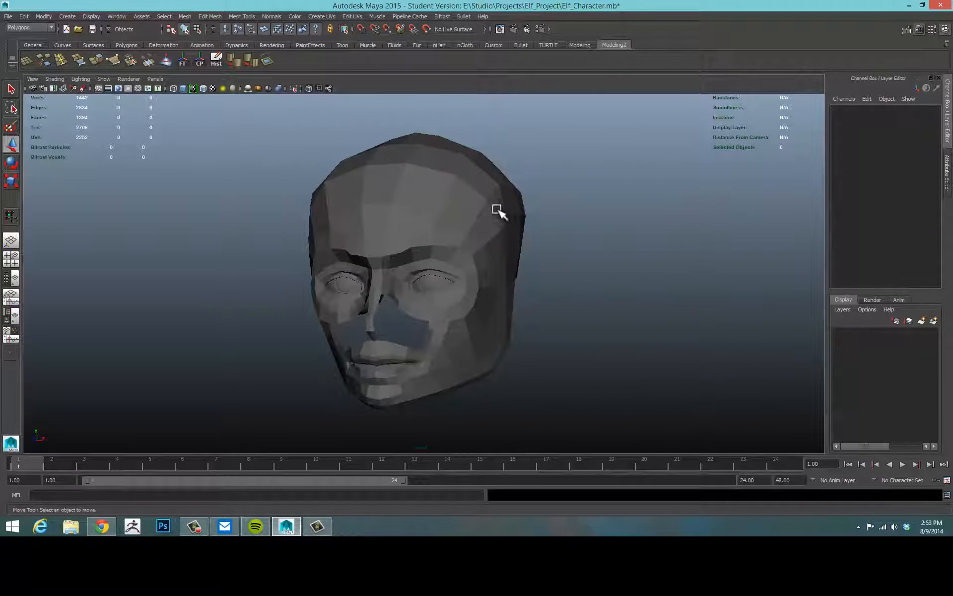
click(435, 178)
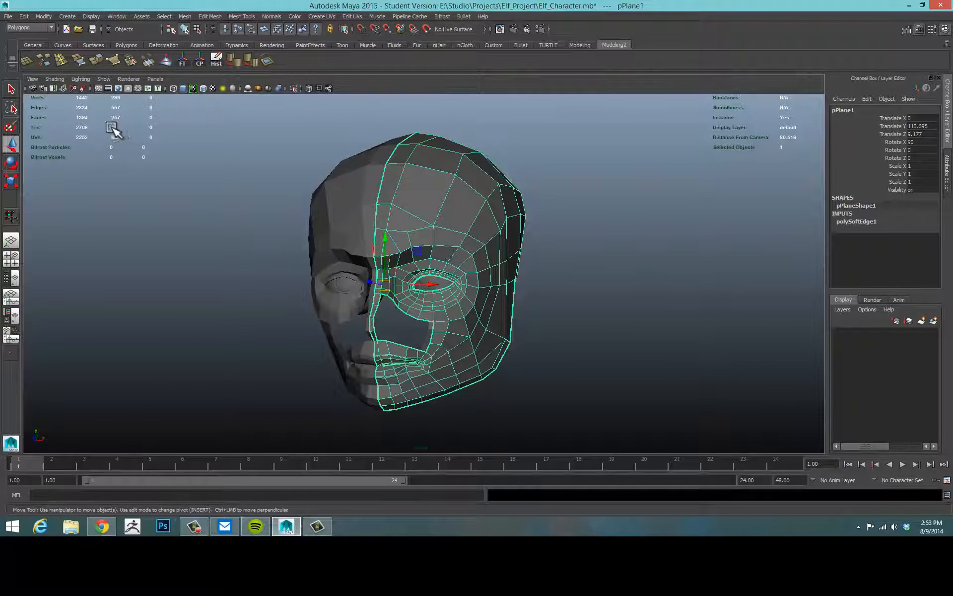
drag(155, 130, 131, 129)
click(352, 178)
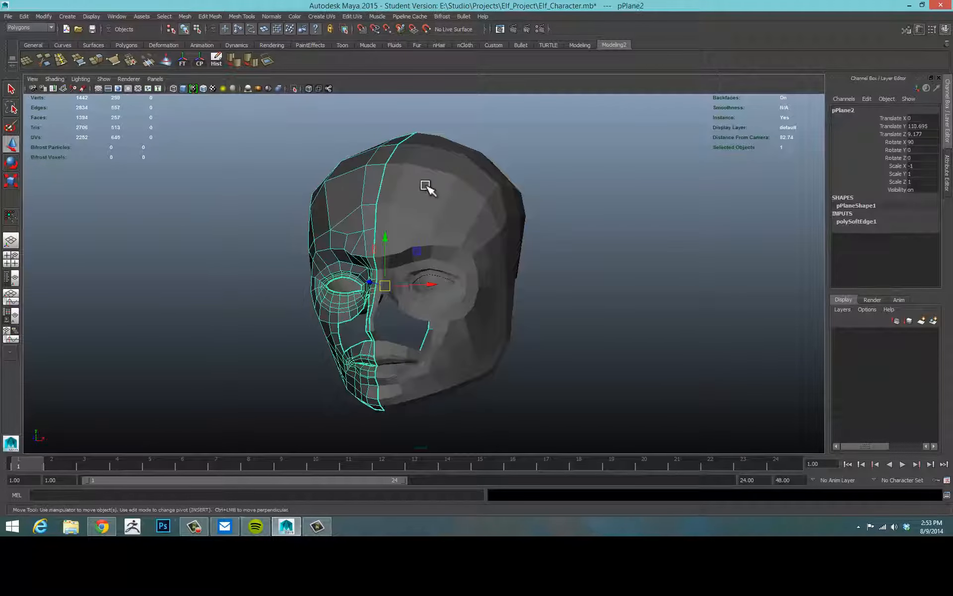
click(426, 188)
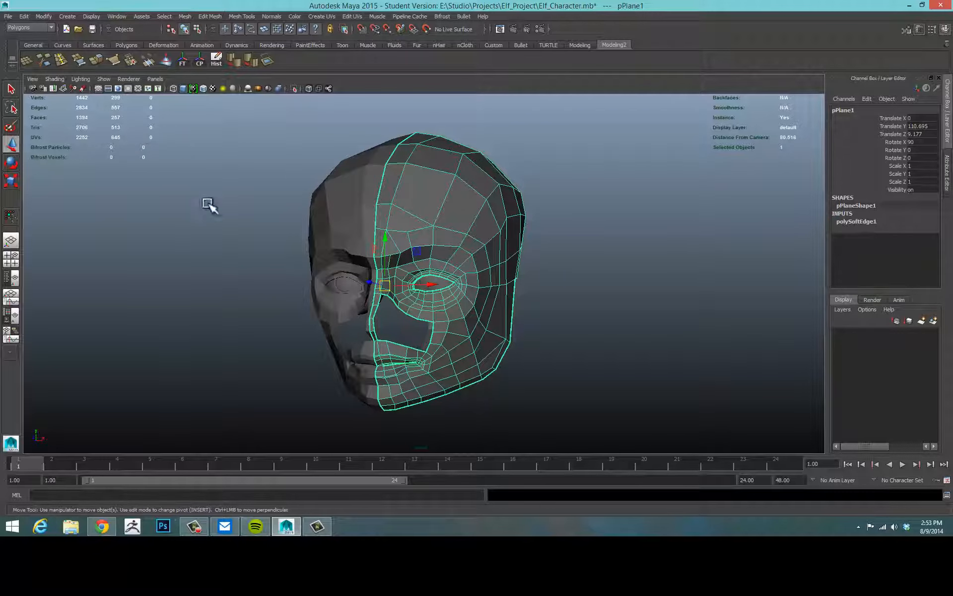
Step: Examine the selected head half's wireframe around the skull, cheek, jaw and open nose area from several angles
alt+drag(633, 246, 604, 283)
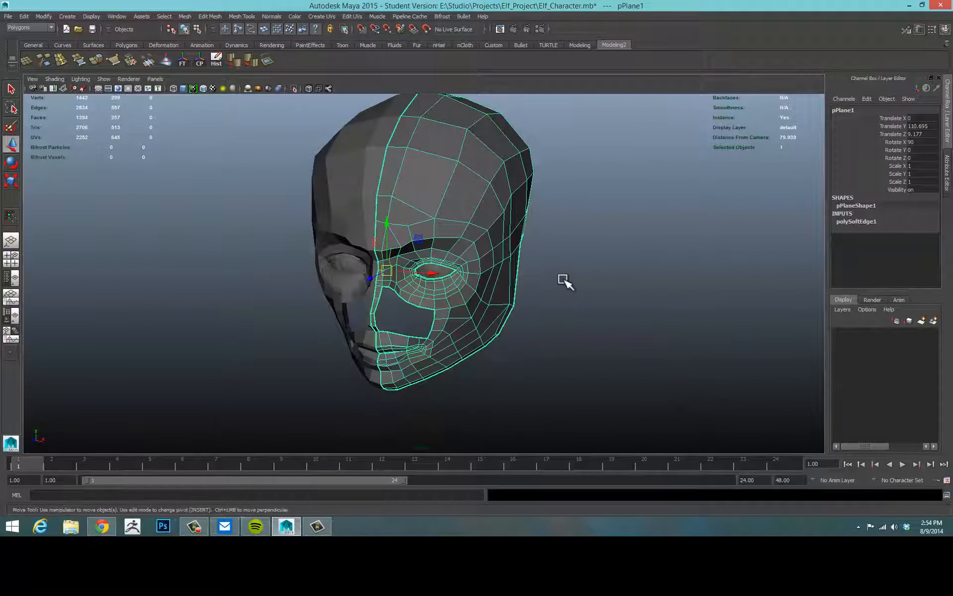
alt+drag(556, 256, 540, 275)
scroll(541, 273, down, 3)
alt+middle_drag(542, 270, 574, 294)
scroll(576, 292, up, 2)
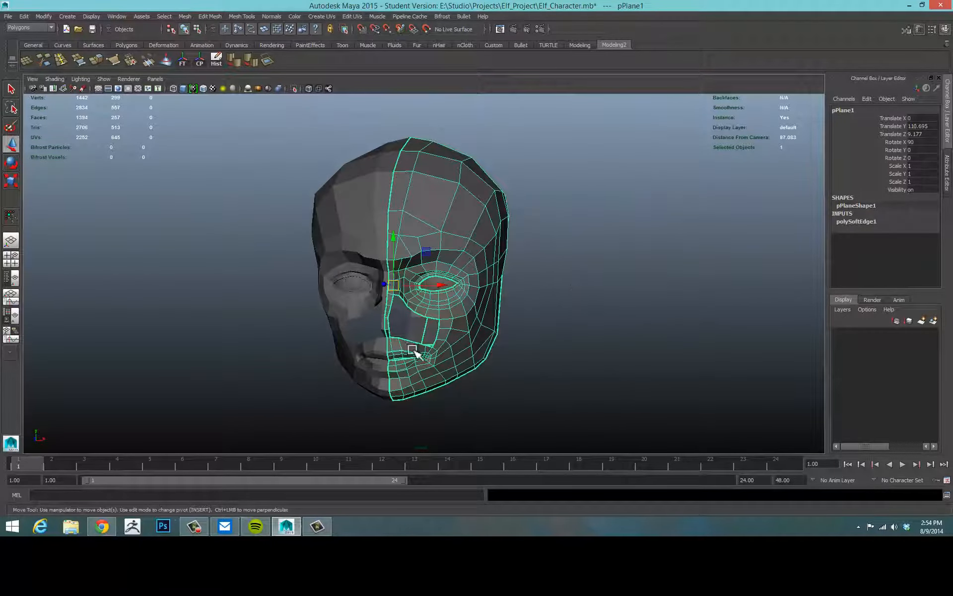
mouse_move(523, 338)
alt+mouse_down()
mouse_move(485, 325)
mouse_move(481, 290)
mouse_move(421, 312)
mouse_move(446, 338)
mouse_move(521, 328)
alt+mouse_up()
alt+drag(631, 329, 527, 336)
alt+right_drag(527, 336, 593, 331)
alt+drag(575, 349, 562, 378)
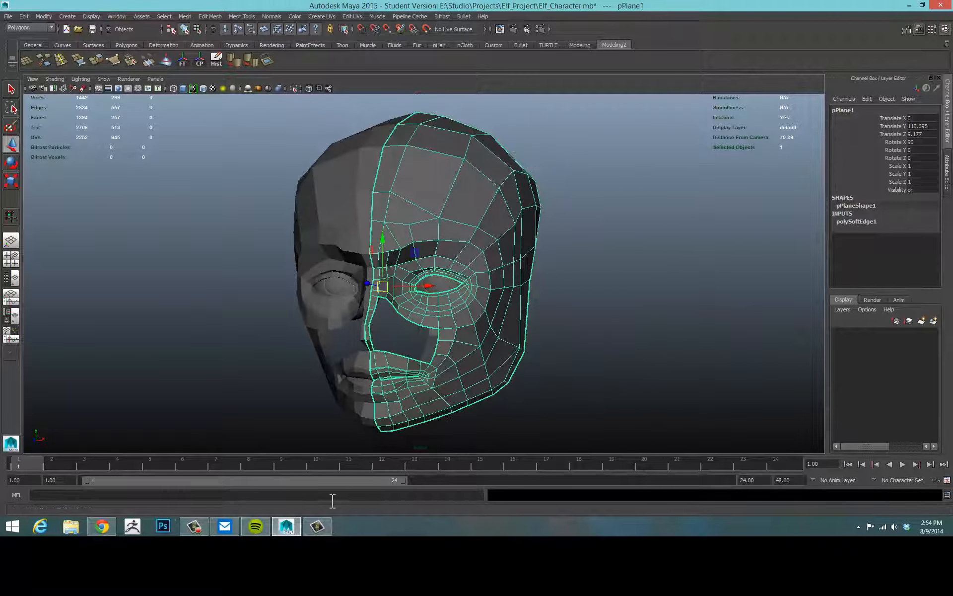